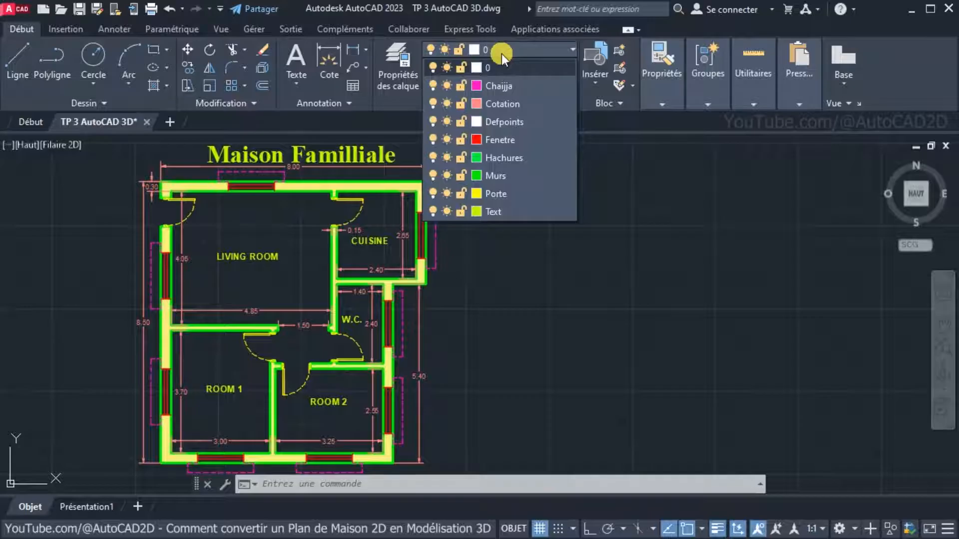
Turn off the Cotation and Hachures layers so the plan's dimensions and wall hatching are hidden
click(430, 102)
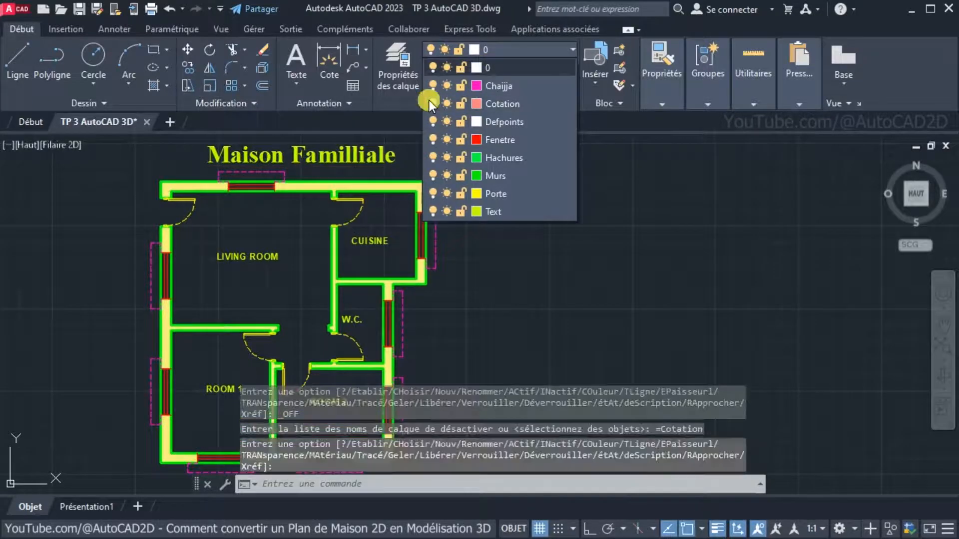
click(431, 157)
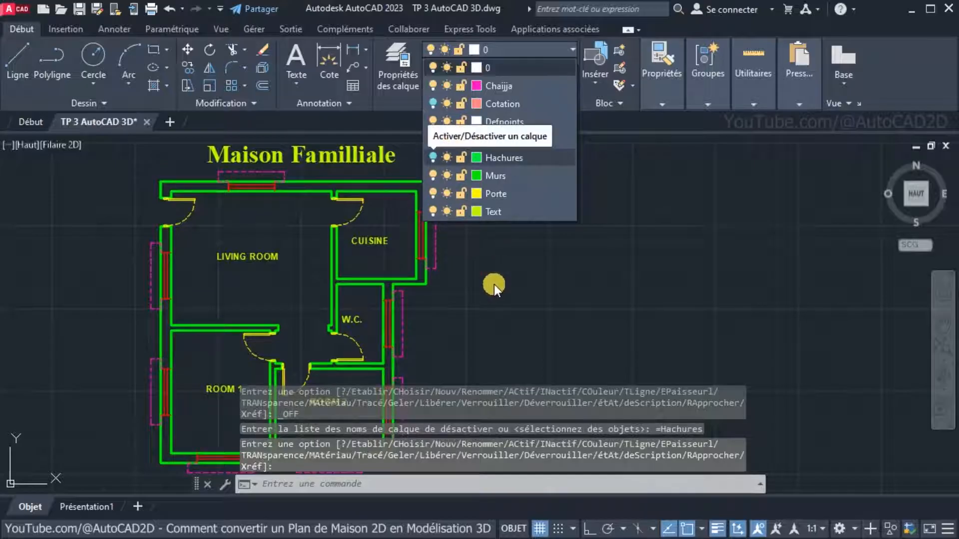
middle_drag(449, 322, 400, 307)
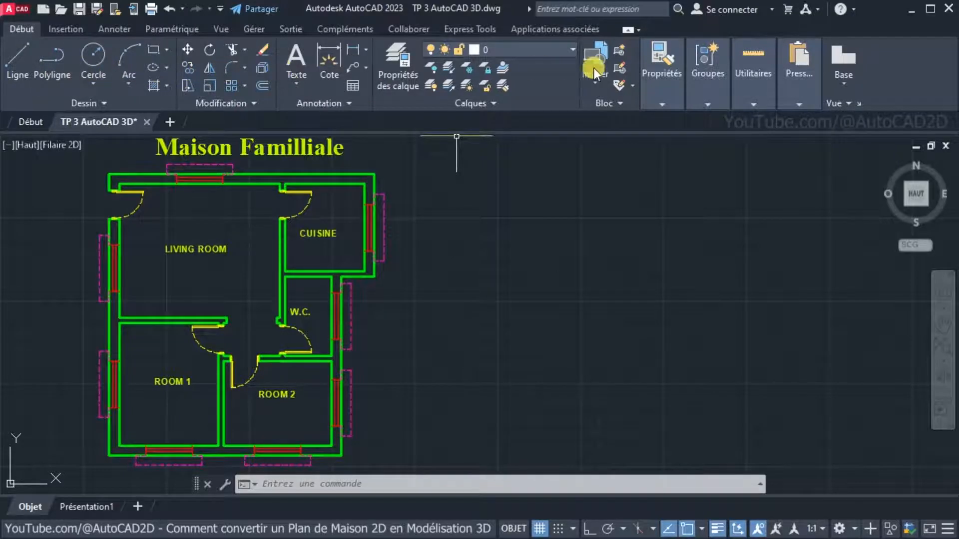
click(753, 70)
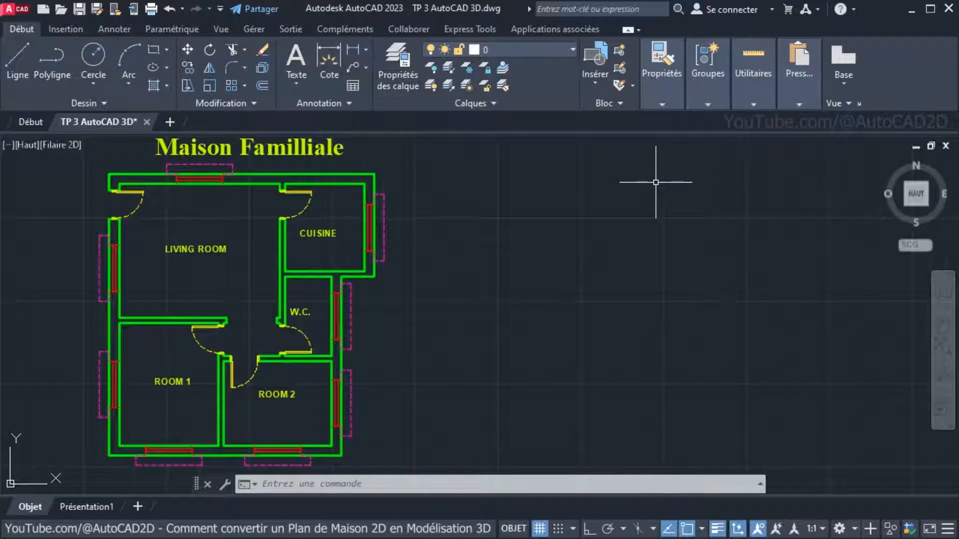
Orient the house plan to the south-east isometric view and switch to the Modélisation 3D workspace
click(908, 205)
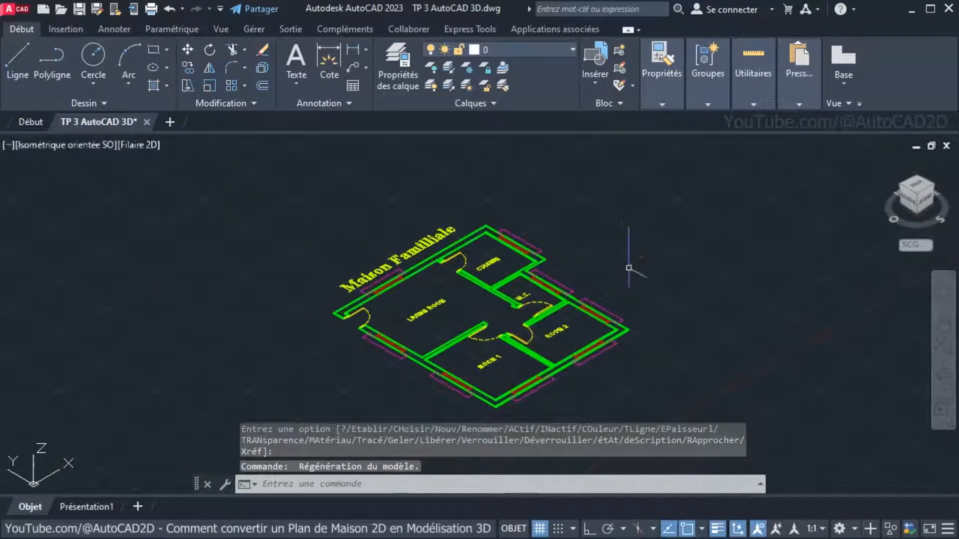
click(921, 180)
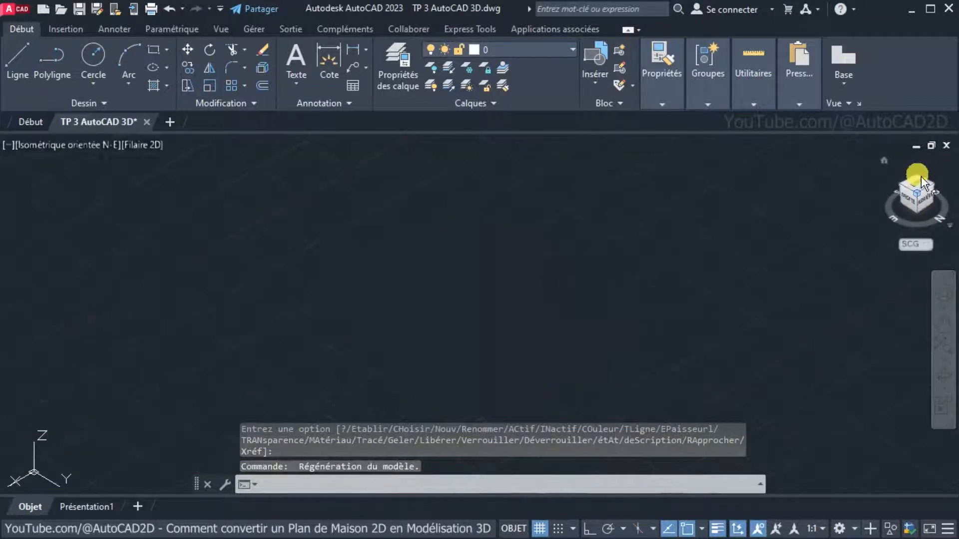
click(940, 194)
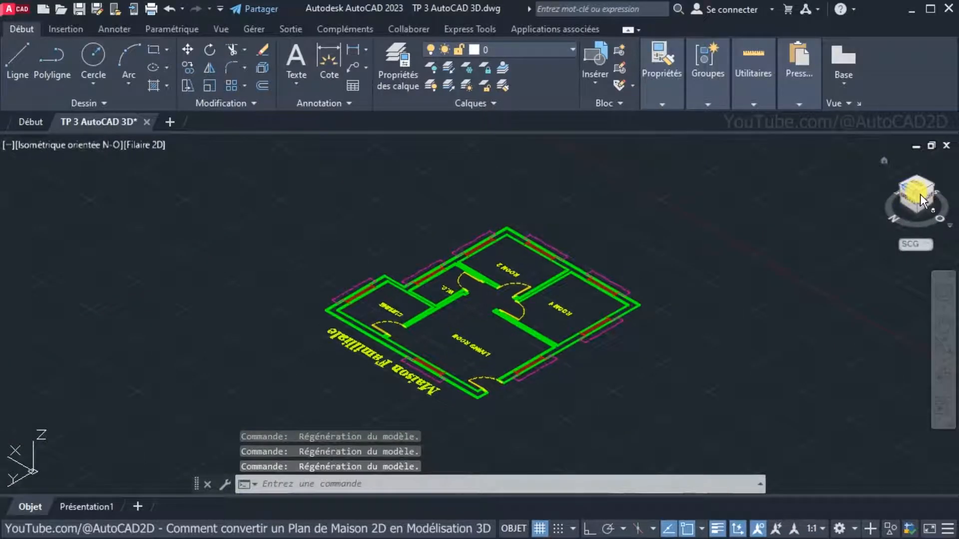
click(921, 202)
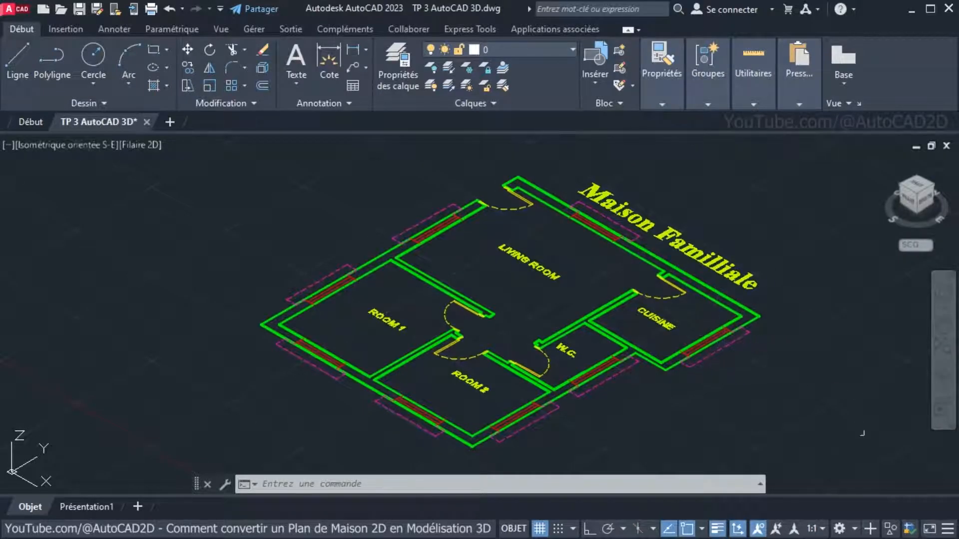
click(858, 532)
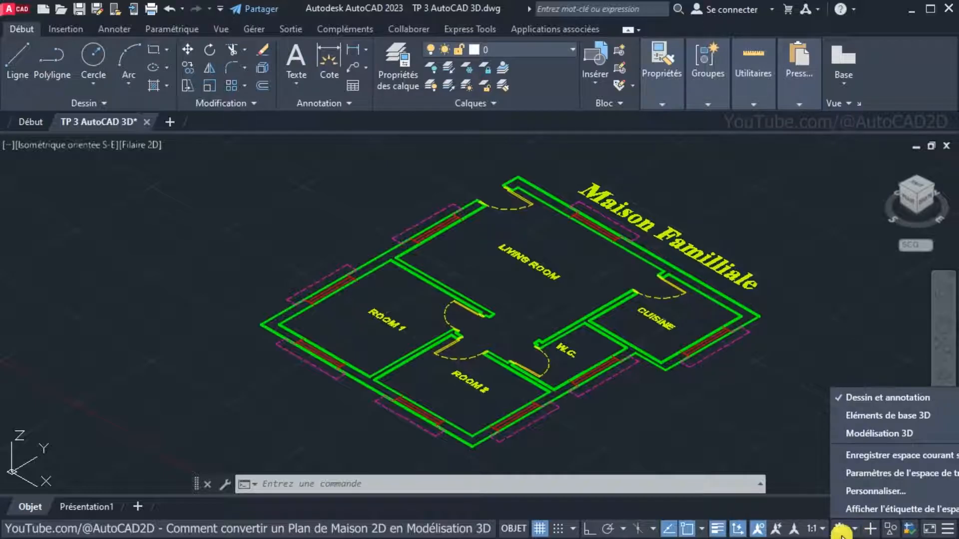
click(859, 434)
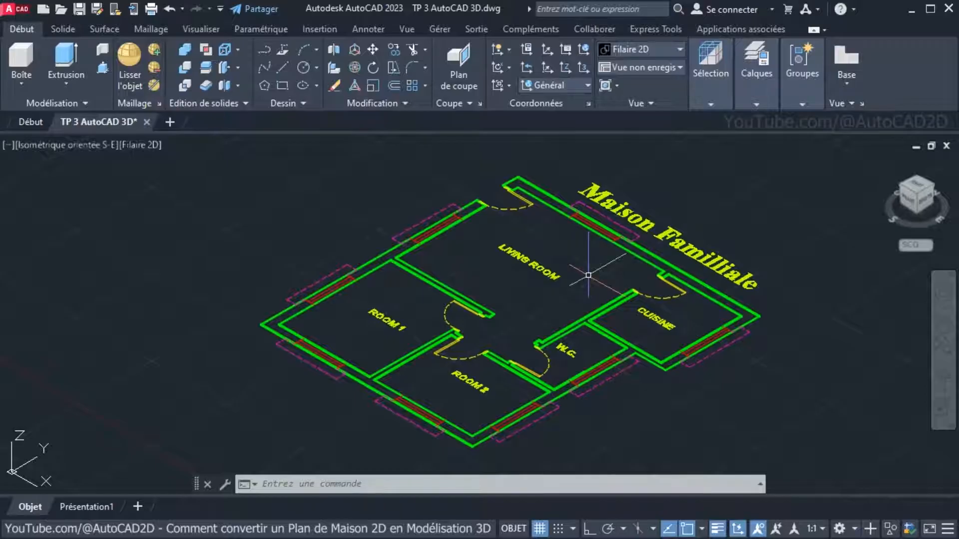
Create a new layer named Elevation in the layer properties manager
middle_drag(588, 275, 632, 300)
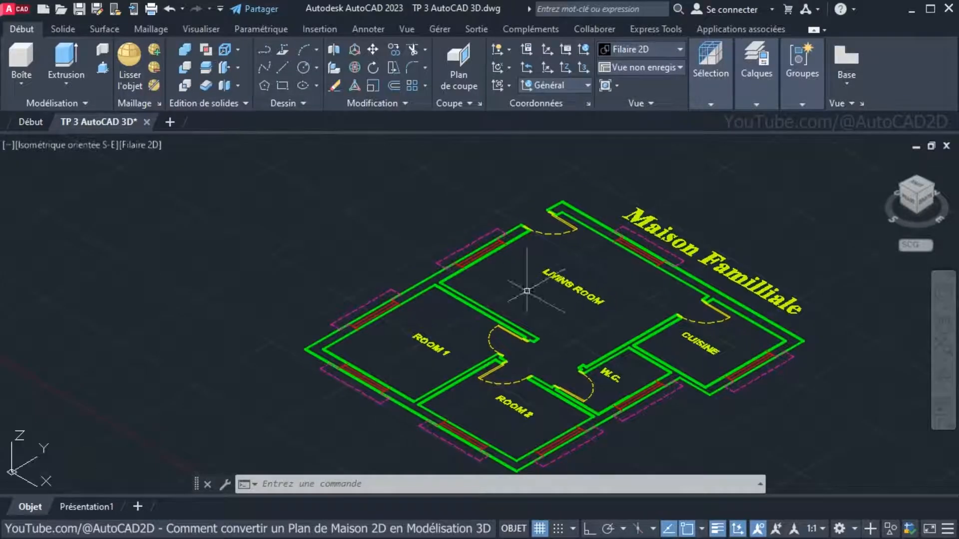
text(CALQUE)
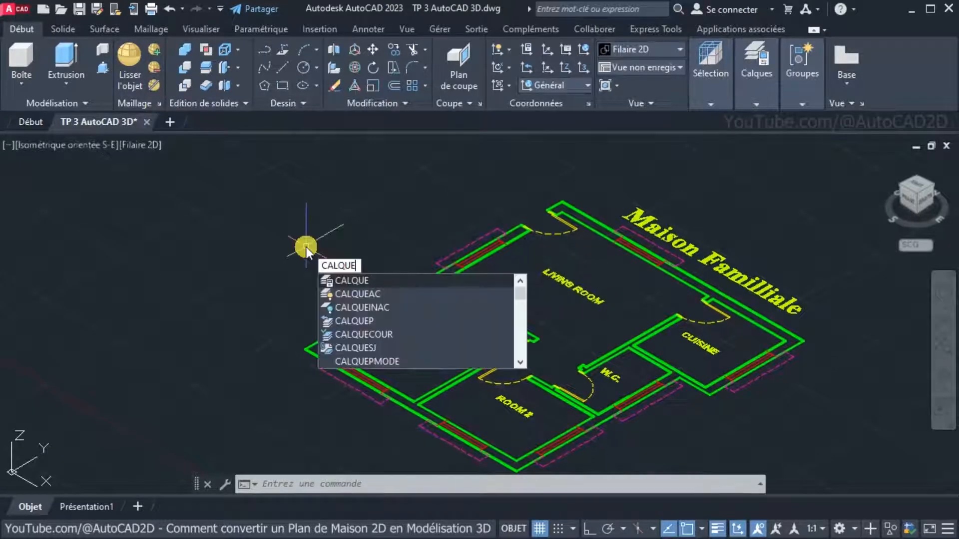
key(Return)
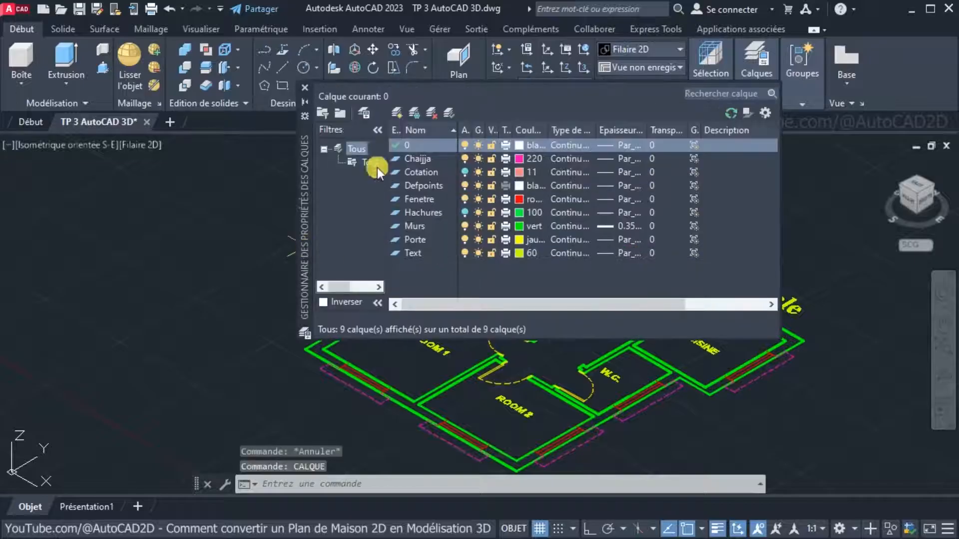
click(397, 115)
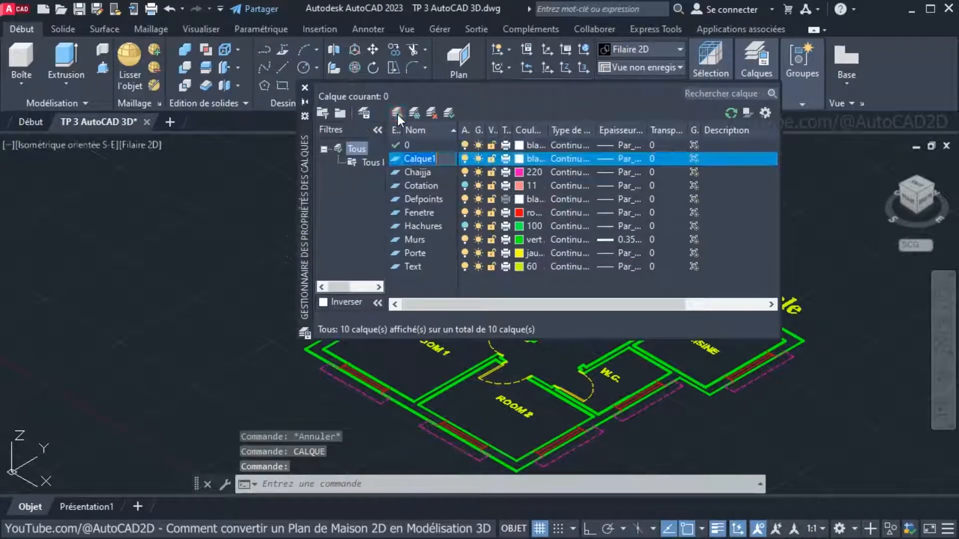
text(Elevation)
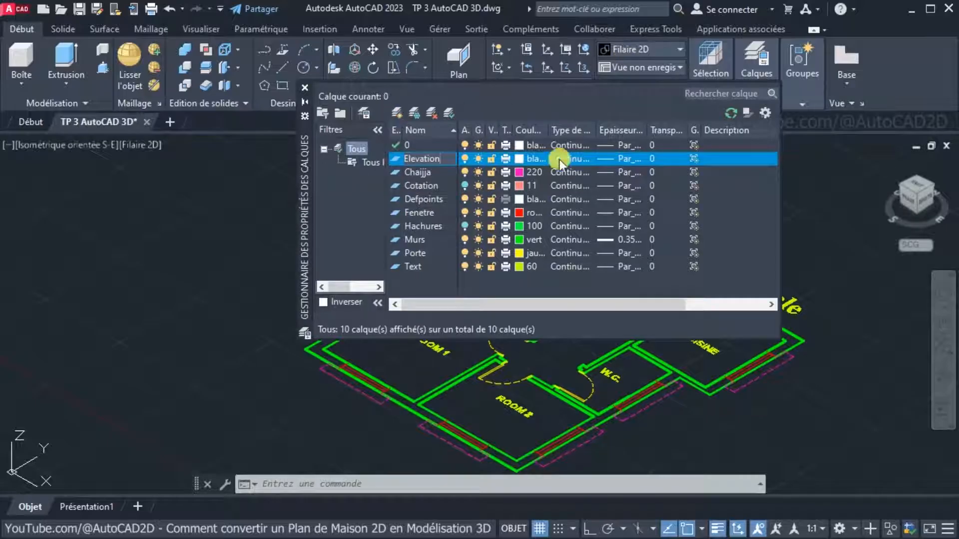
Set the Elevation layer's colour to green (vert) and make it the current layer
click(519, 159)
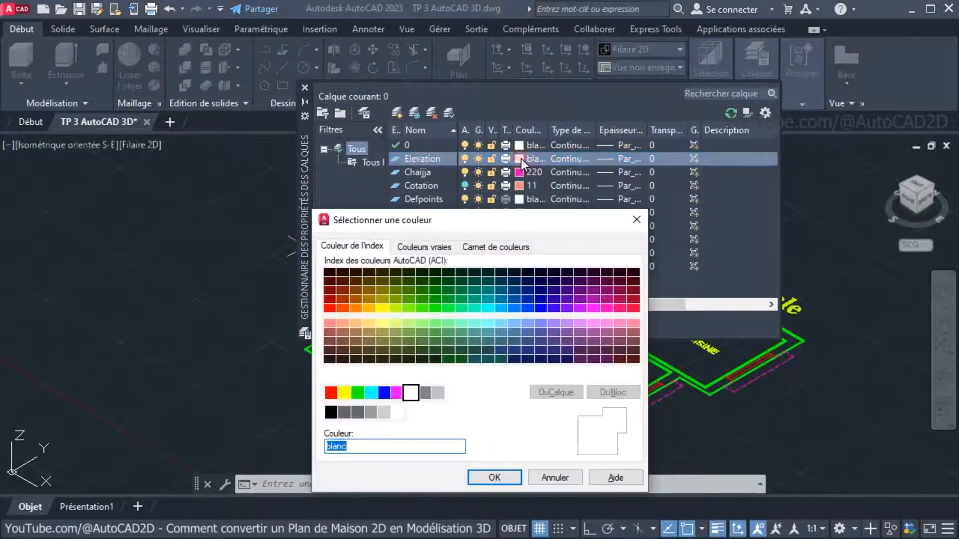
click(361, 392)
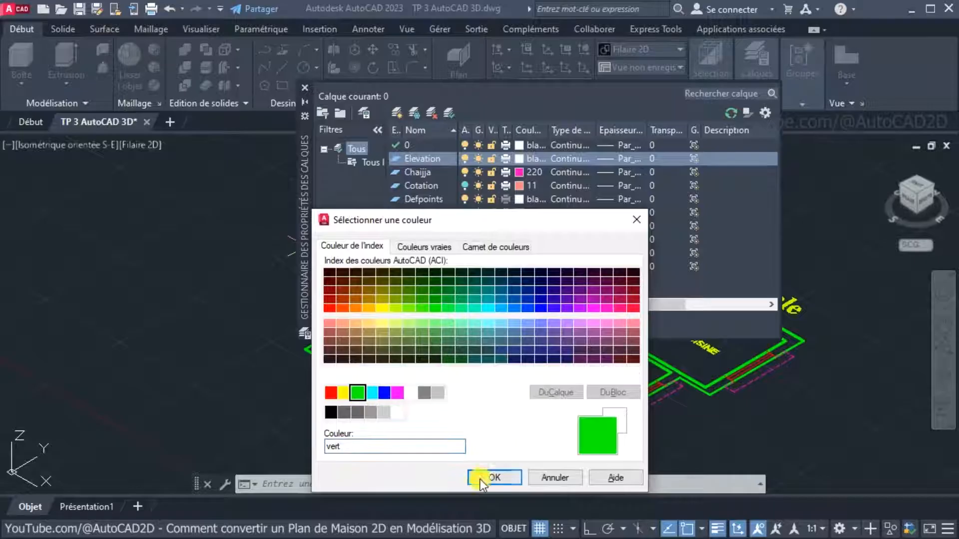
click(494, 477)
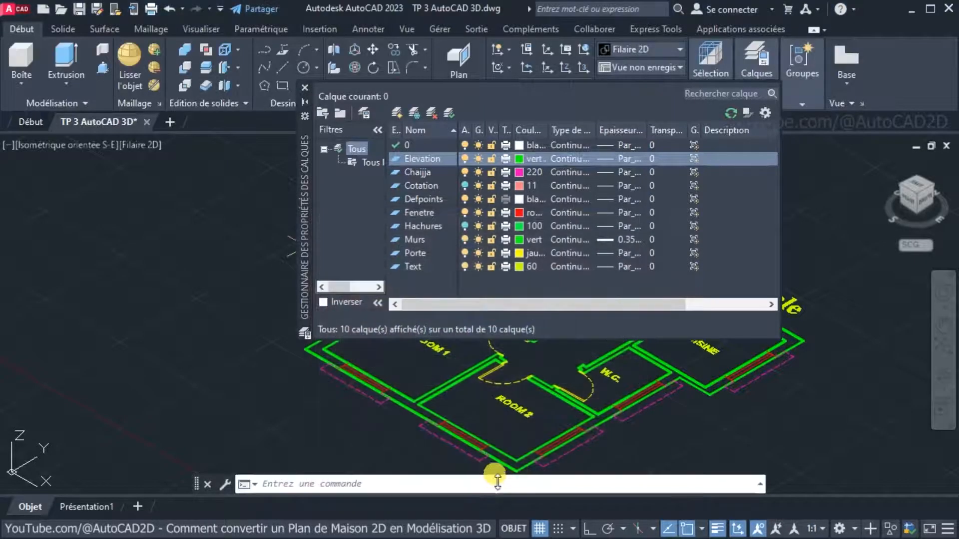
double_click(394, 159)
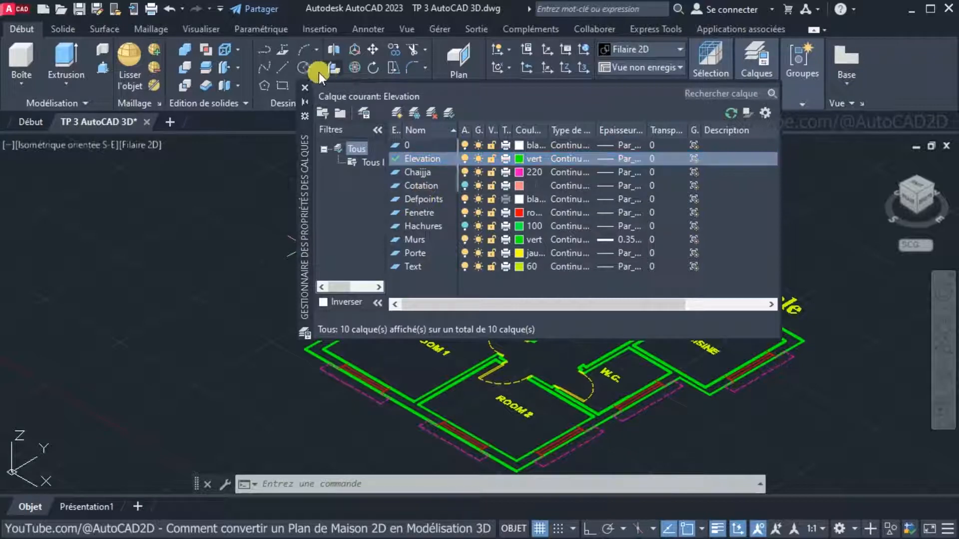
click(305, 87)
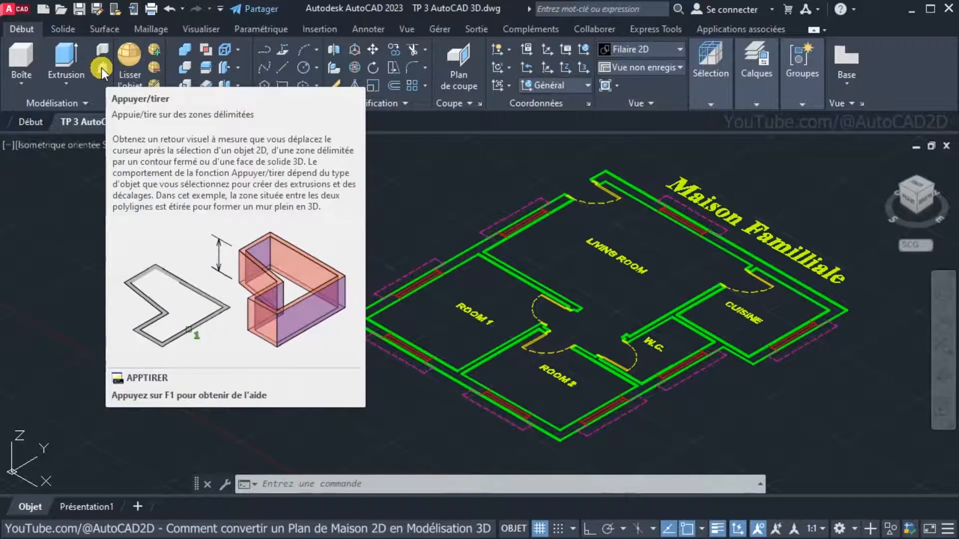
Press/pull the two exterior wall sections on either side of the living room's entrance door to a height of 4
click(101, 68)
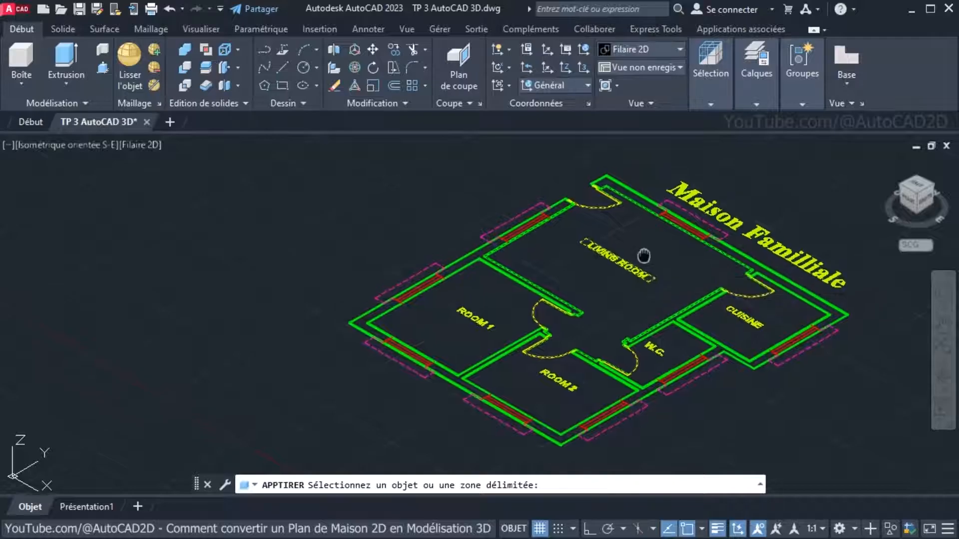
middle_drag(644, 256, 628, 281)
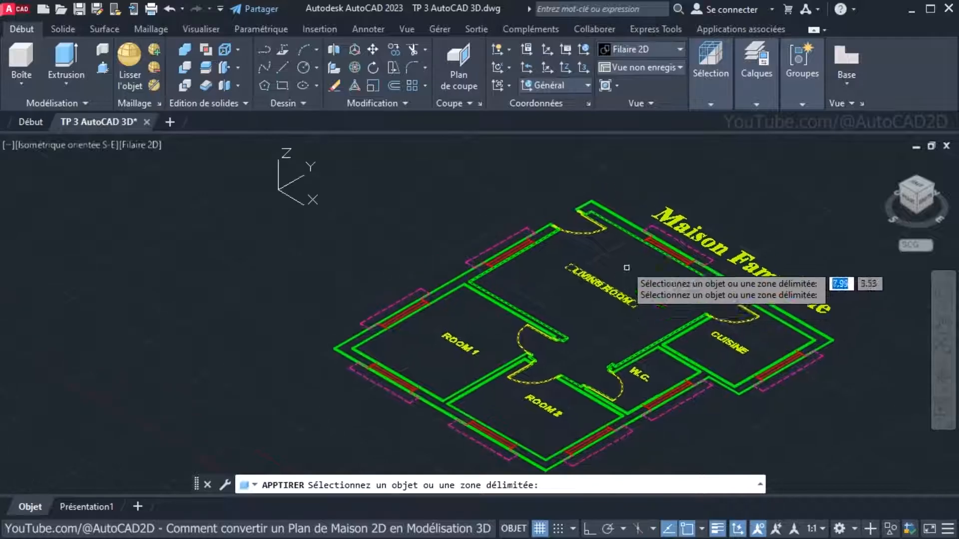
click(599, 209)
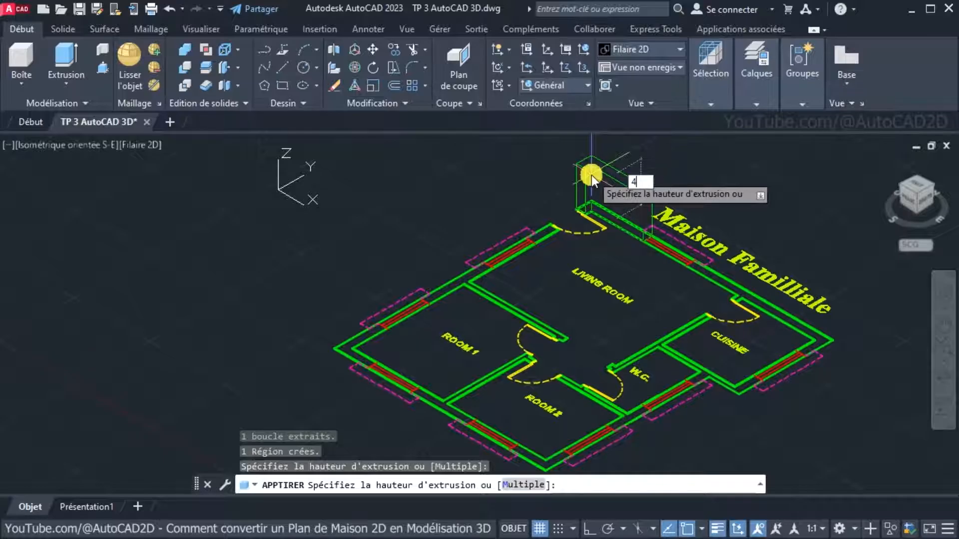
key(Return)
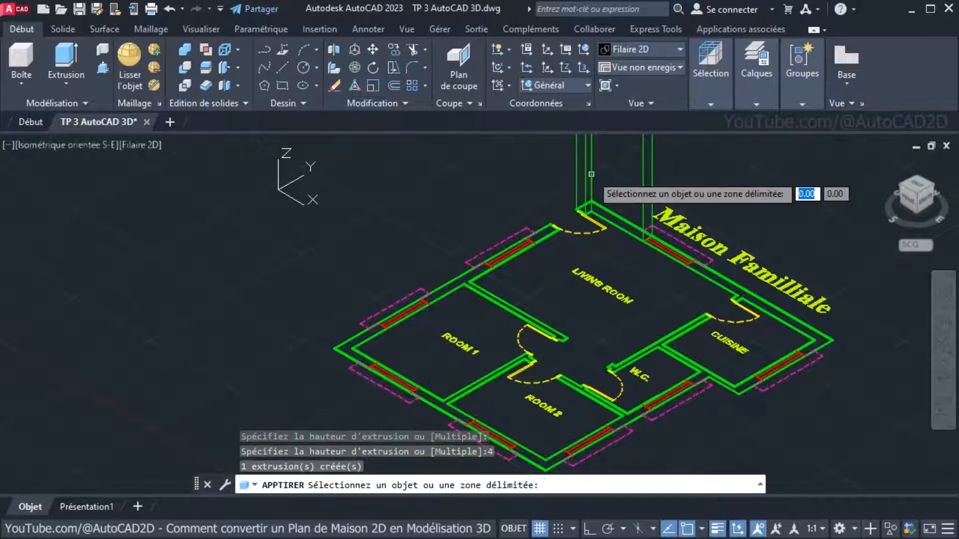
click(548, 233)
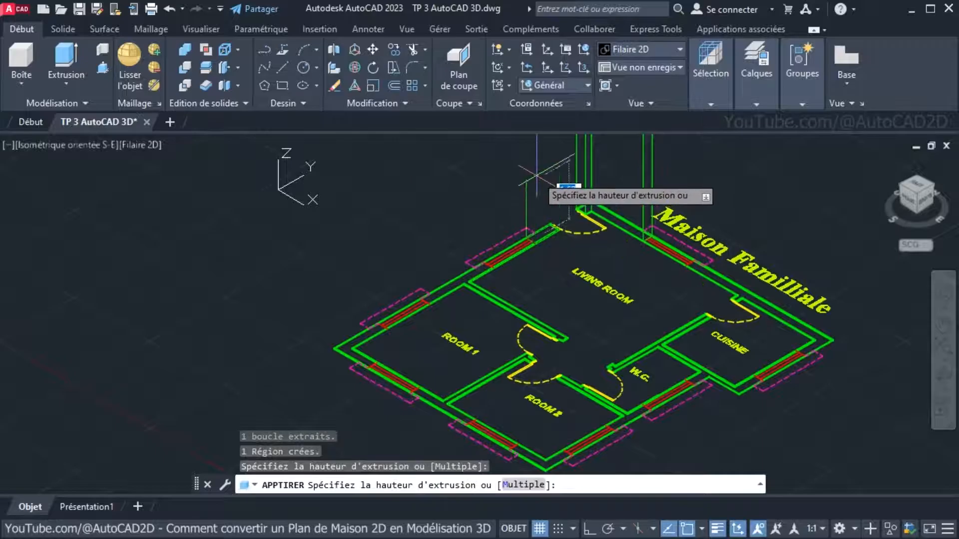
key(Return)
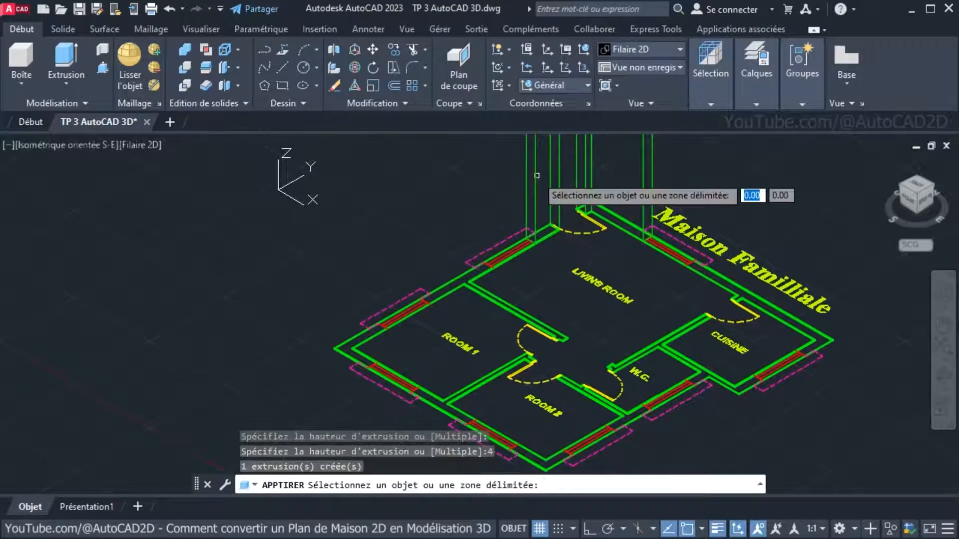
Press/pull the three wall sections around Room 1, including its outer corner and both adjoining partitions, to a height of 4
click(457, 282)
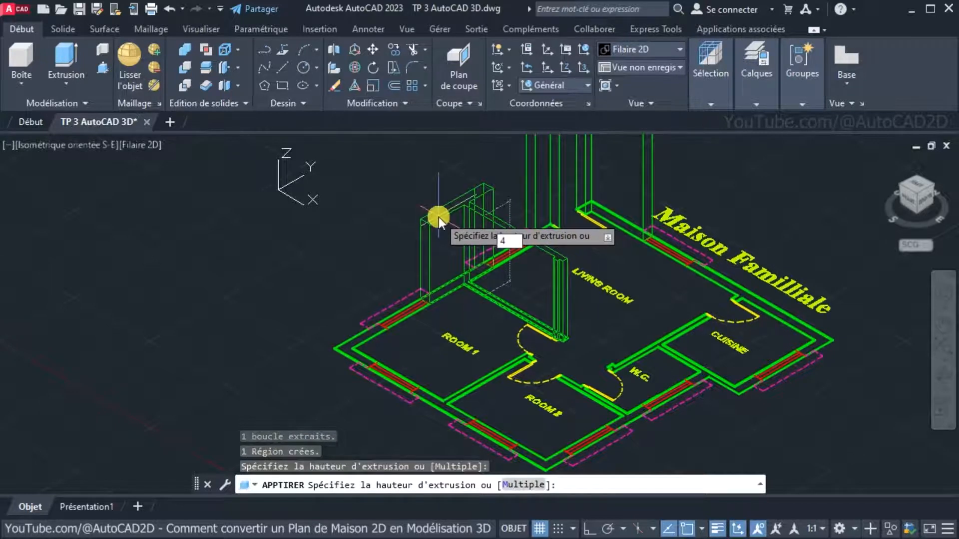
key(Return)
click(347, 347)
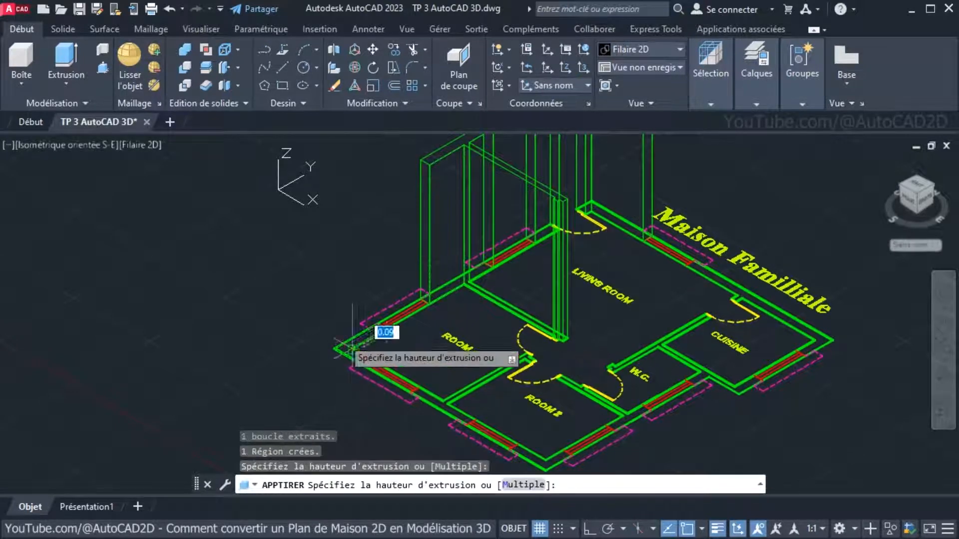
text(4)
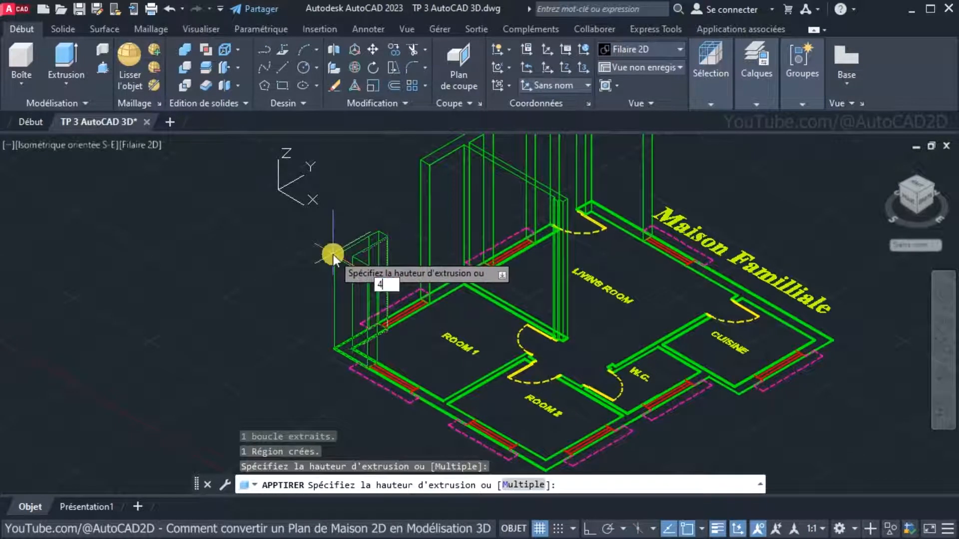
key(Return)
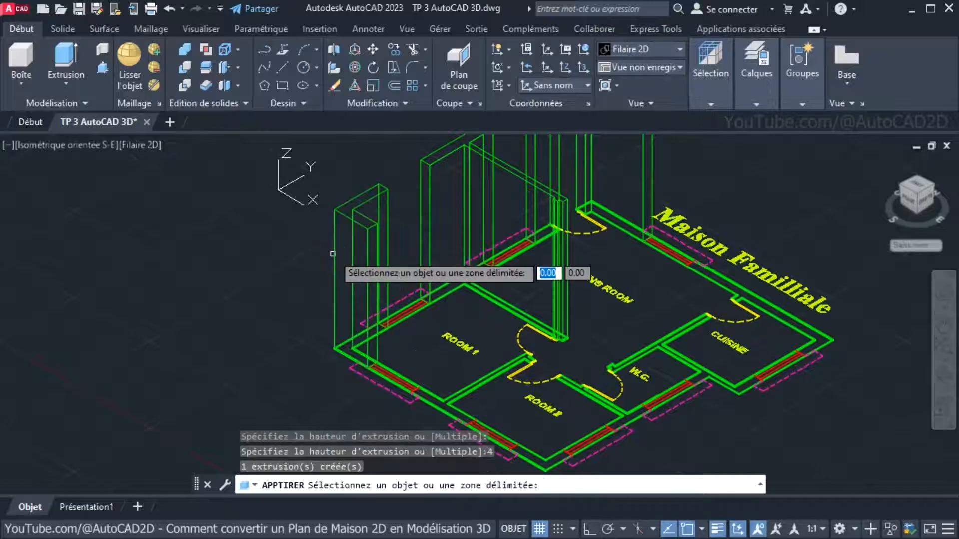
click(443, 402)
text(4)
key(Return)
Change the viewport's visual style to Ombré avec arêtes to shade the extruded walls
scroll(541, 309, down, 3)
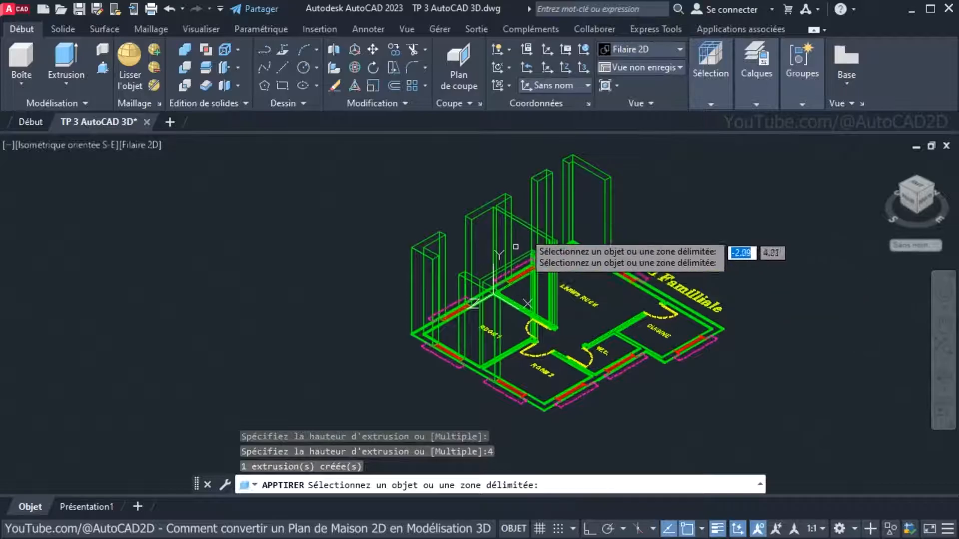
click(639, 48)
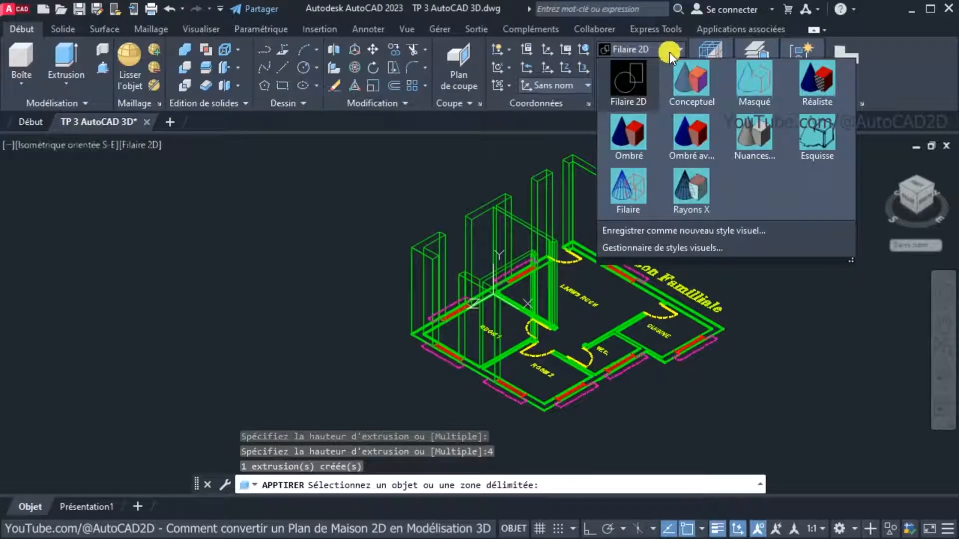
click(695, 147)
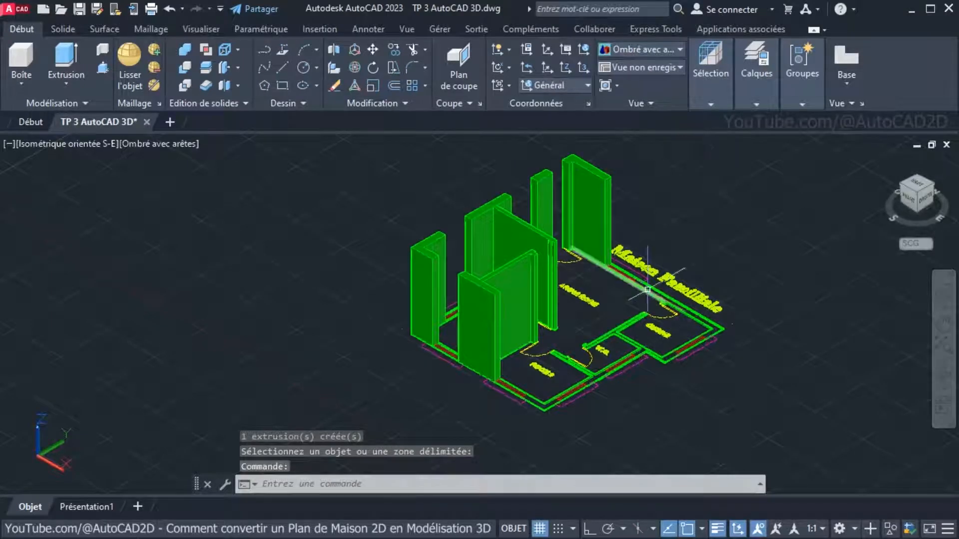
click(104, 68)
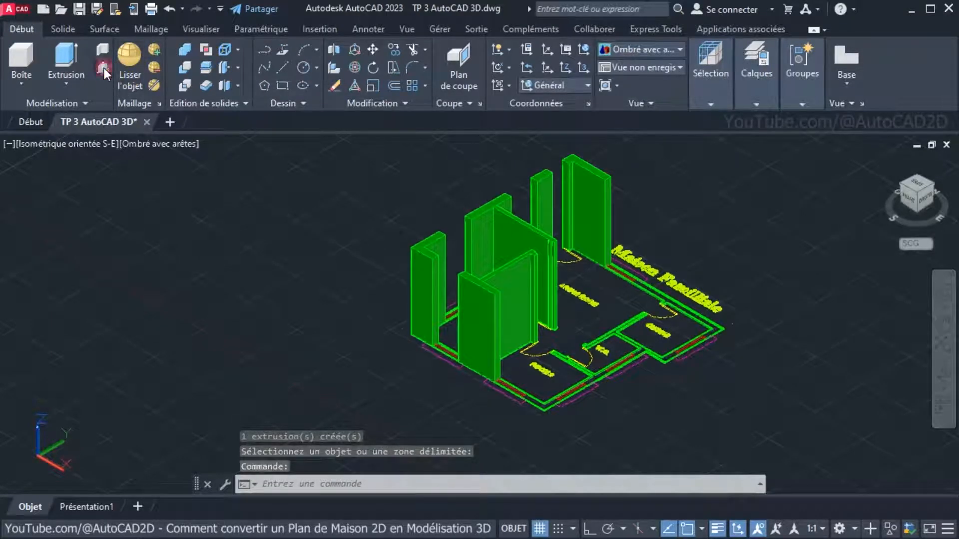
scroll(657, 275, up, 2)
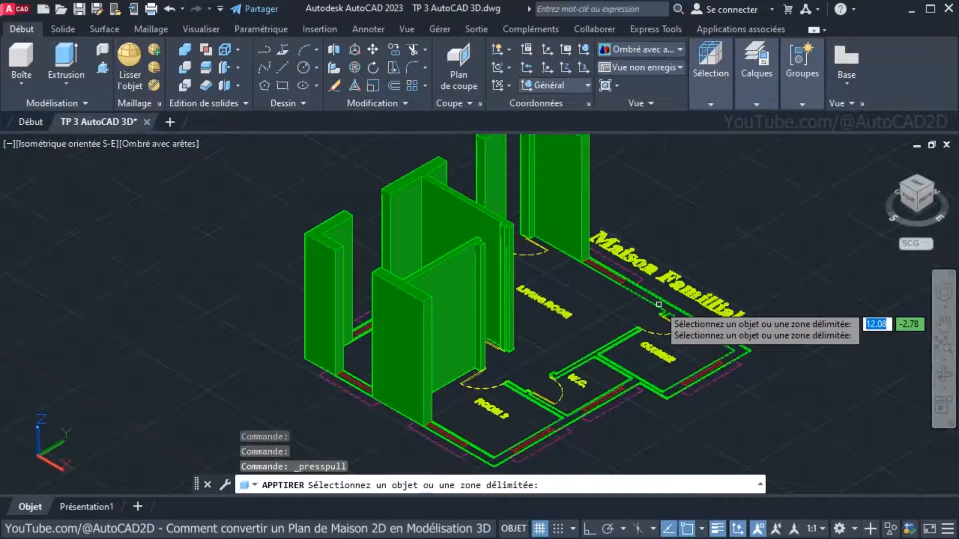
click(658, 304)
key(Escape)
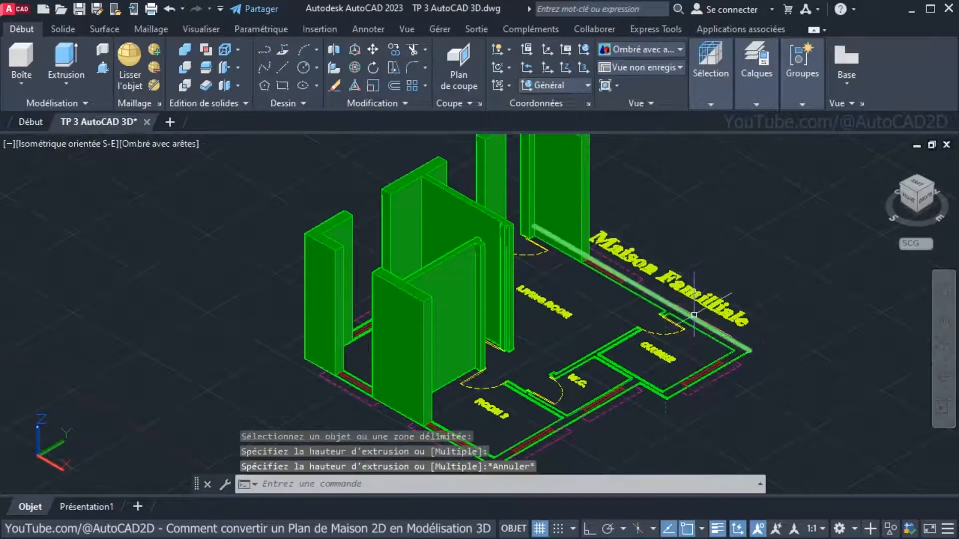
Press/pull the kitchen's outer corner wall and the partition section joining the kitchen and W.C. to a height of 4
scroll(693, 315, up, 2)
key(Return)
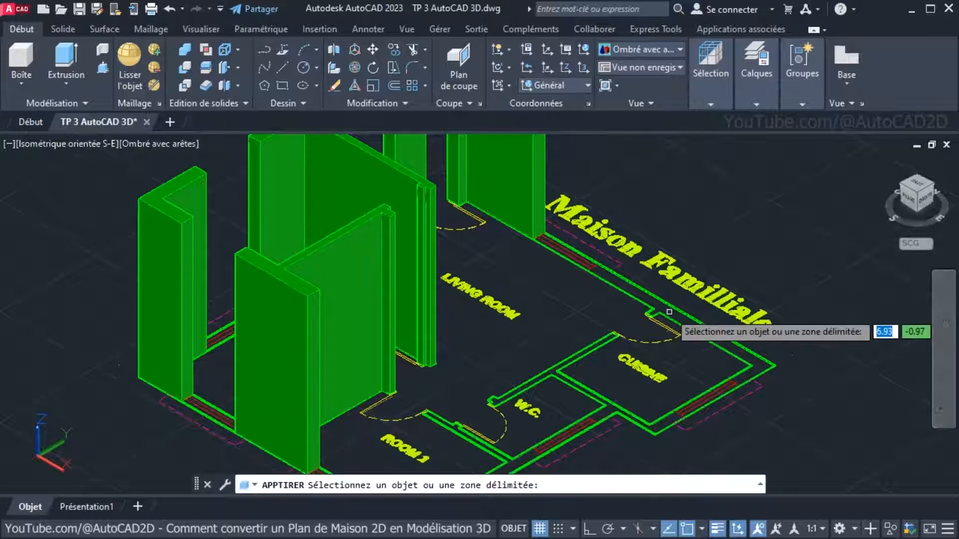
click(669, 311)
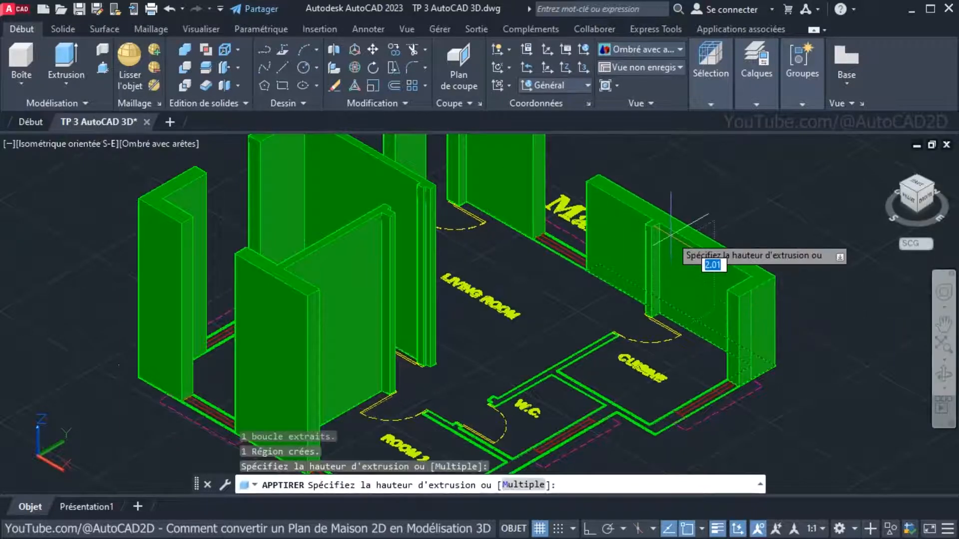
text(4)
key(Return)
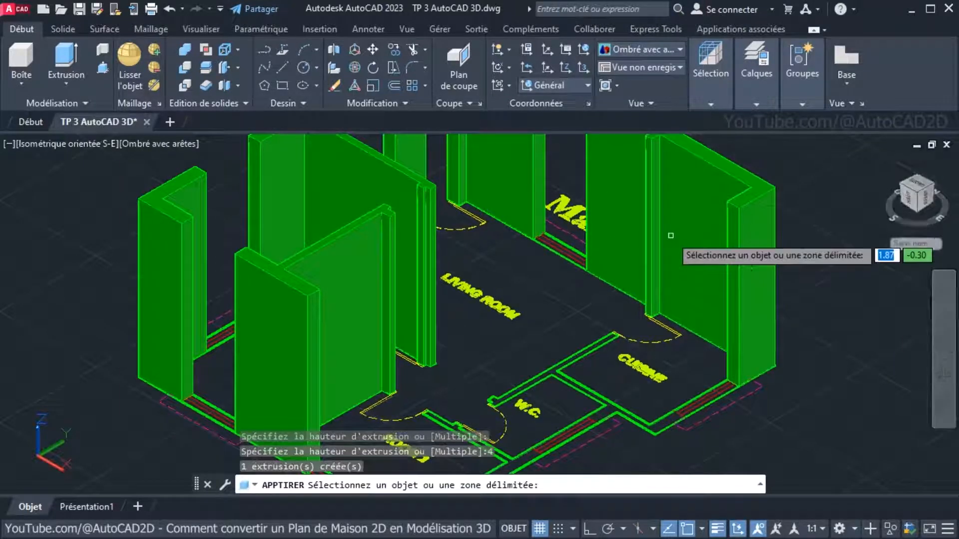
click(606, 357)
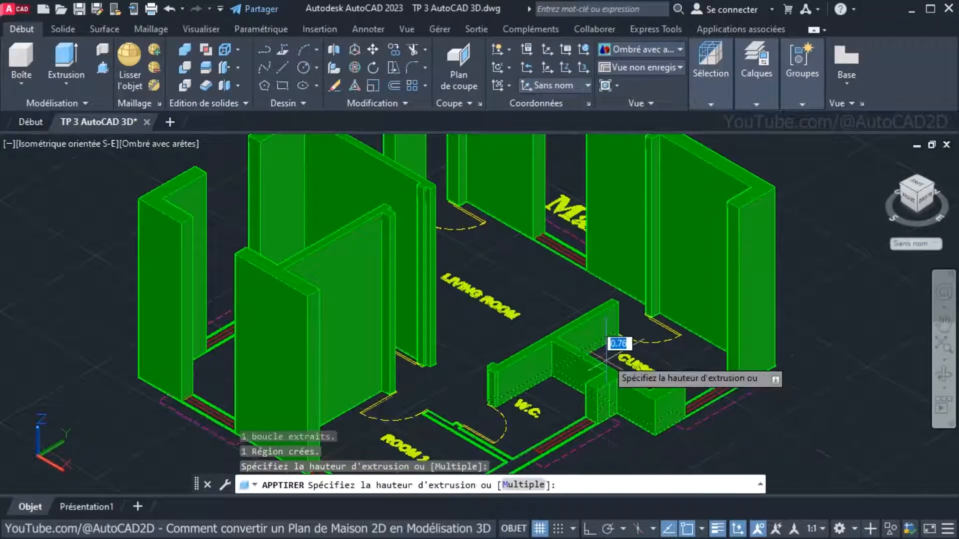
text(4)
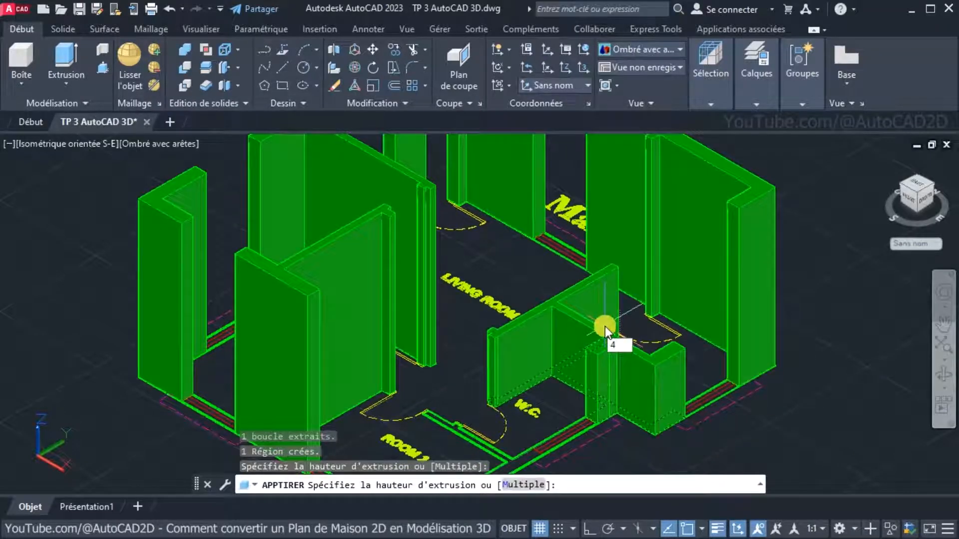
key(Return)
Press/pull the partition between Room 2 and the W.C. and Room 2's outer corner wall to a height of 4
middle_drag(563, 358, 629, 250)
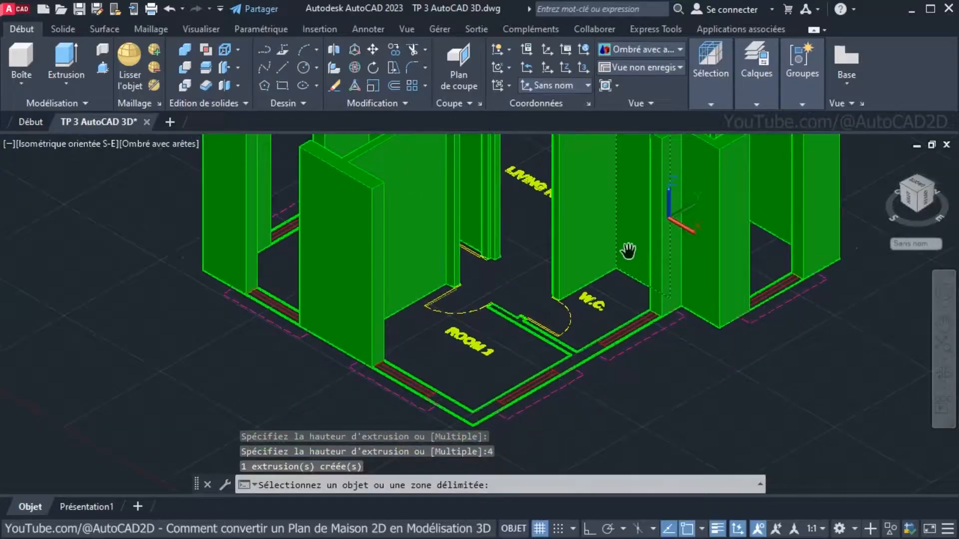
click(574, 361)
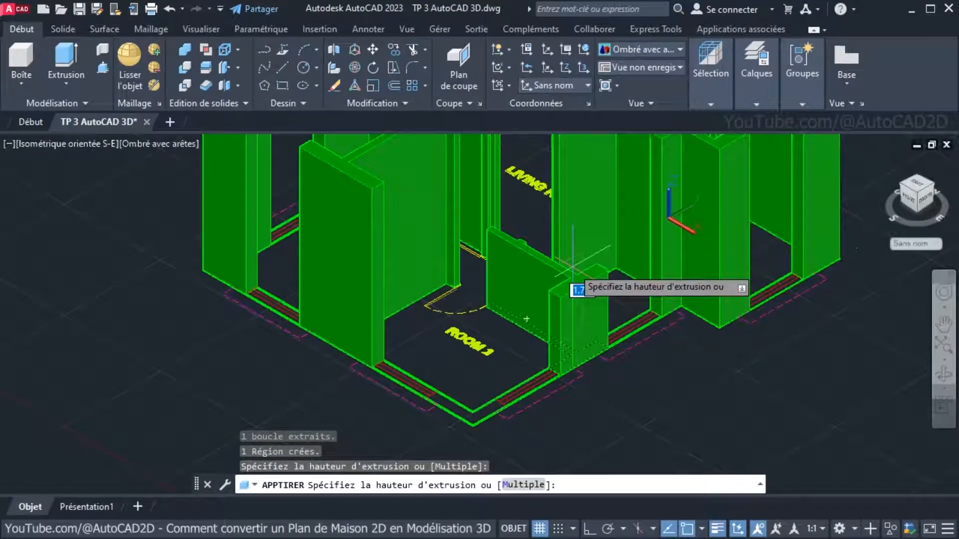
text(4)
key(Return)
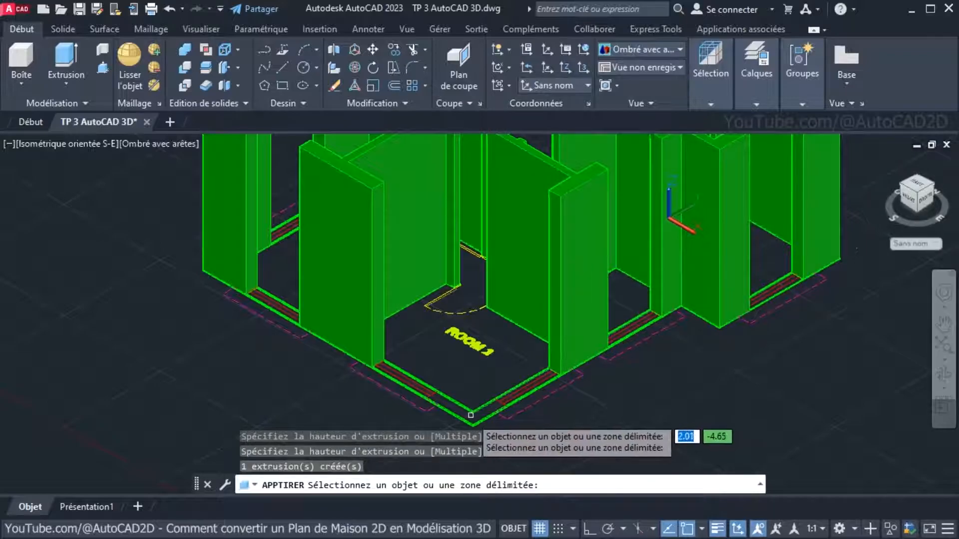
click(470, 415)
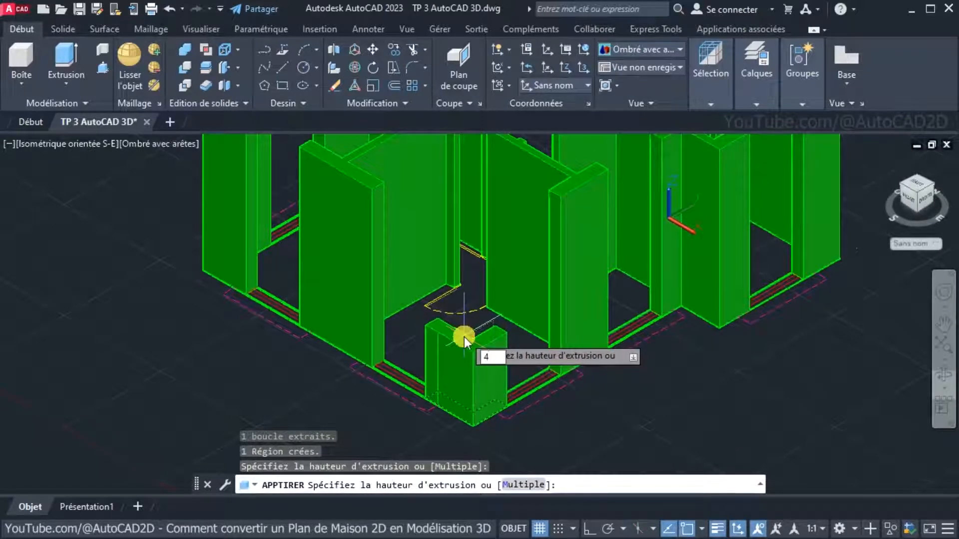
key(Return)
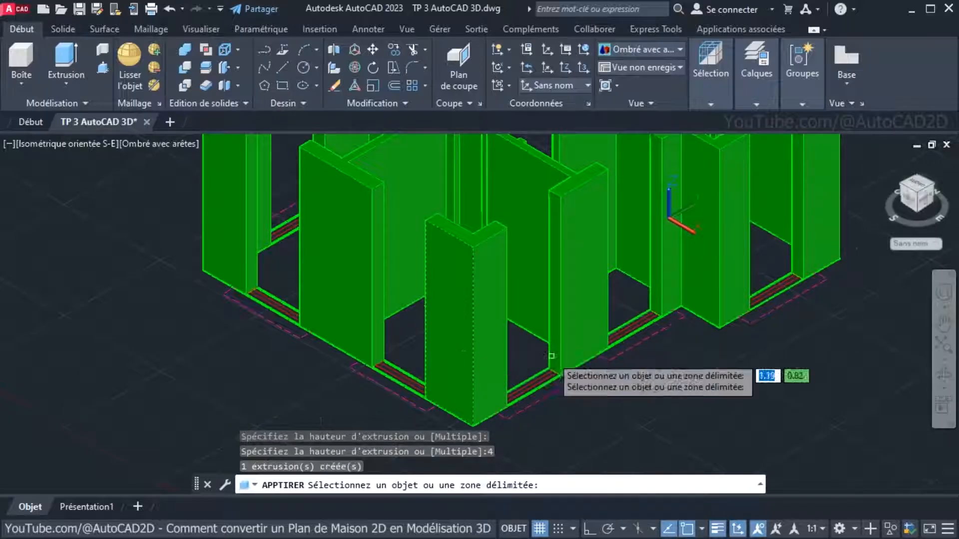
Compare the extruded walls and window openings with the reference plan image TP 3 AutoCAd 2023.png in Photos
middle_drag(672, 350, 623, 414)
scroll(625, 368, down, 4)
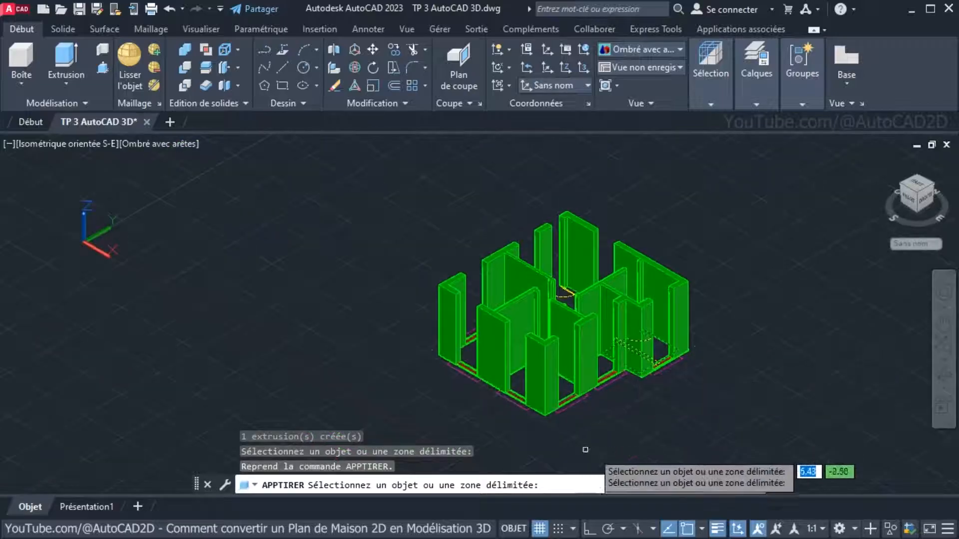
key(alt+Tab)
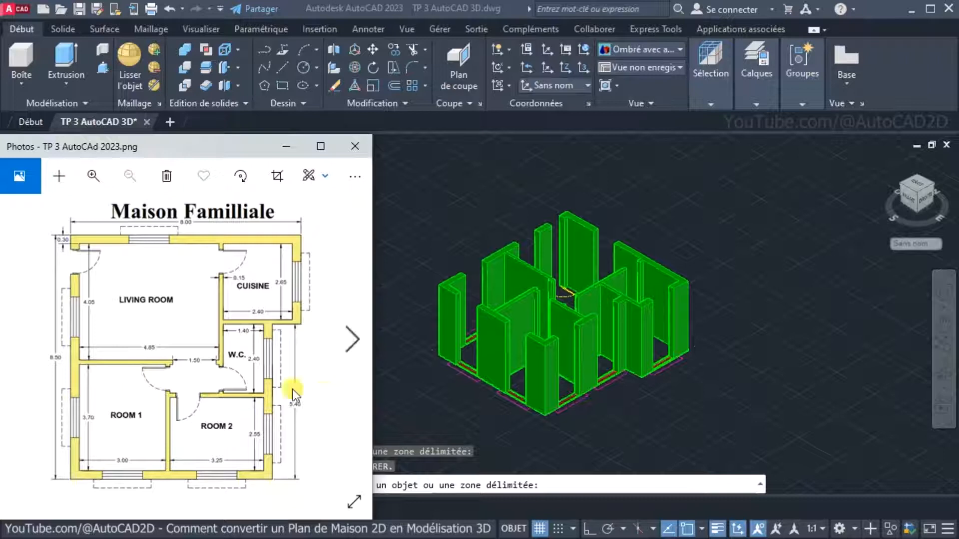
click(687, 364)
scroll(669, 362, up, 3)
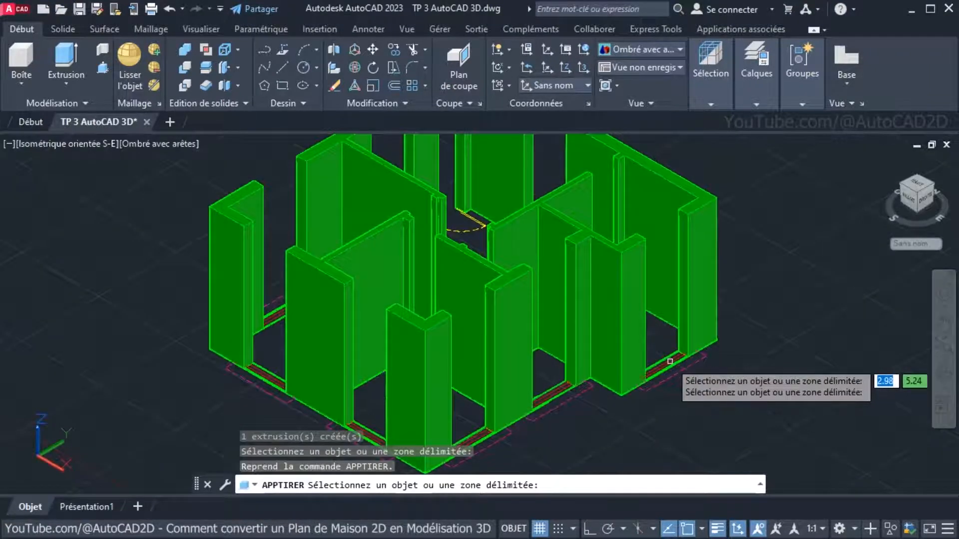
scroll(713, 318, up, 2)
scroll(713, 319, up, 2)
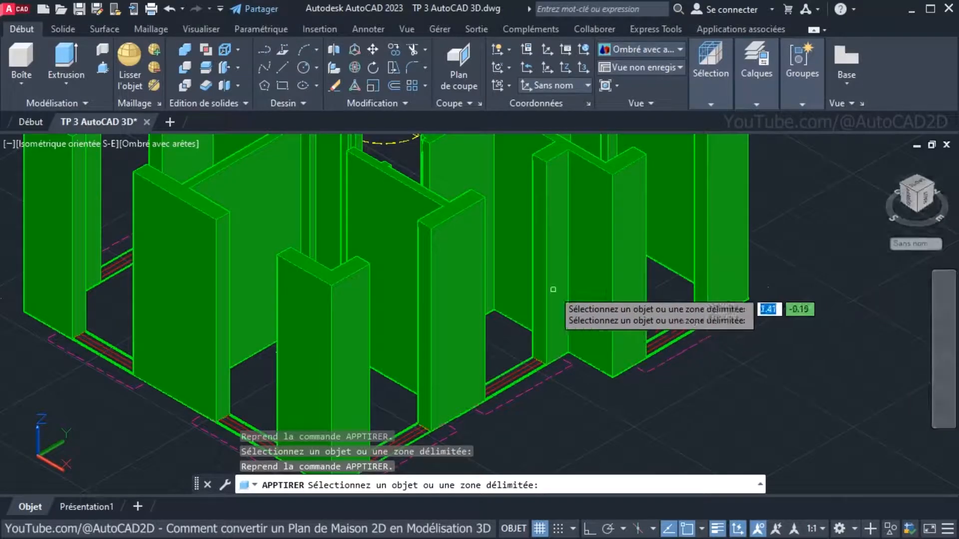
Restore the Général coordinate system and create a 1.5 high box across the base of the kitchen's window opening
click(20, 57)
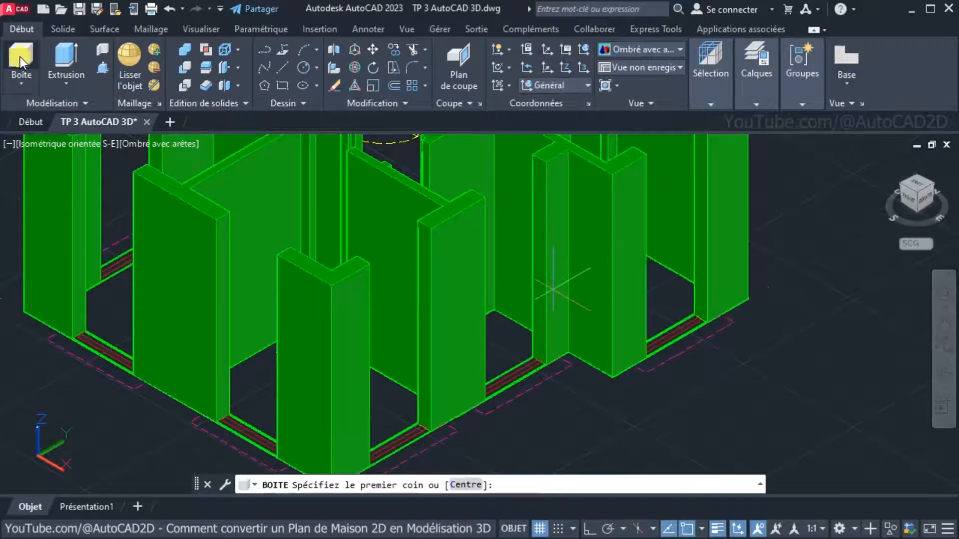
scroll(694, 314, up, 2)
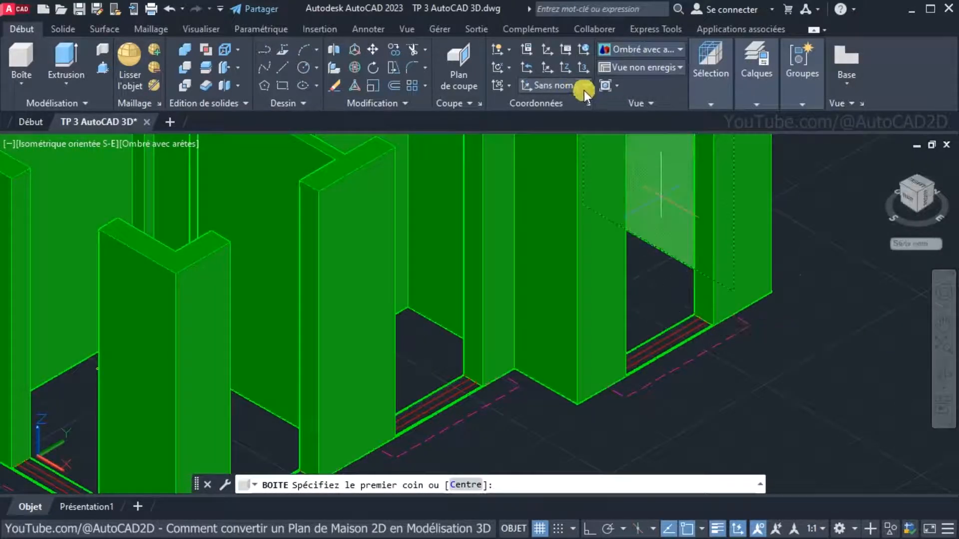
click(559, 85)
click(549, 97)
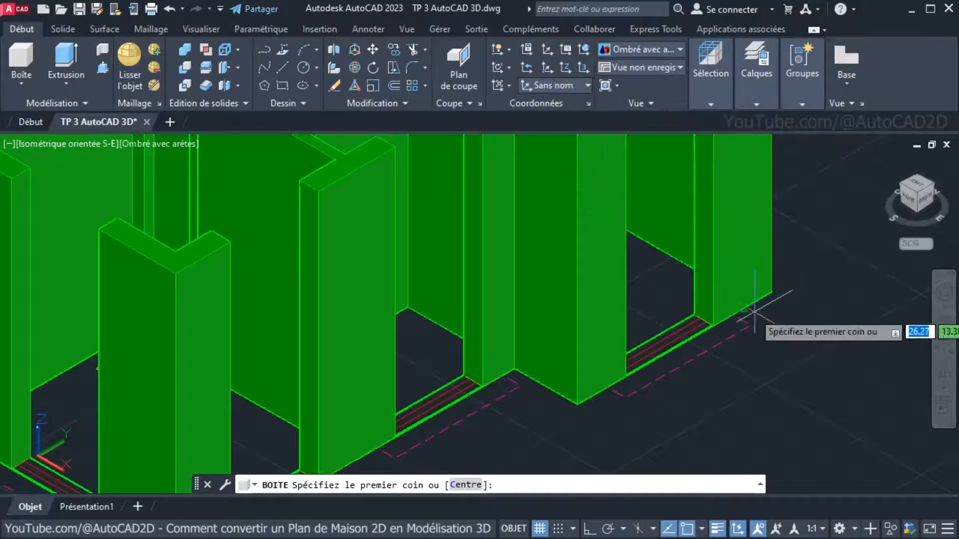
click(694, 313)
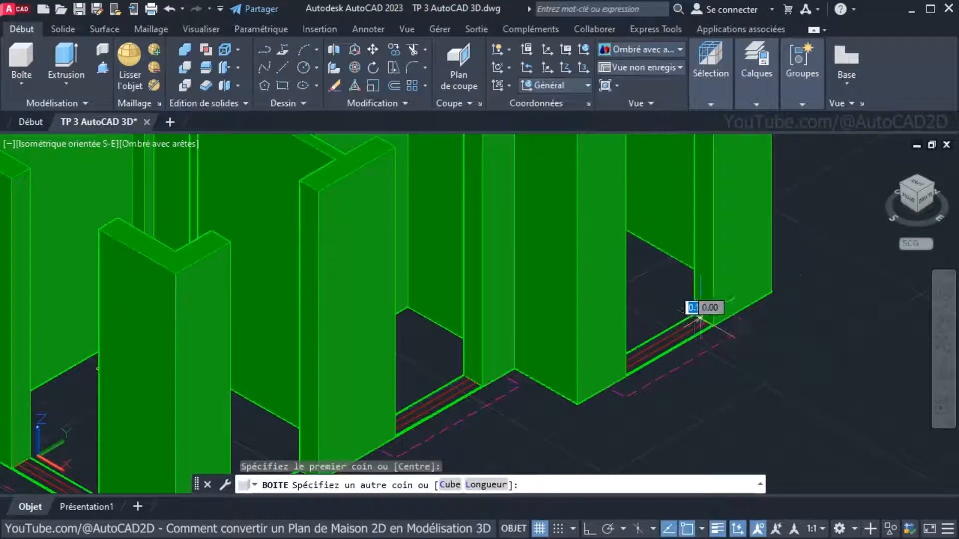
click(708, 329)
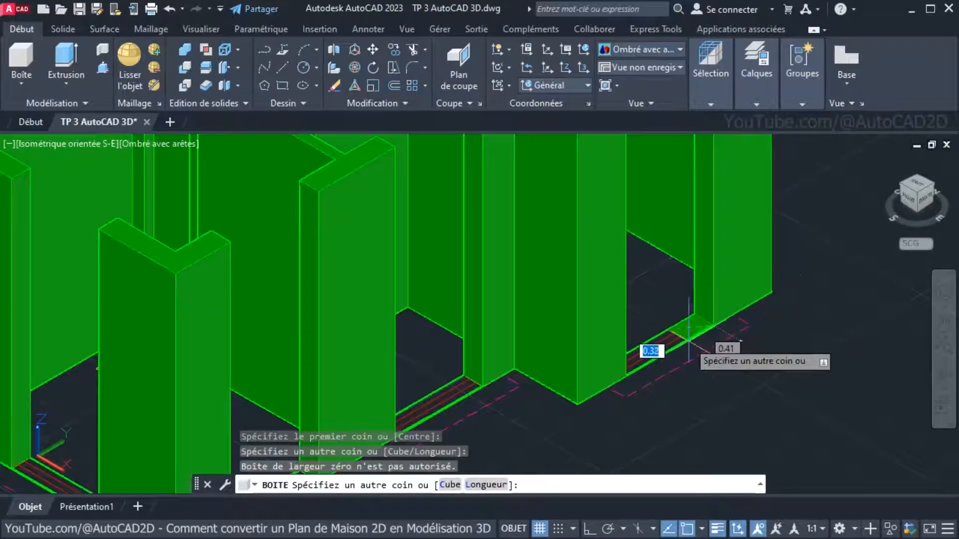
click(625, 377)
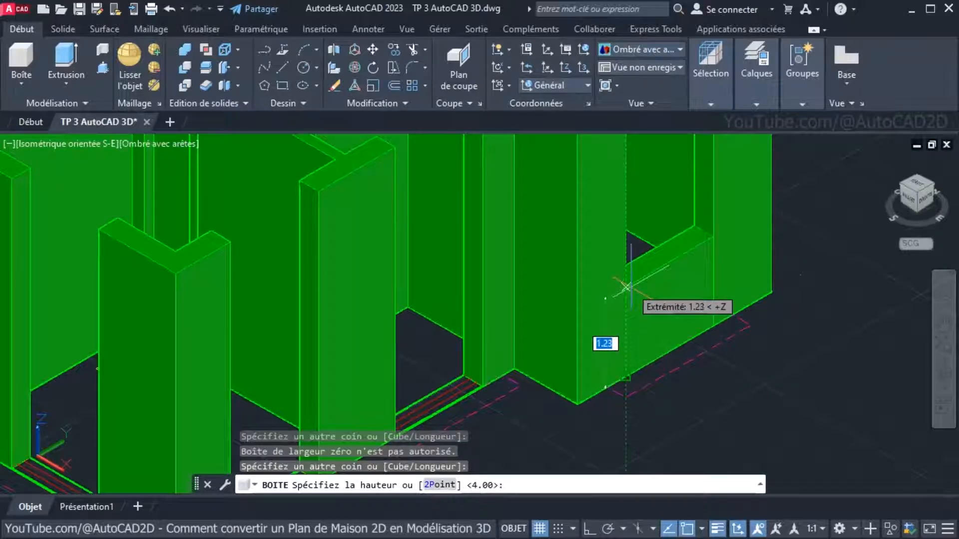
text(15)
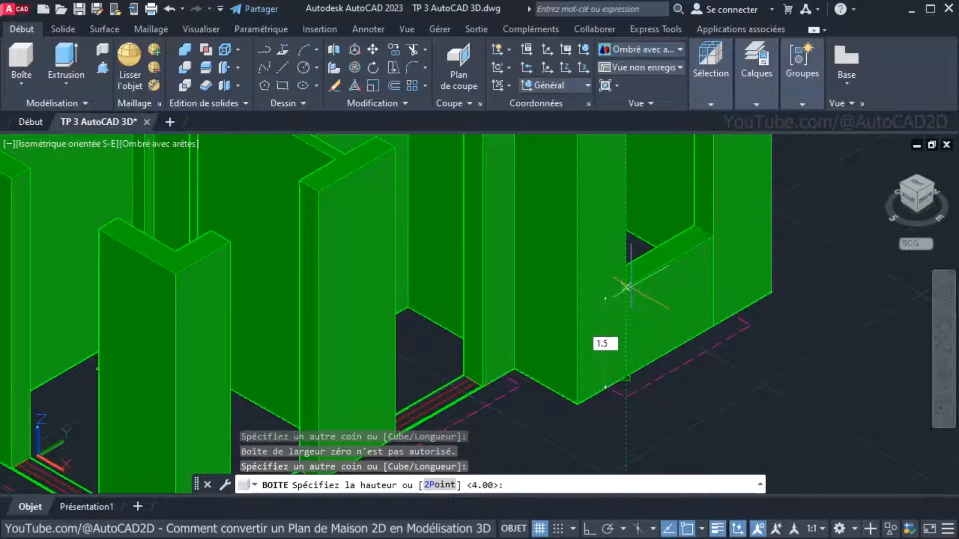
key(Return)
Copy the kitchen window's lower wall box from its upper outer corner to the top corner of the adjacent wall
scroll(654, 302, down, 4)
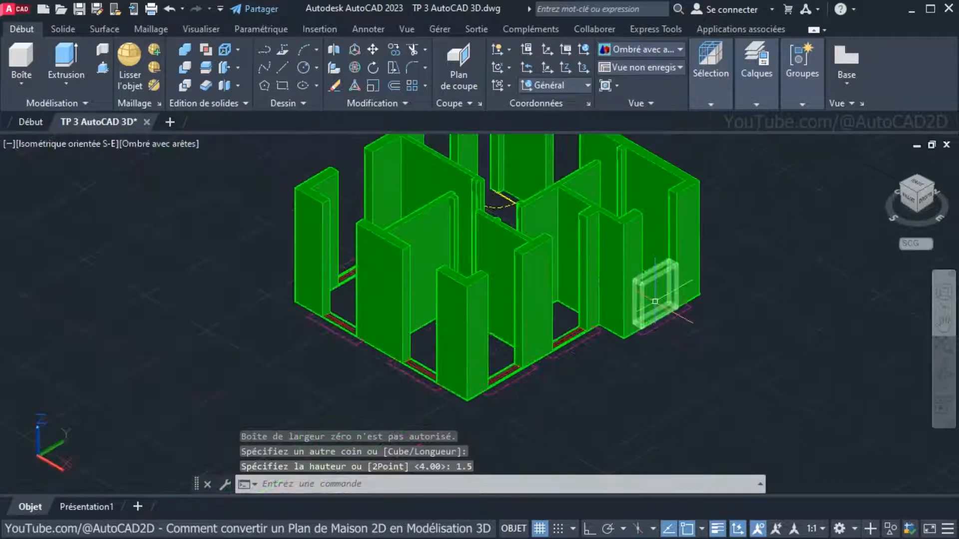
middle_drag(654, 302, 642, 328)
click(642, 305)
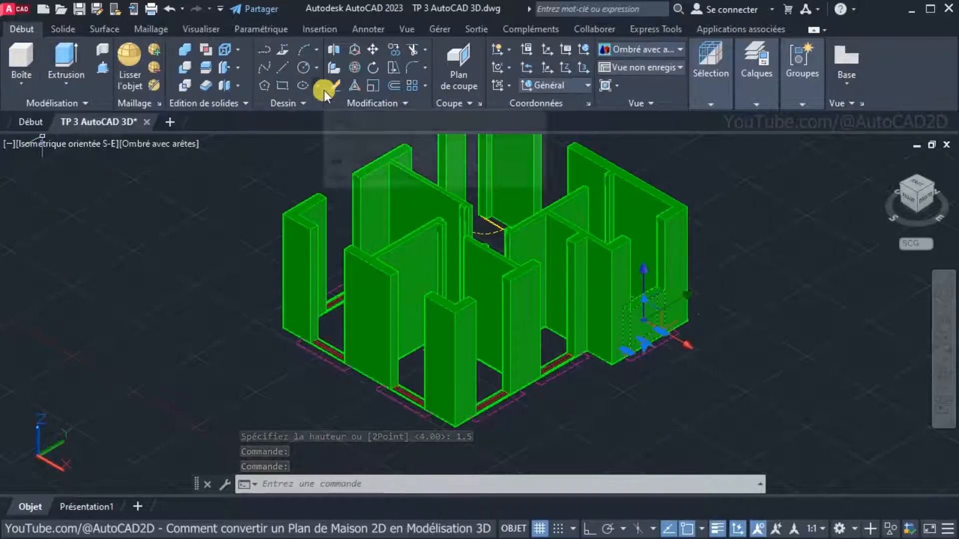
click(394, 49)
scroll(659, 290, up, 2)
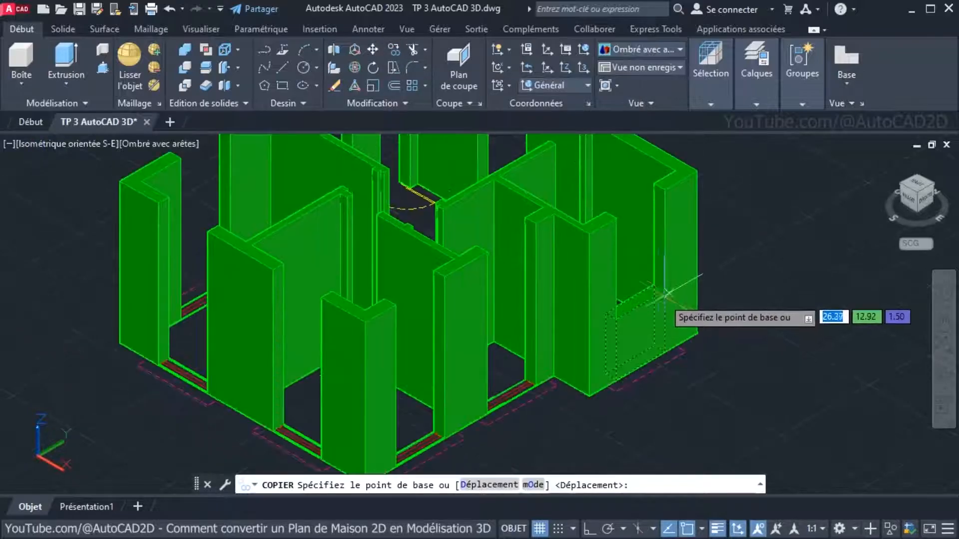
scroll(661, 289, up, 2)
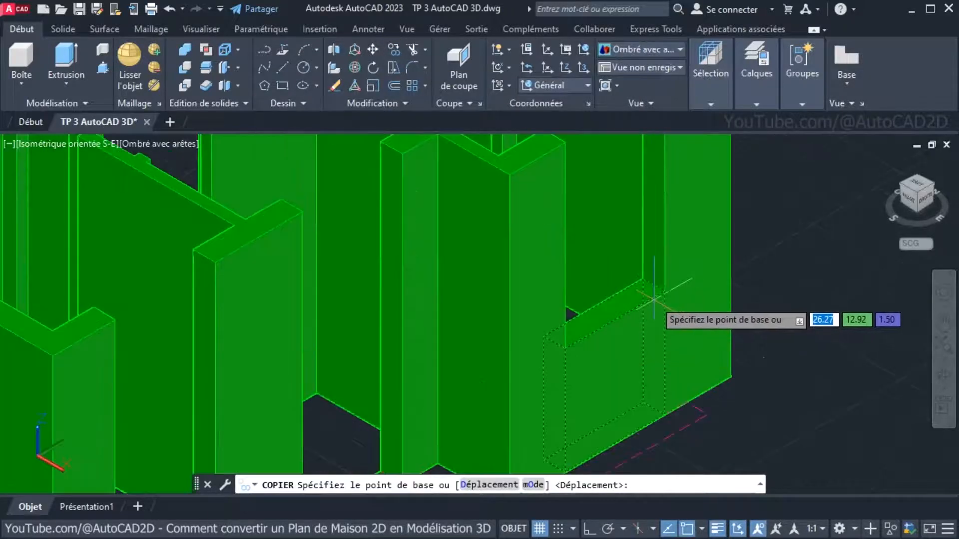
click(667, 287)
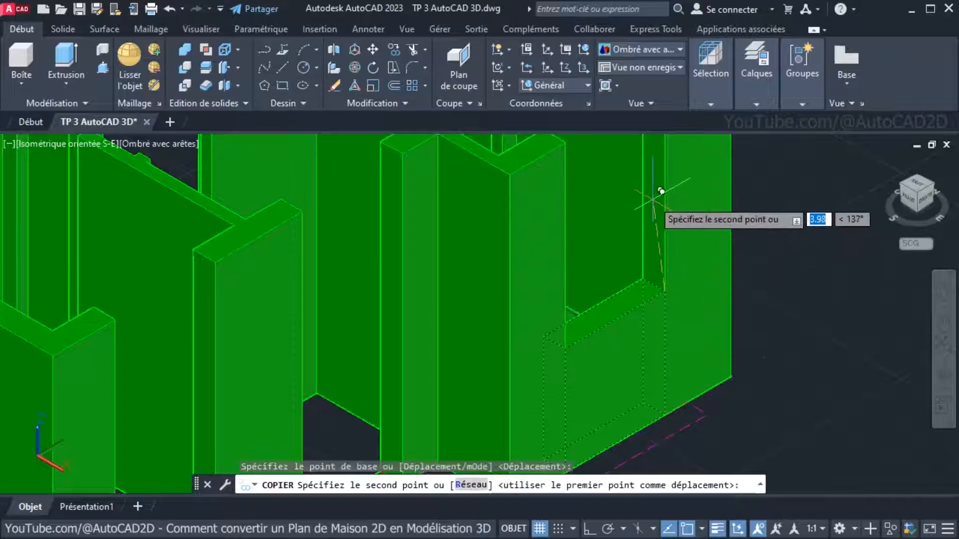
scroll(658, 202, down, 4)
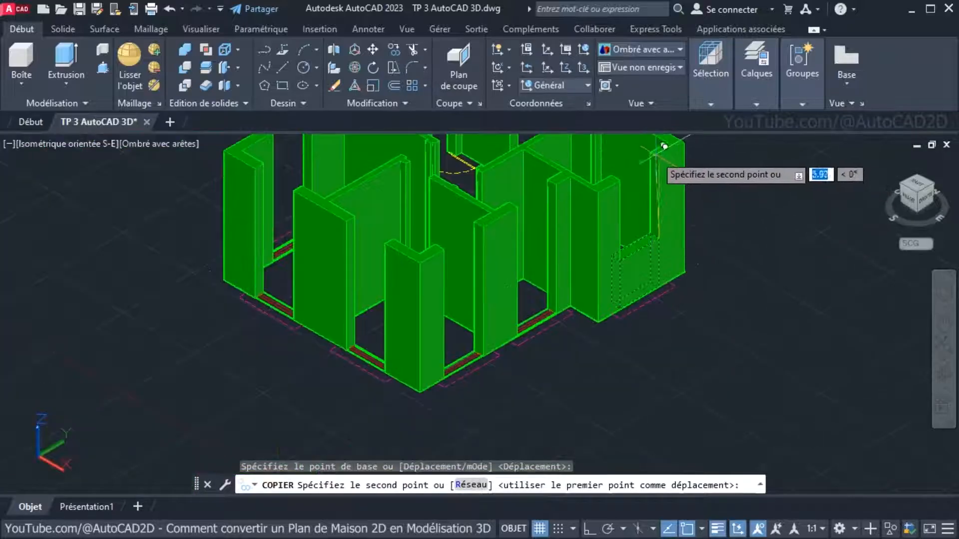
scroll(649, 209, up, 3)
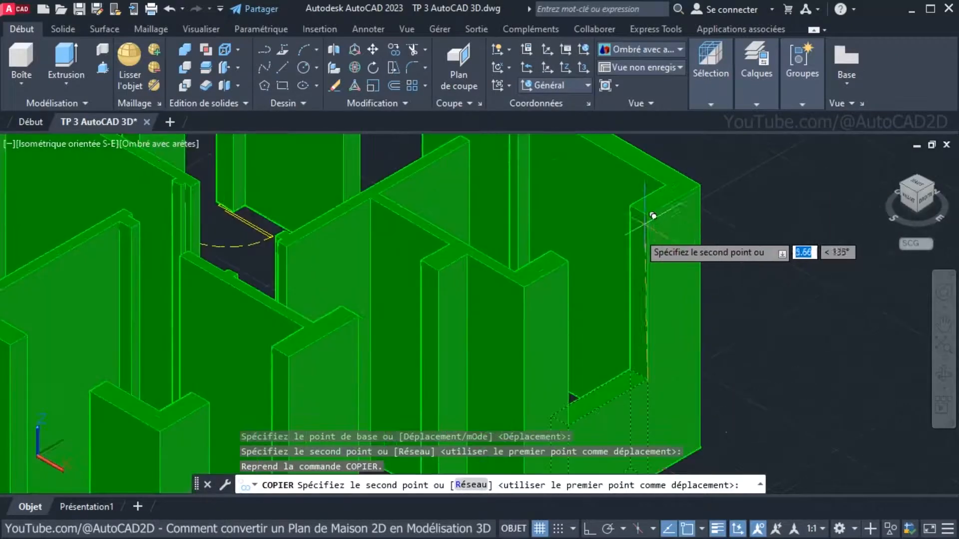
click(648, 214)
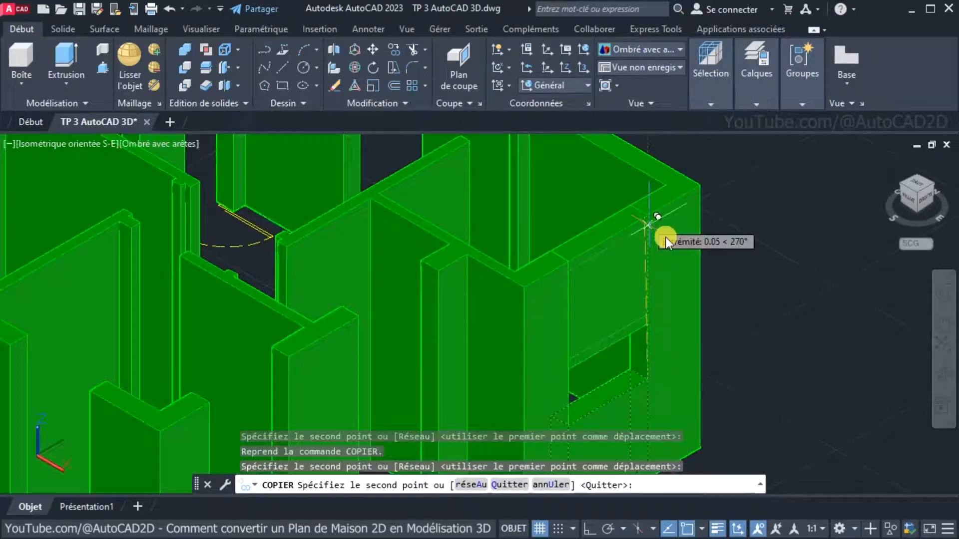
right_click(713, 243)
click(742, 253)
scroll(644, 280, down, 3)
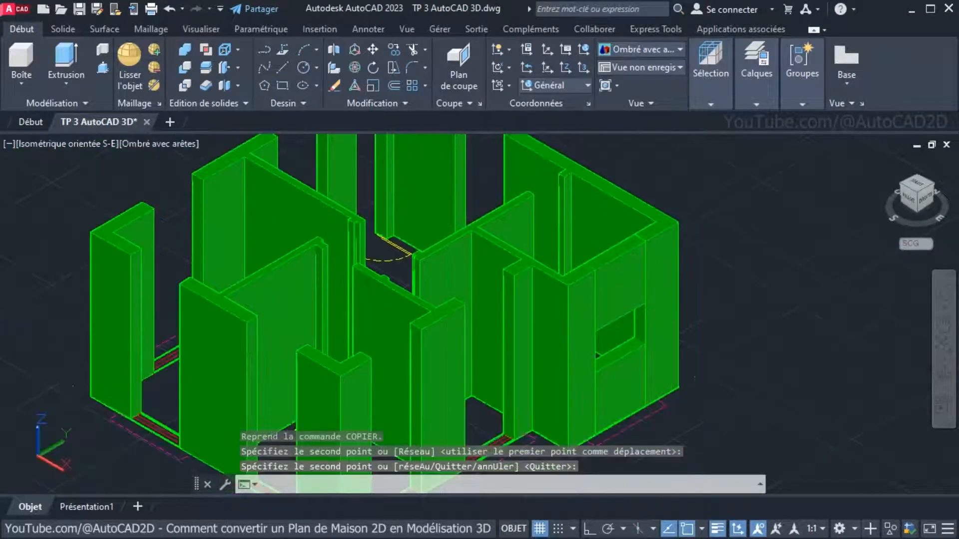
Copy the kitchen window's upper wall block from its top outer corner to the tops of the two other window openings along that façade
scroll(679, 216, up, 1)
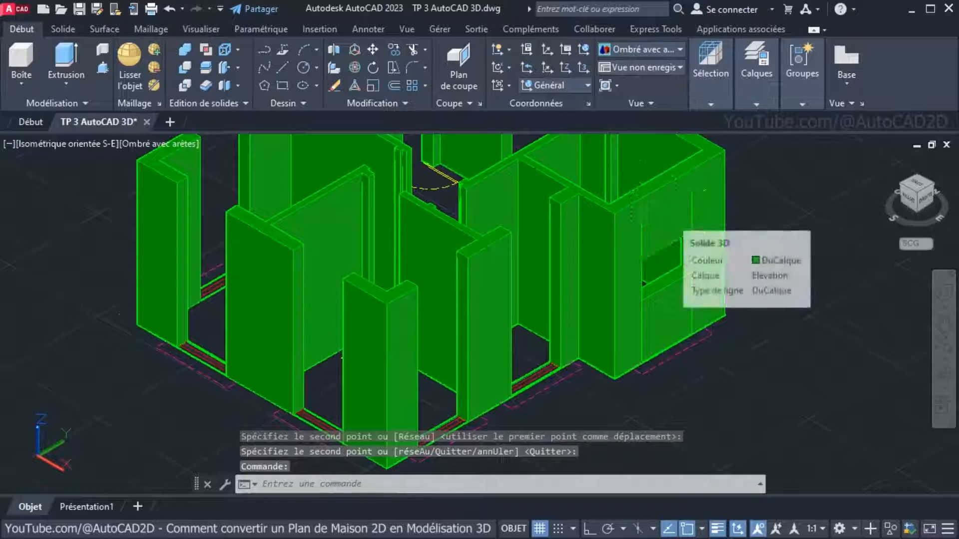
click(668, 212)
scroll(559, 286, up, 1)
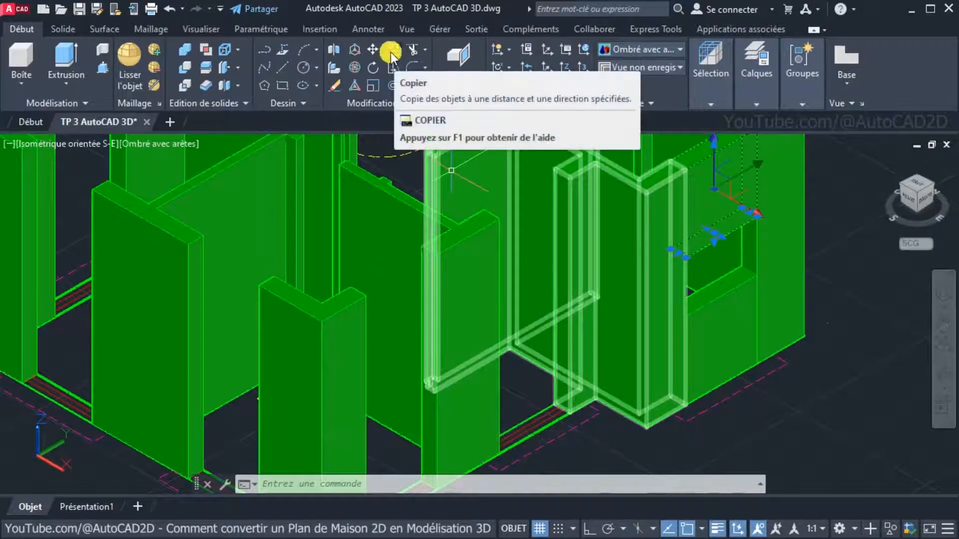
click(390, 52)
middle_drag(770, 262, 769, 317)
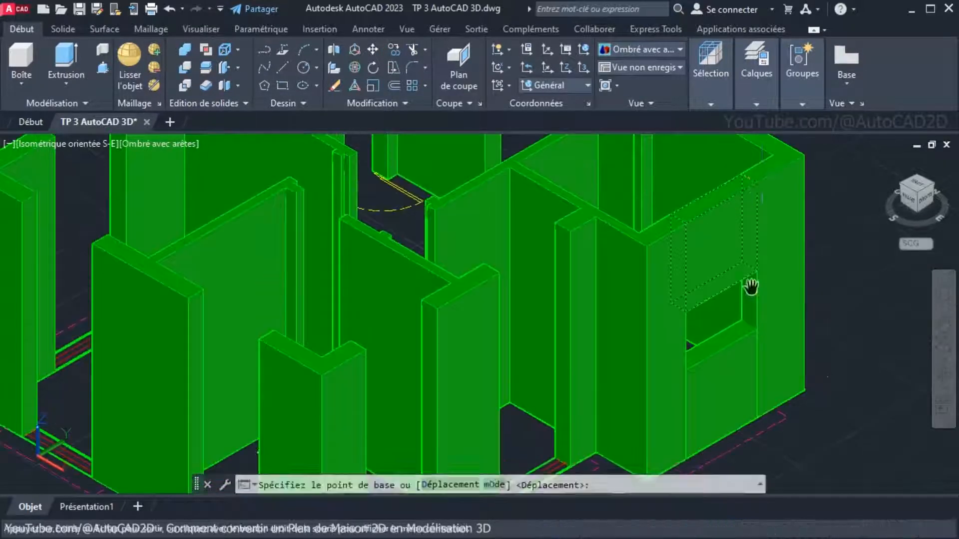
click(757, 182)
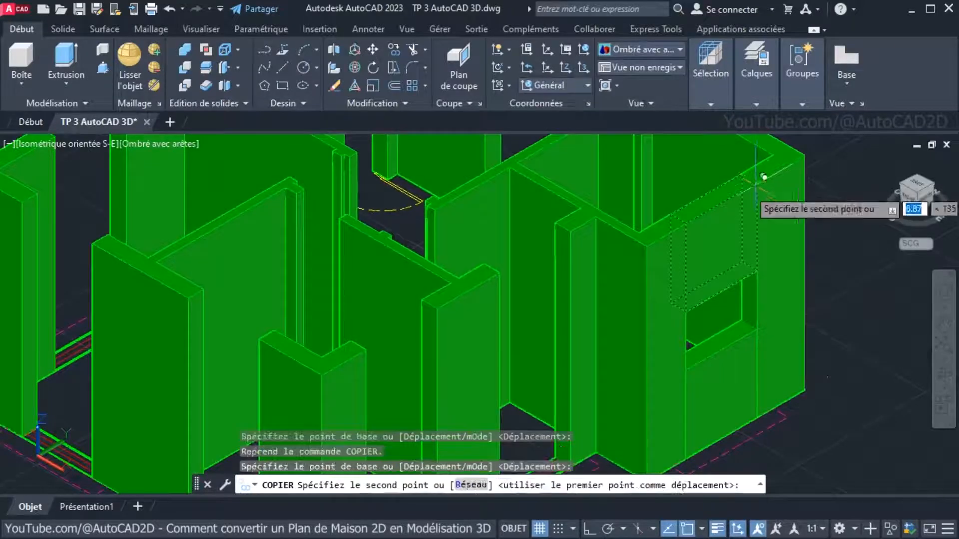
click(578, 223)
middle_drag(467, 334, 589, 257)
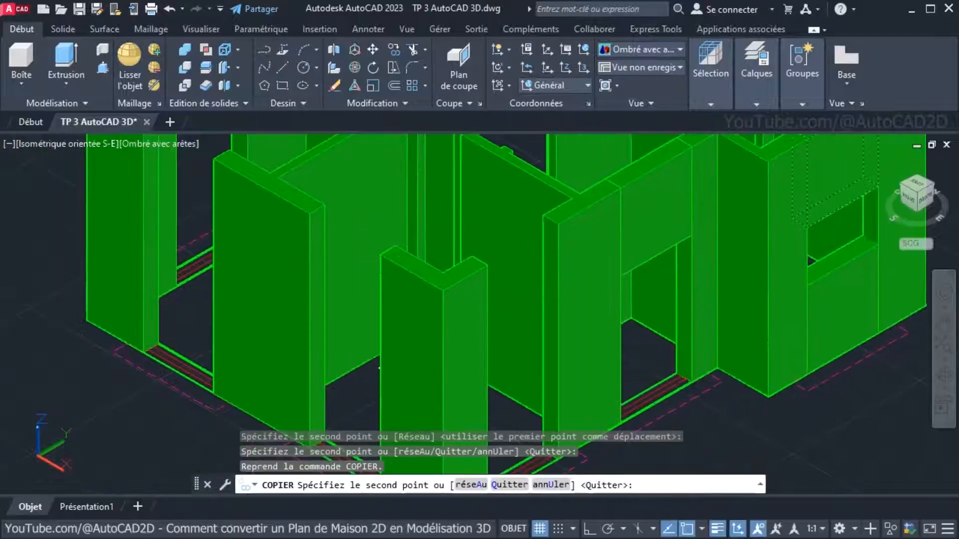
click(562, 218)
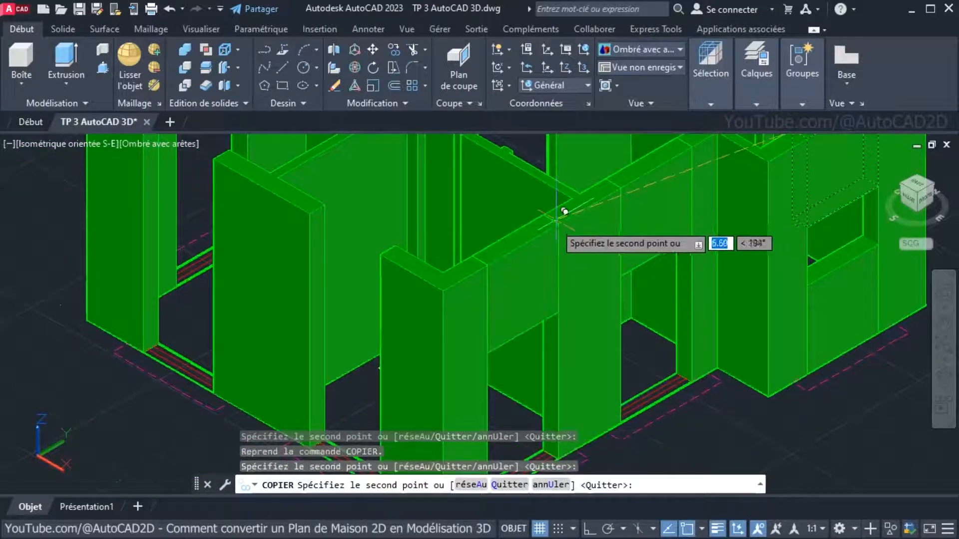
right_click(659, 328)
click(694, 337)
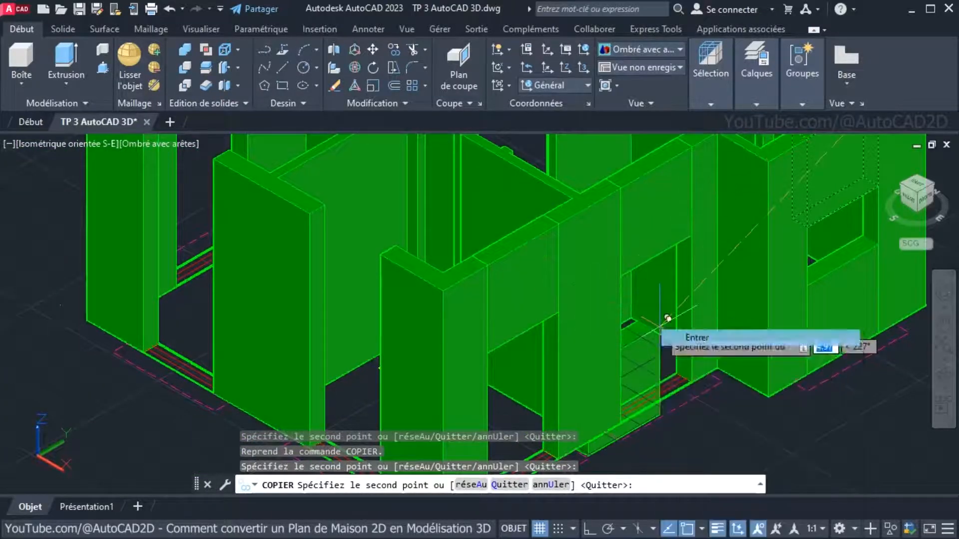
With Ortho on, copy the corner window's upper block straight down to the base of its opening and of the neighbouring window opening
scroll(635, 270, down, 2)
middle_drag(635, 270, 496, 284)
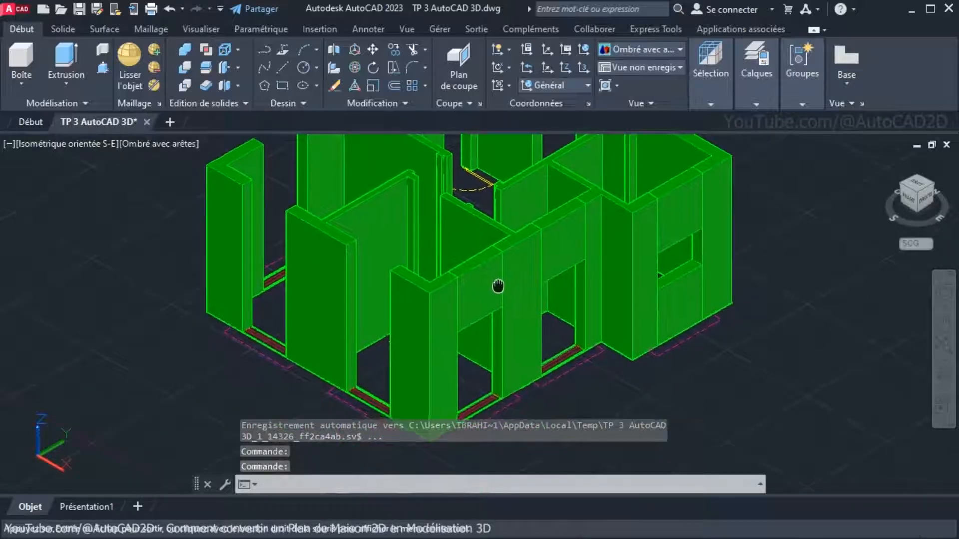
click(476, 269)
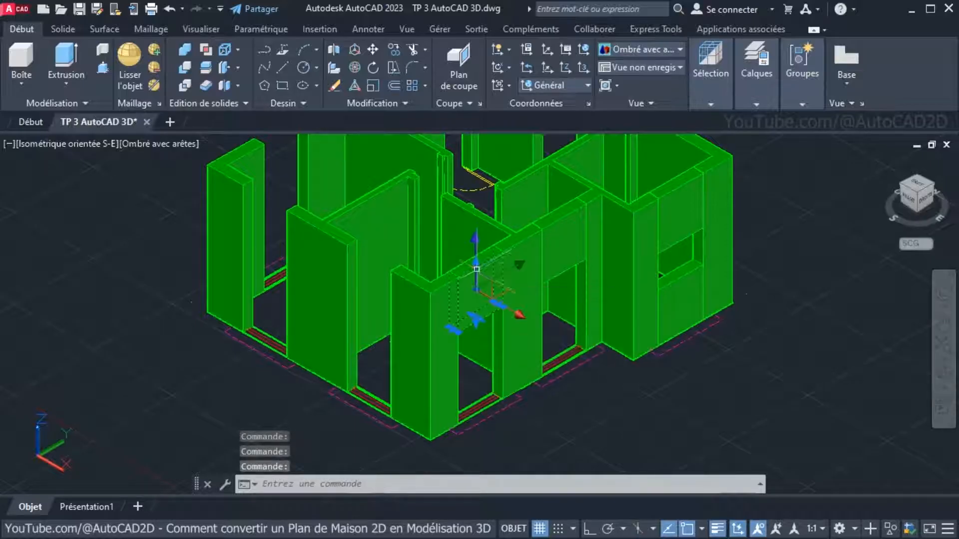
click(395, 50)
scroll(500, 300, up, 3)
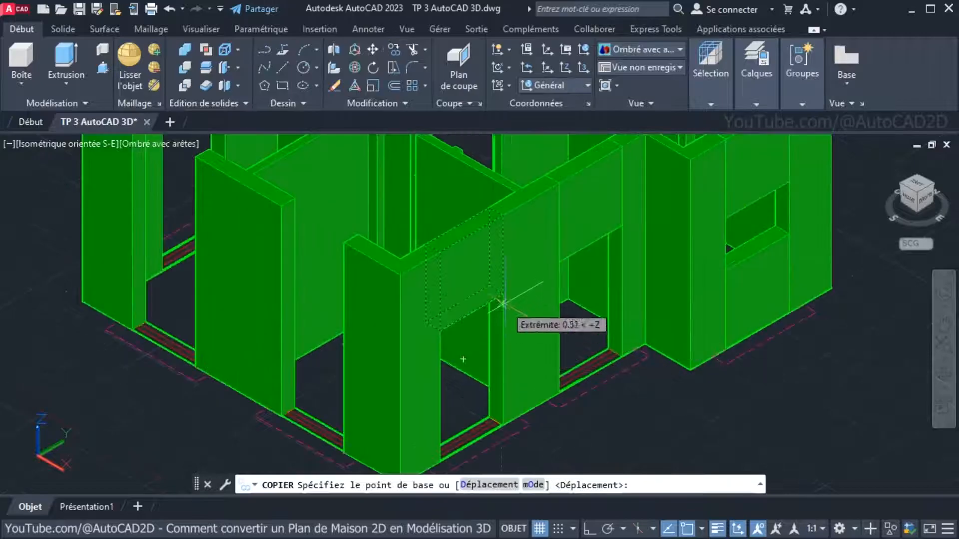
scroll(503, 310, up, 2)
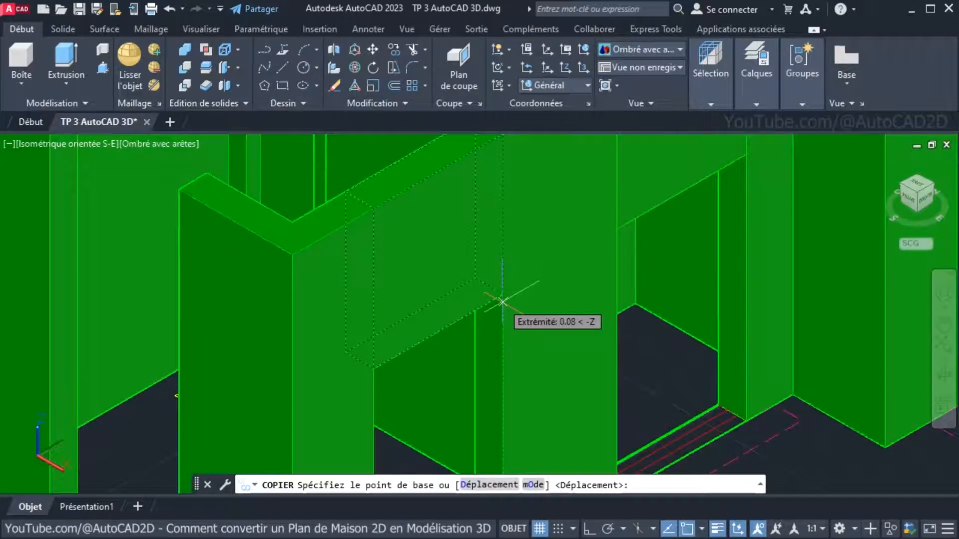
middle_drag(503, 302, 502, 245)
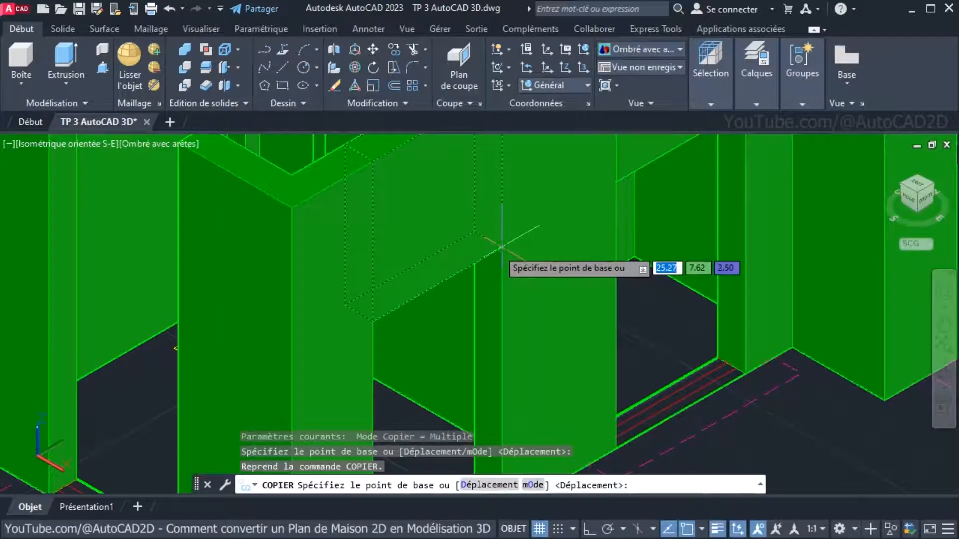
click(502, 246)
scroll(513, 349, down, 3)
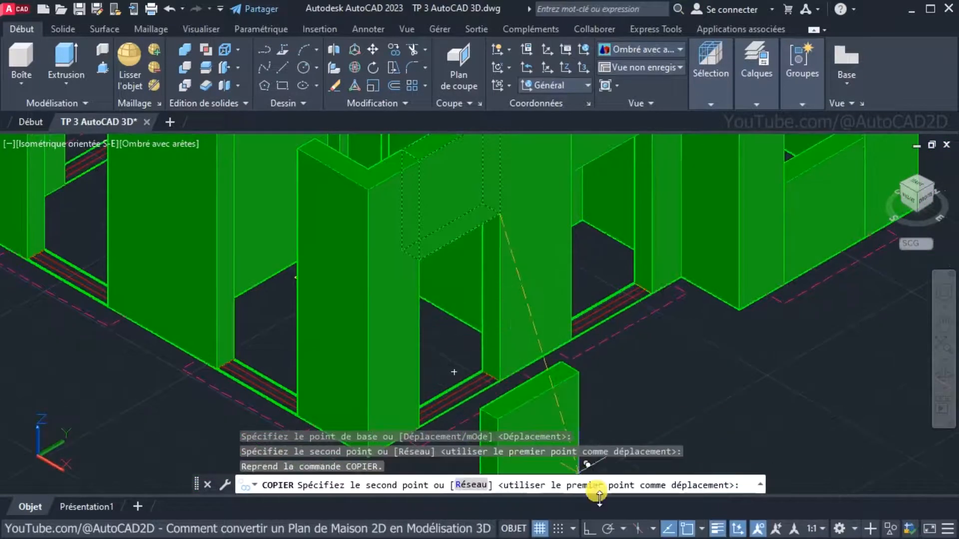
click(588, 527)
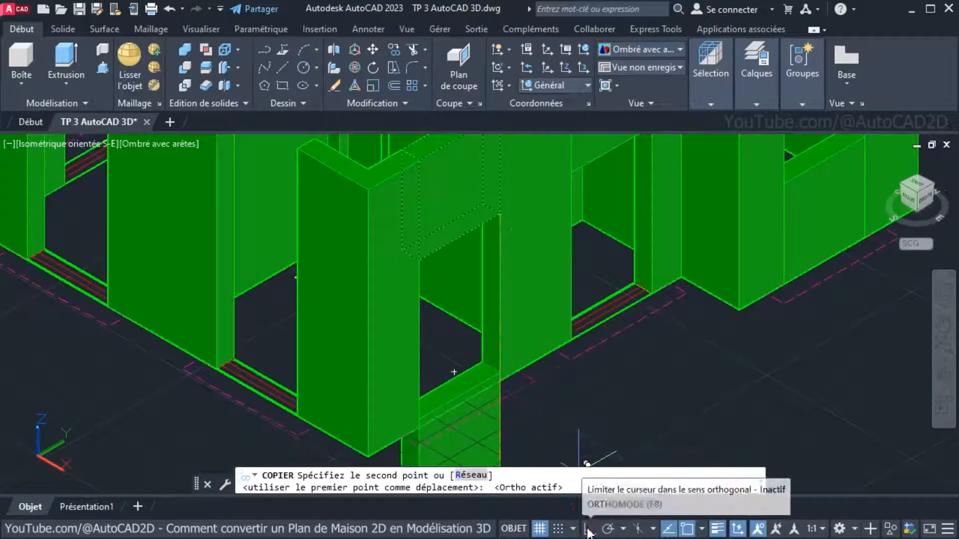
click(500, 380)
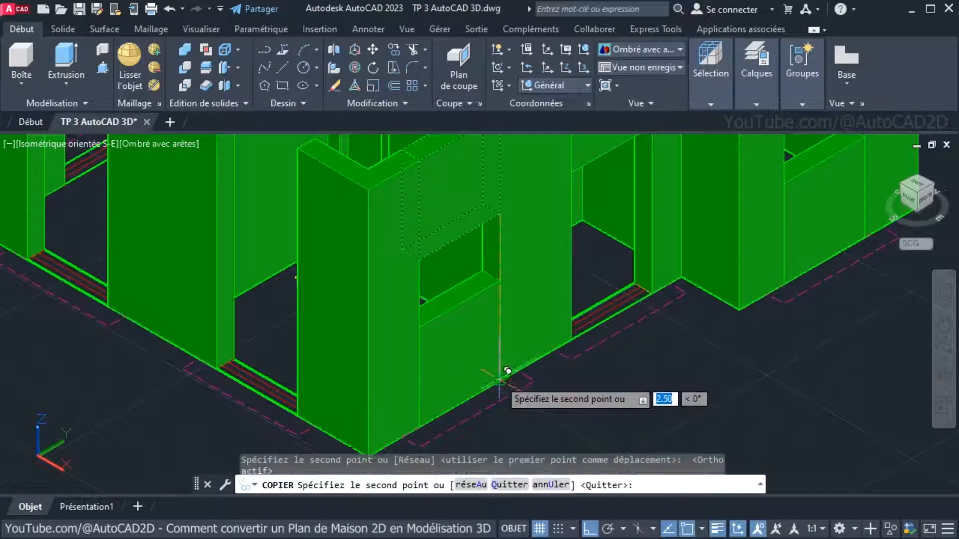
right_click(753, 349)
click(787, 364)
scroll(674, 321, down, 3)
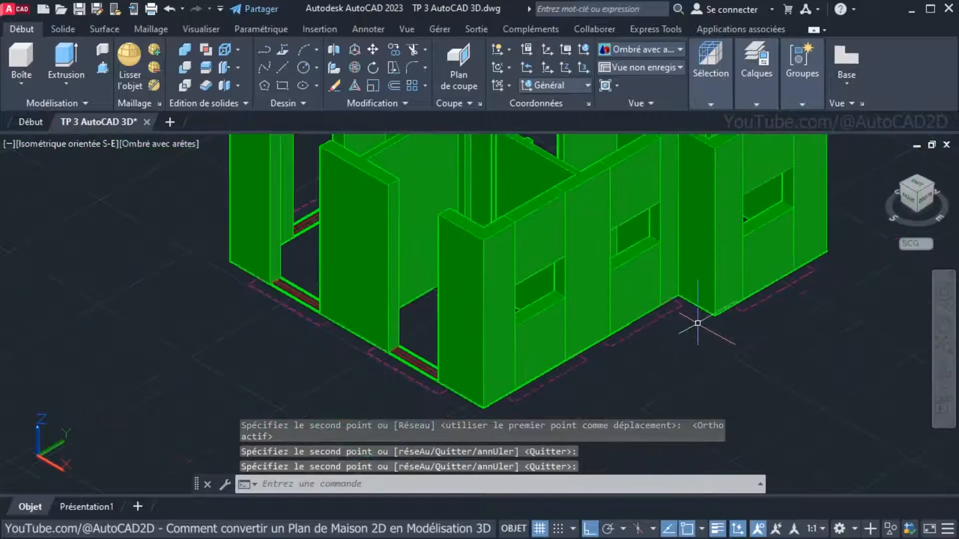
Orbit around the house to examine the wall blocks below and above the façade's three windows
scroll(696, 321, up, 1)
scroll(672, 315, down, 3)
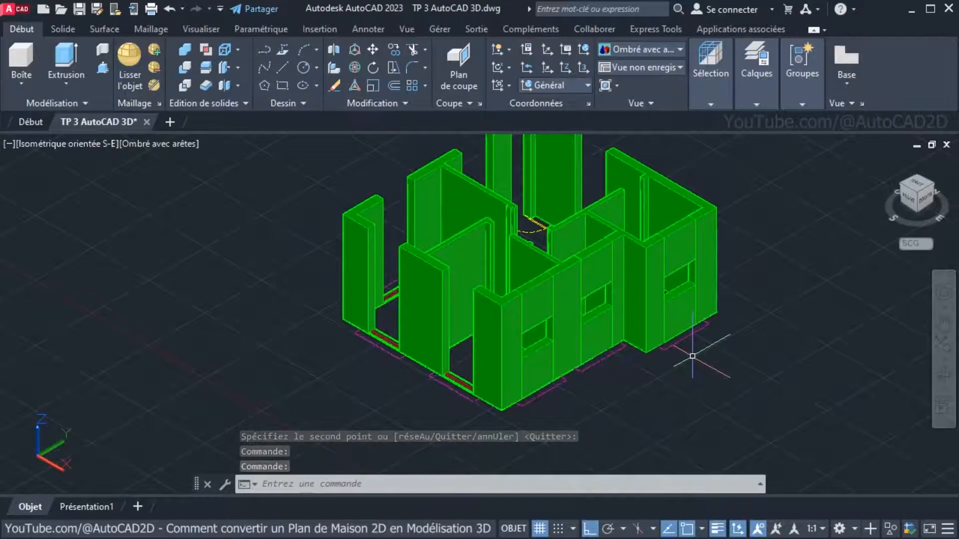
shift+middle_drag(703, 367, 664, 366)
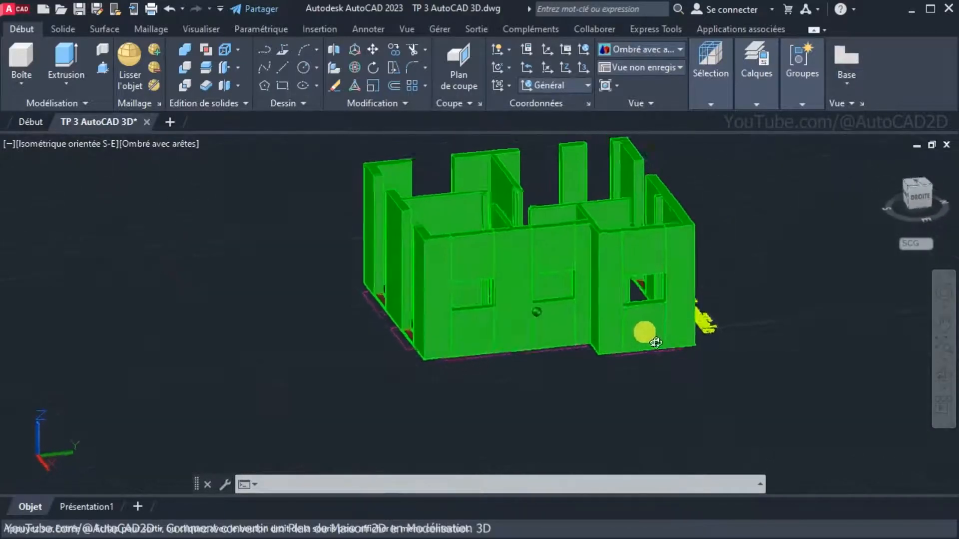
shift+middle_drag(671, 378, 671, 378)
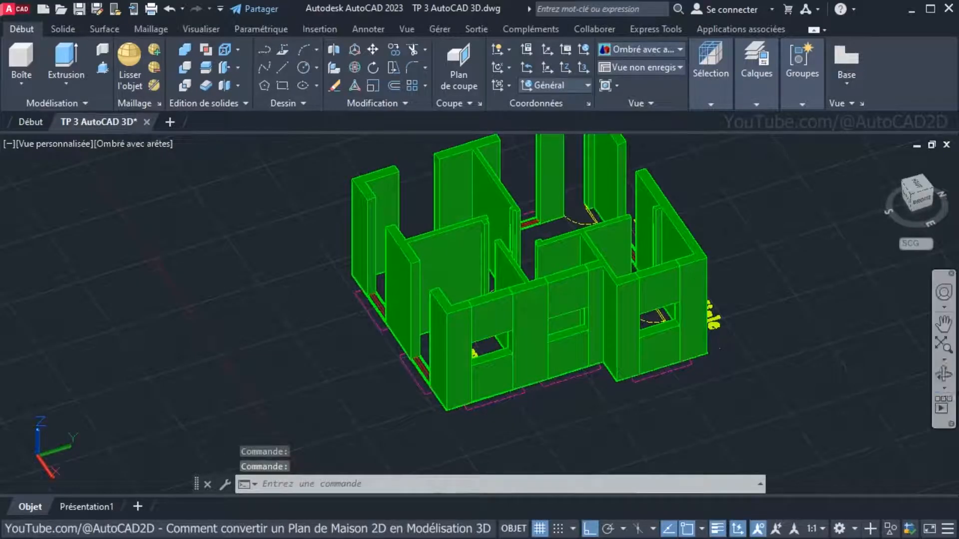
click(942, 375)
drag(764, 376, 712, 390)
drag(757, 356, 642, 357)
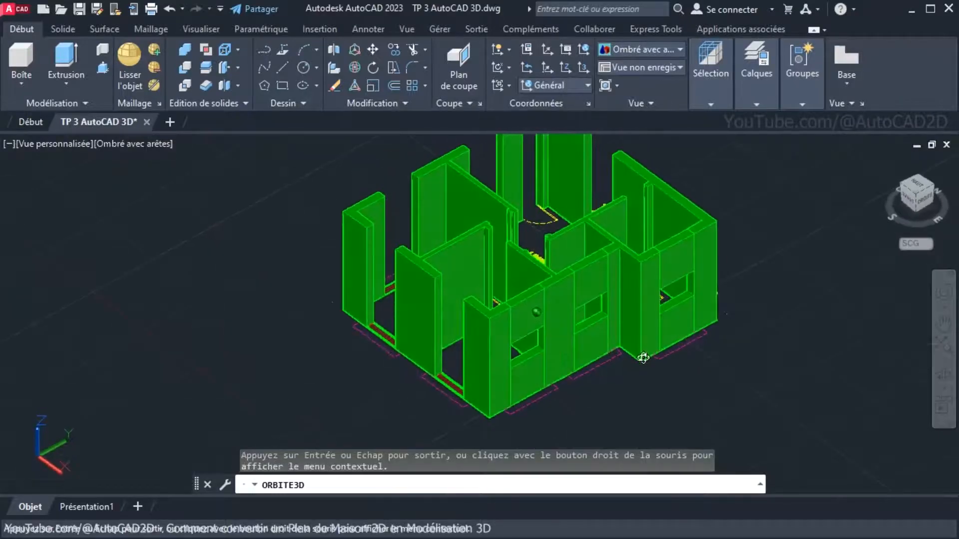
Review the model in the Isométrique S-E, N-E and N-O views, then return to Isométrique S-E
click(684, 67)
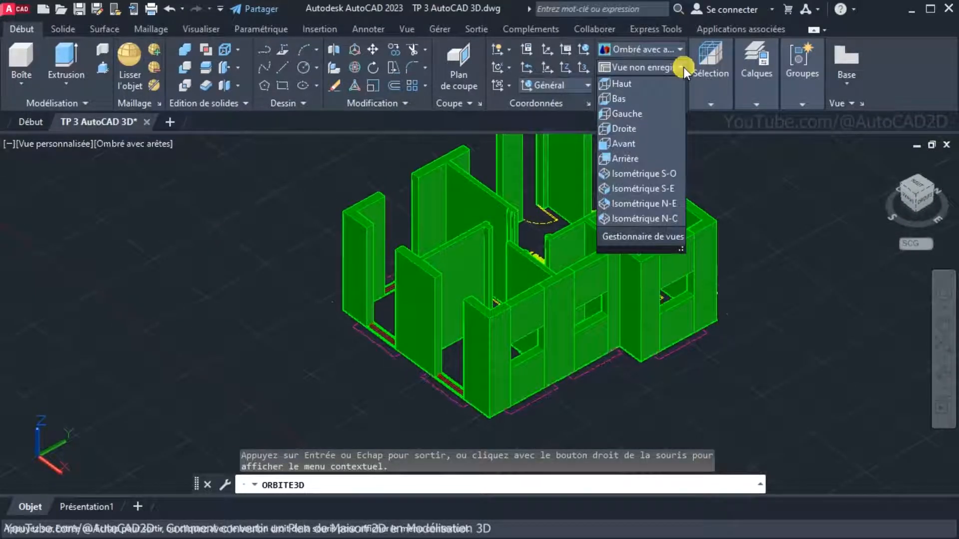
click(655, 190)
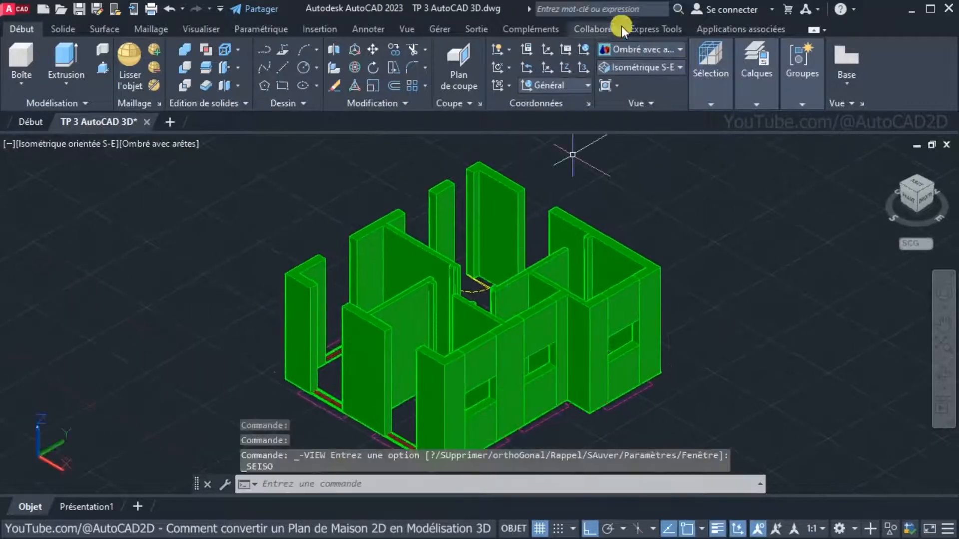
click(673, 66)
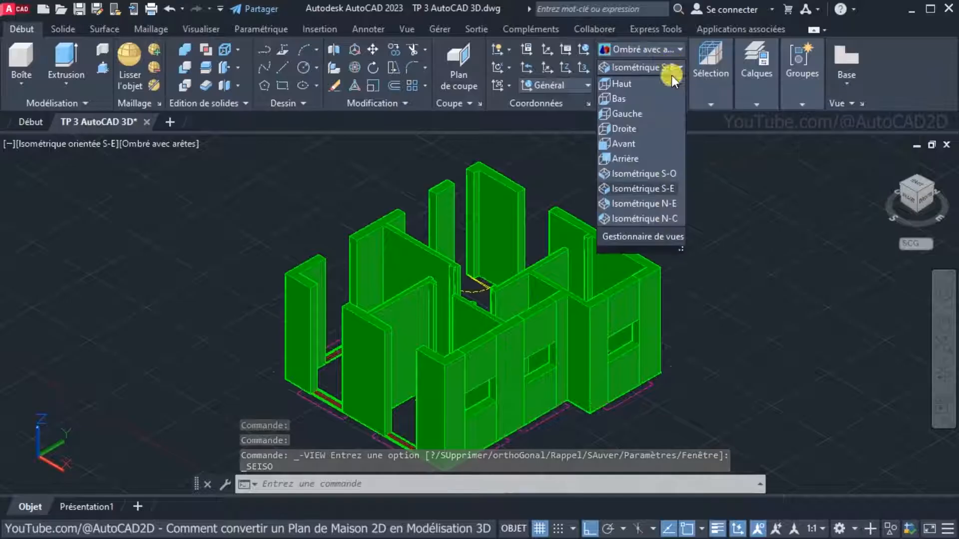
click(646, 205)
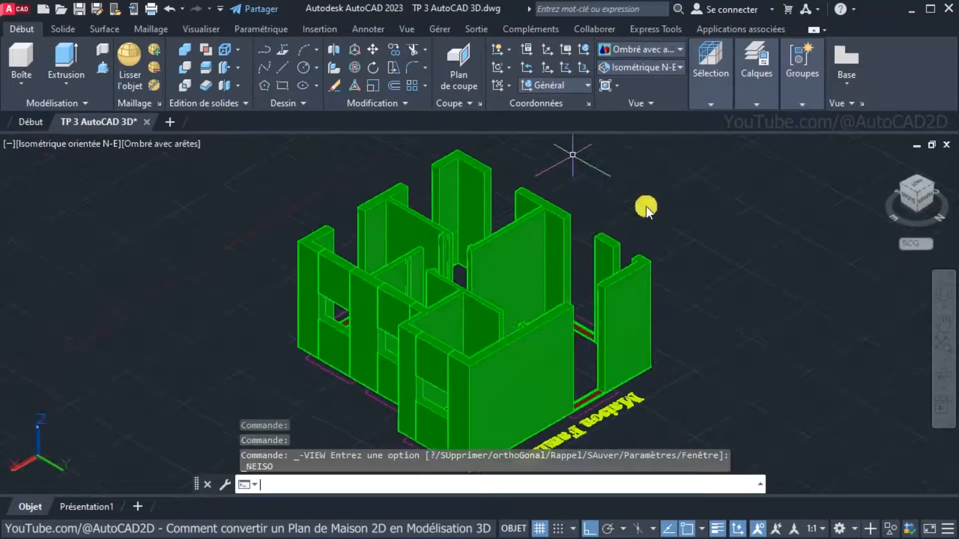
click(650, 68)
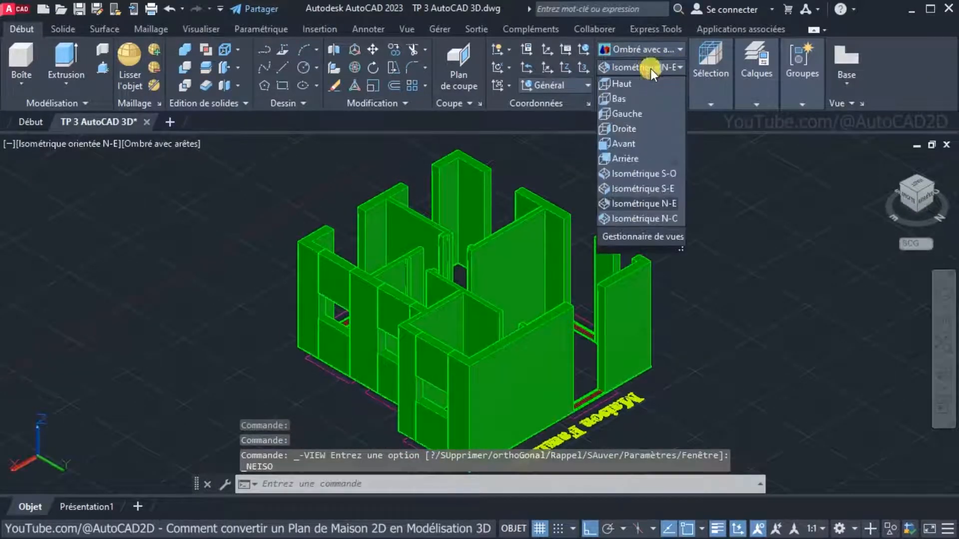
click(651, 220)
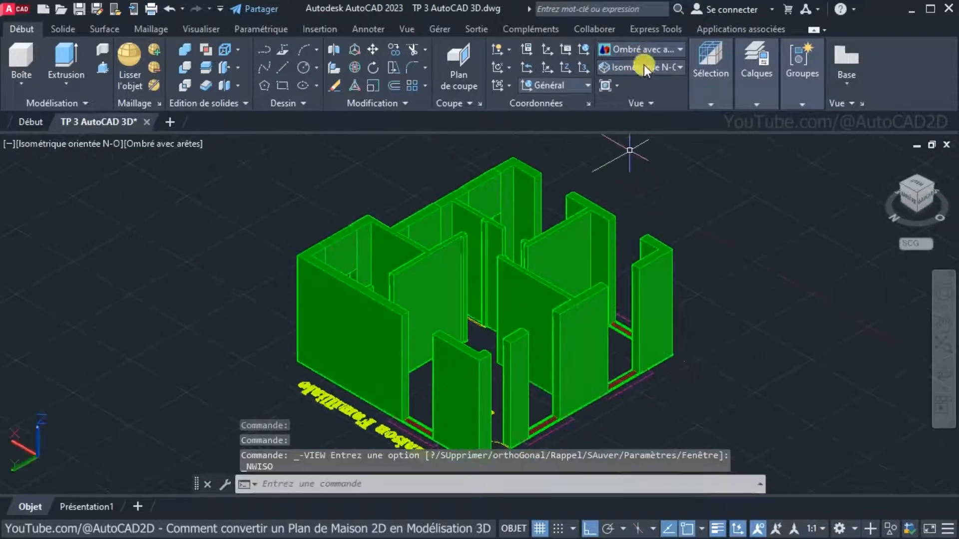
click(644, 66)
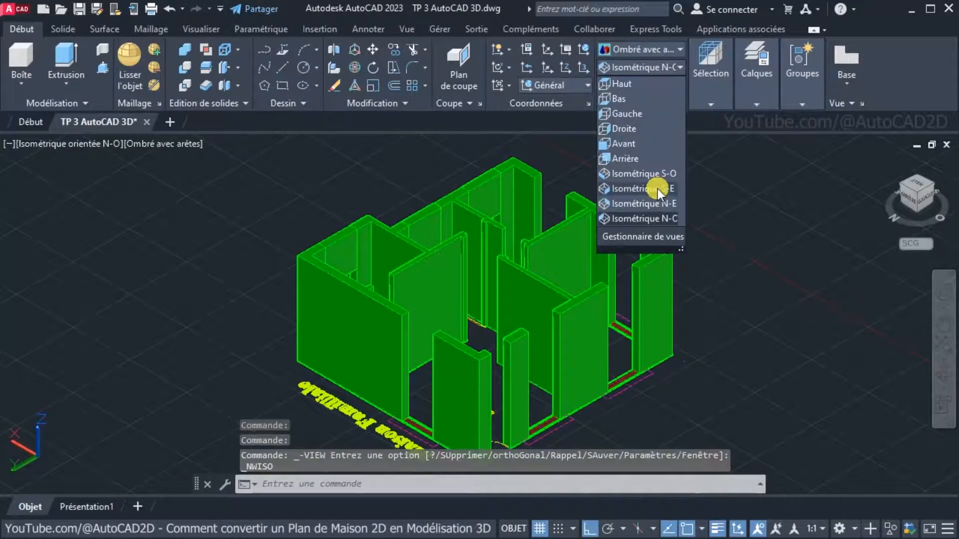
click(657, 189)
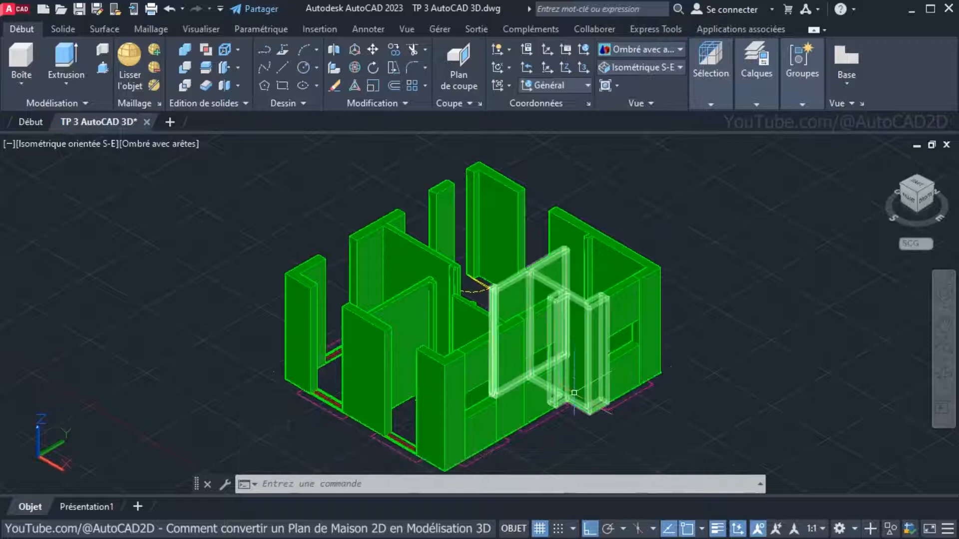
Set the coordinate system to Avant and orient the view towards the walls whose window openings are still empty
click(587, 85)
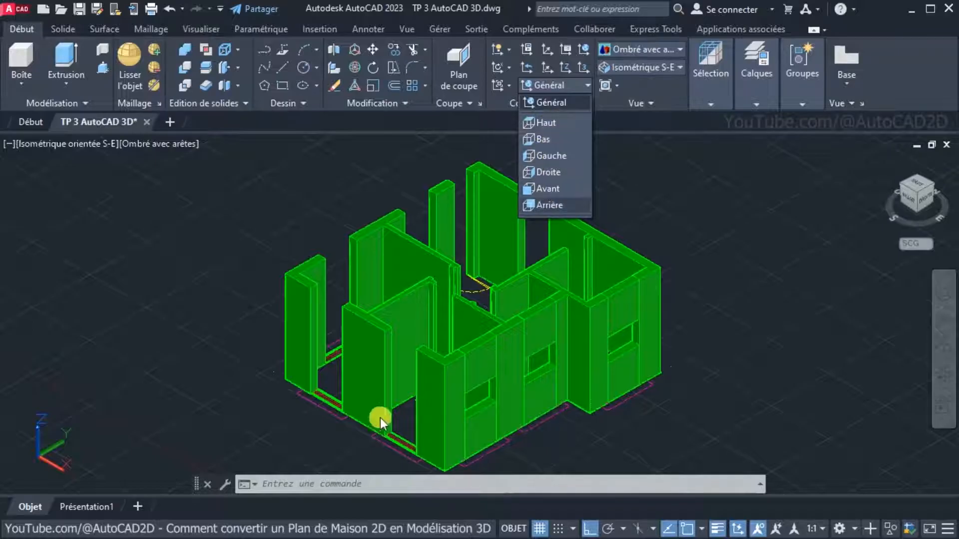
click(547, 188)
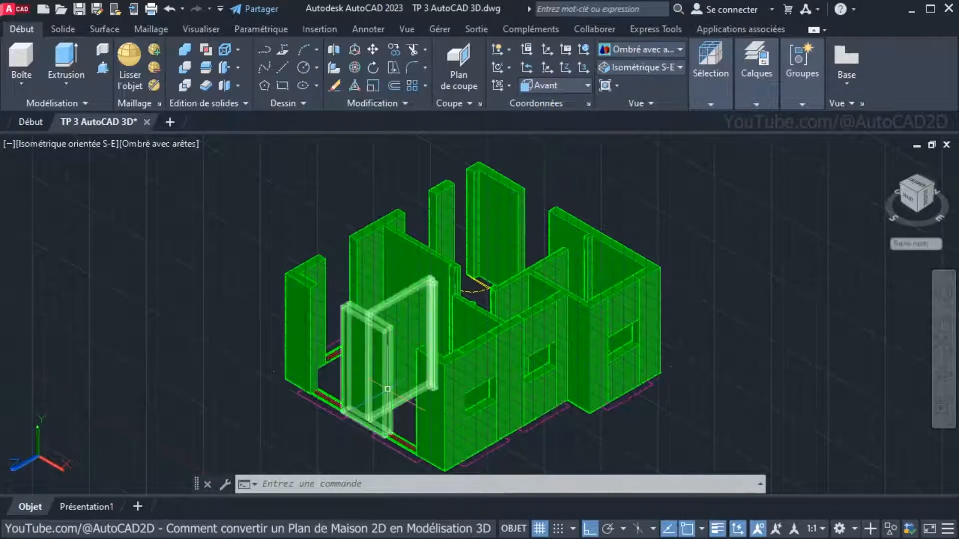
middle_drag(387, 389, 477, 337)
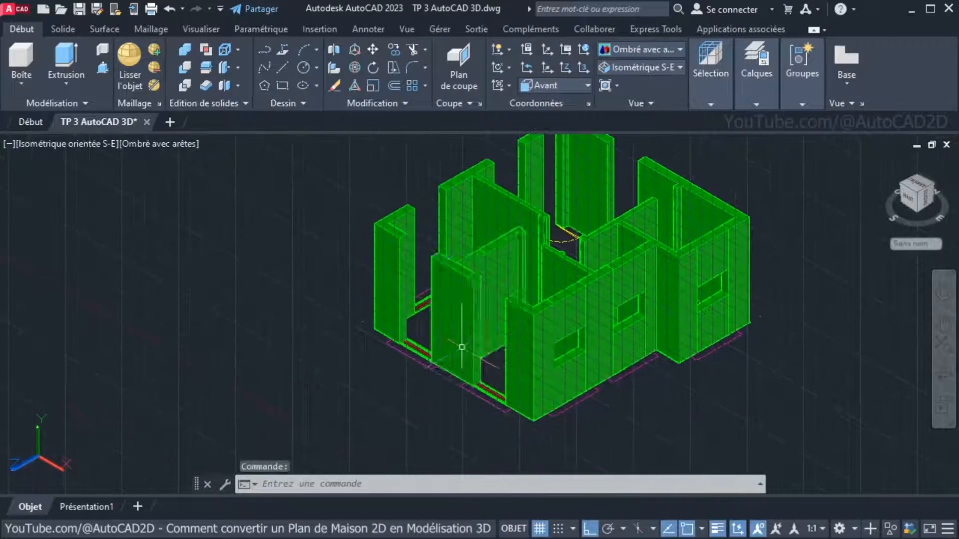
middle_drag(462, 348, 724, 319)
scroll(713, 328, up, 6)
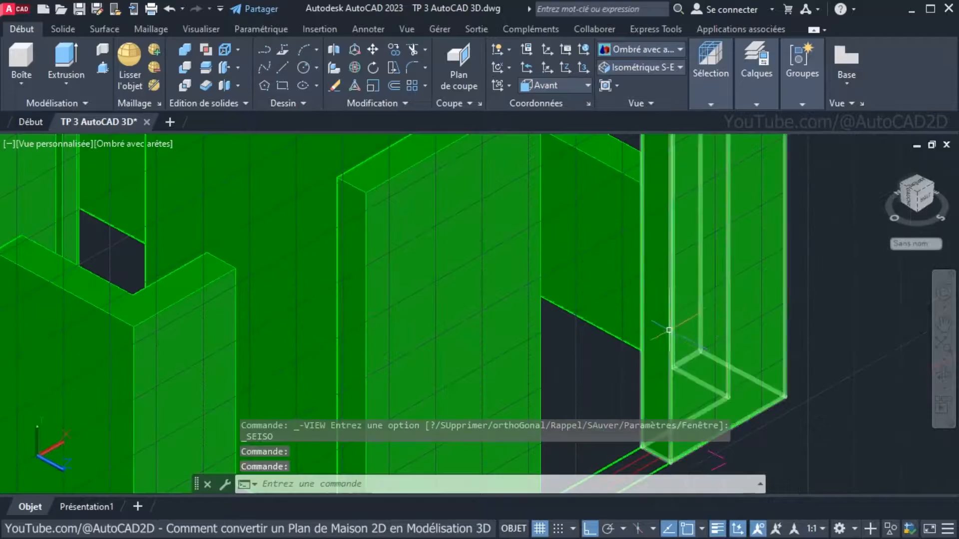
scroll(669, 330, down, 4)
mouse_move(669, 330)
shift+middle_down()
mouse_move(663, 274)
mouse_move(666, 328)
shift+middle_up()
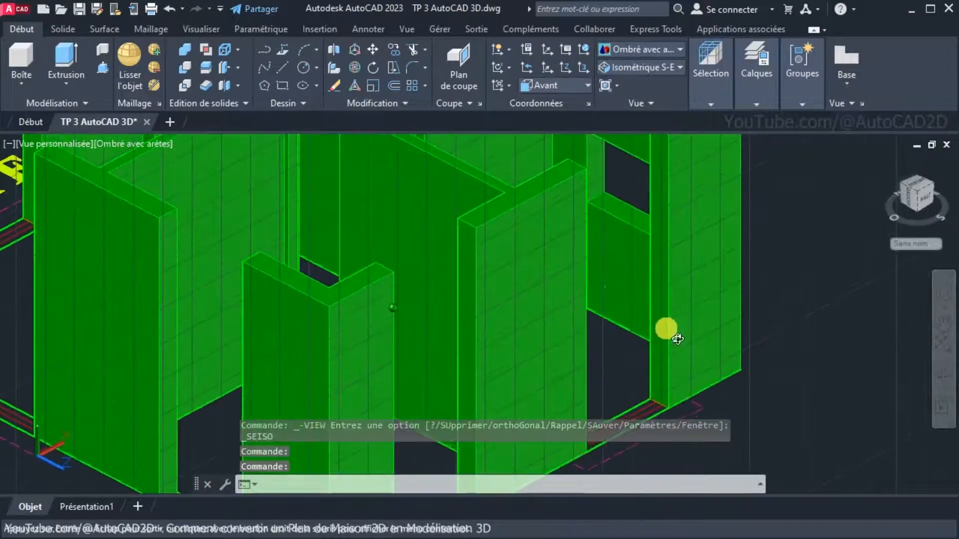
scroll(649, 350, down, 2)
scroll(609, 290, down, 2)
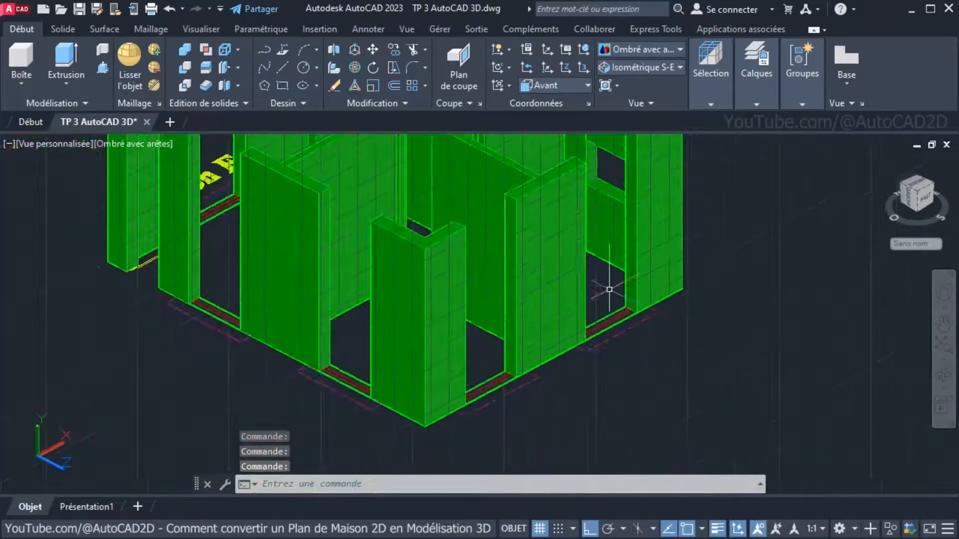
middle_drag(609, 290, 582, 320)
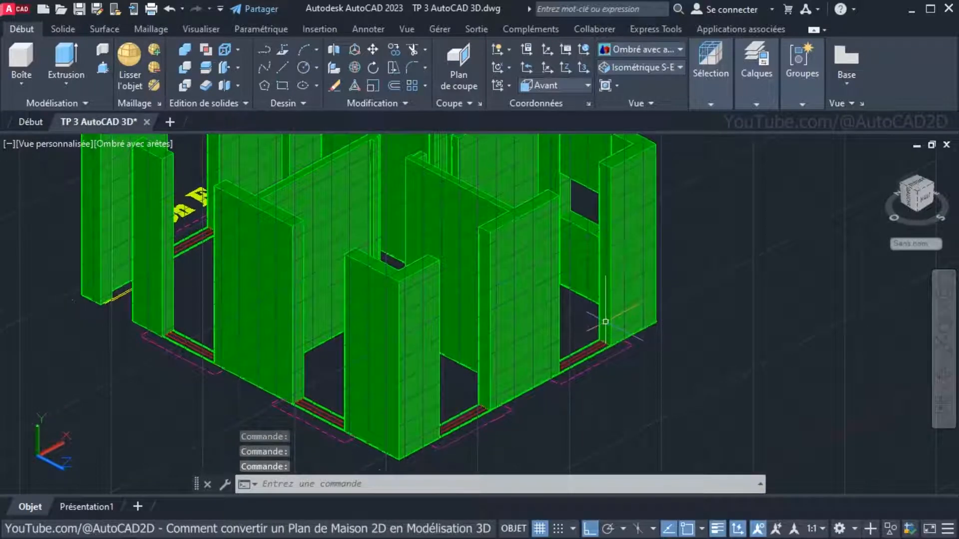
click(22, 58)
scroll(604, 348, up, 4)
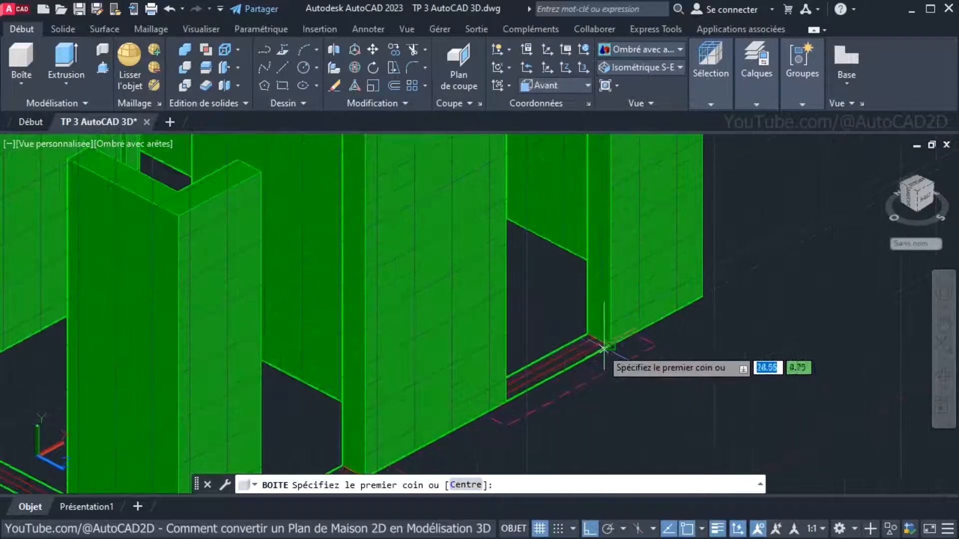
click(605, 347)
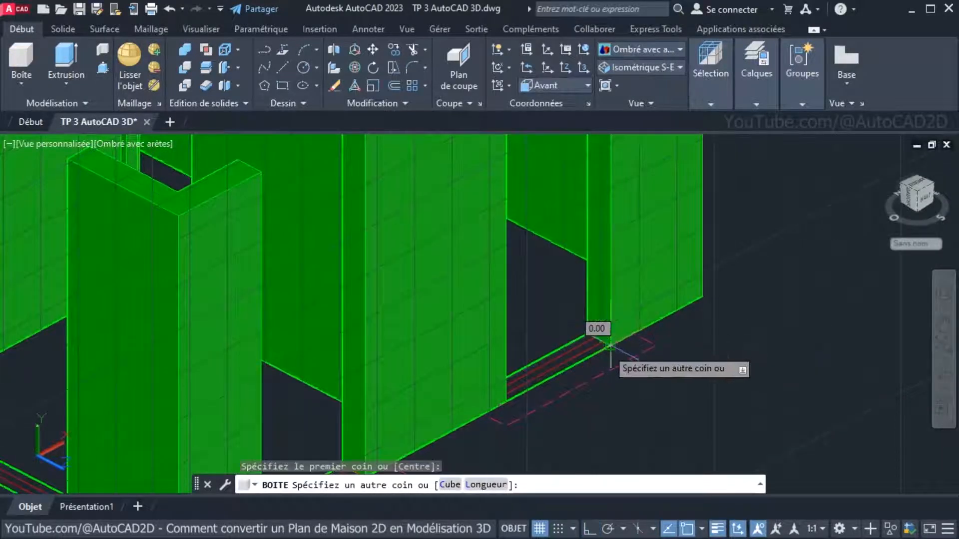
click(609, 346)
key(Escape)
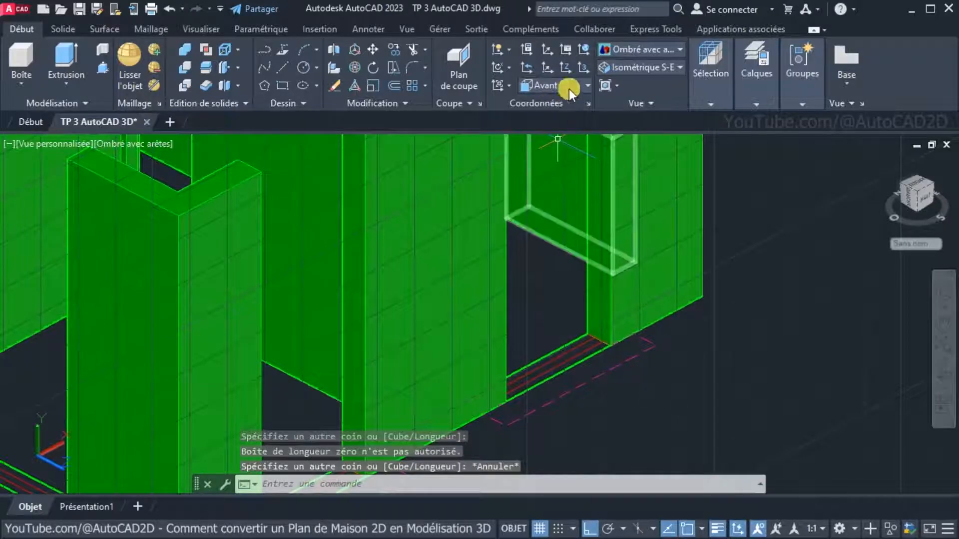
Set the coordinate system to Haut and display the model in the Isométrique S-E view
click(585, 87)
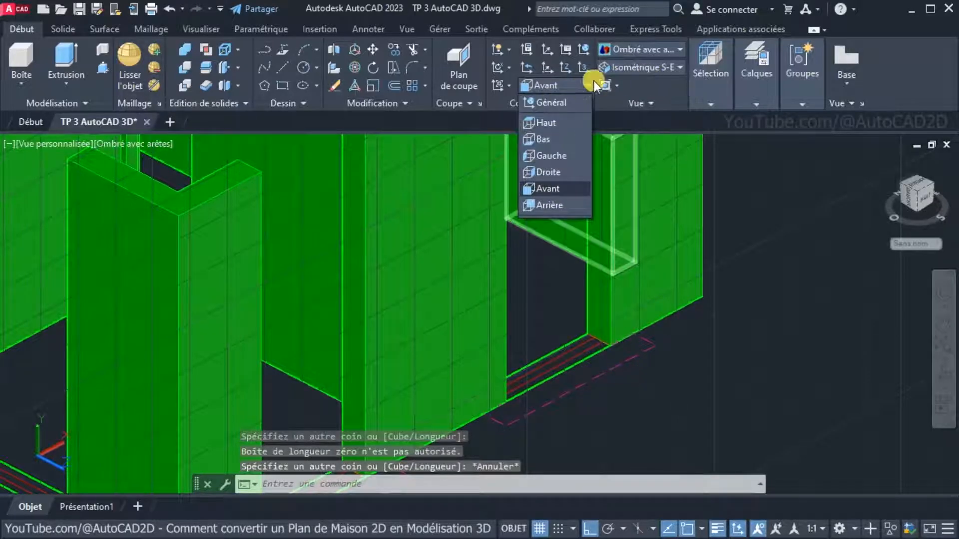
click(549, 157)
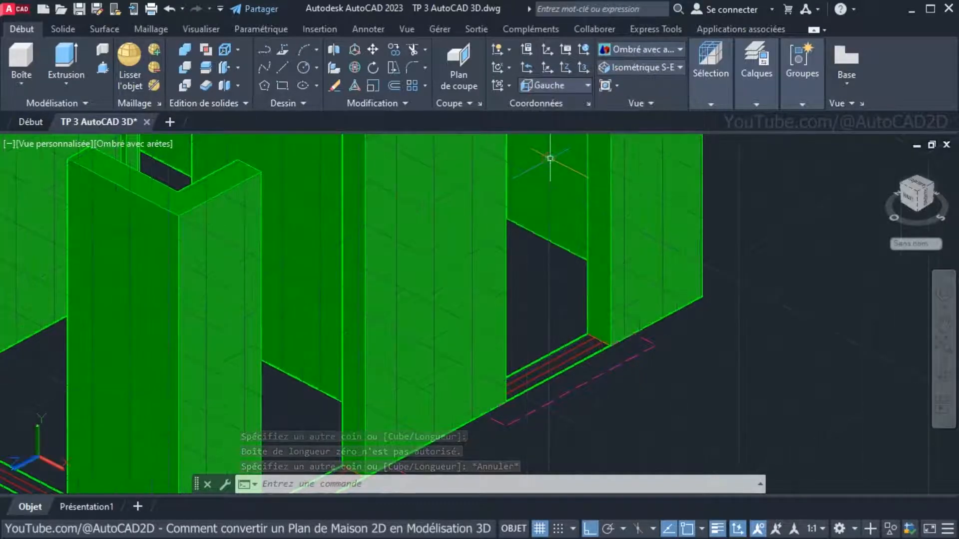
click(567, 83)
click(555, 121)
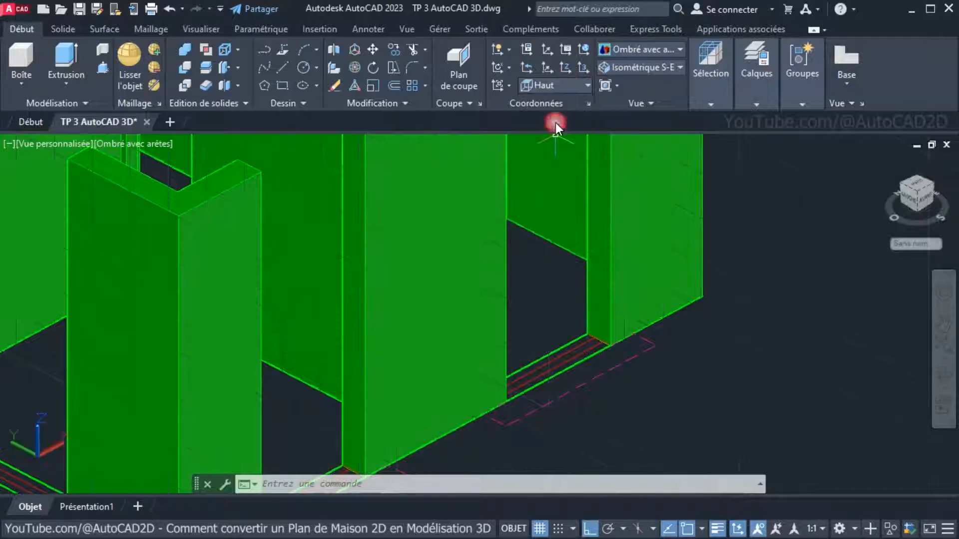
scroll(680, 353, down, 5)
click(658, 65)
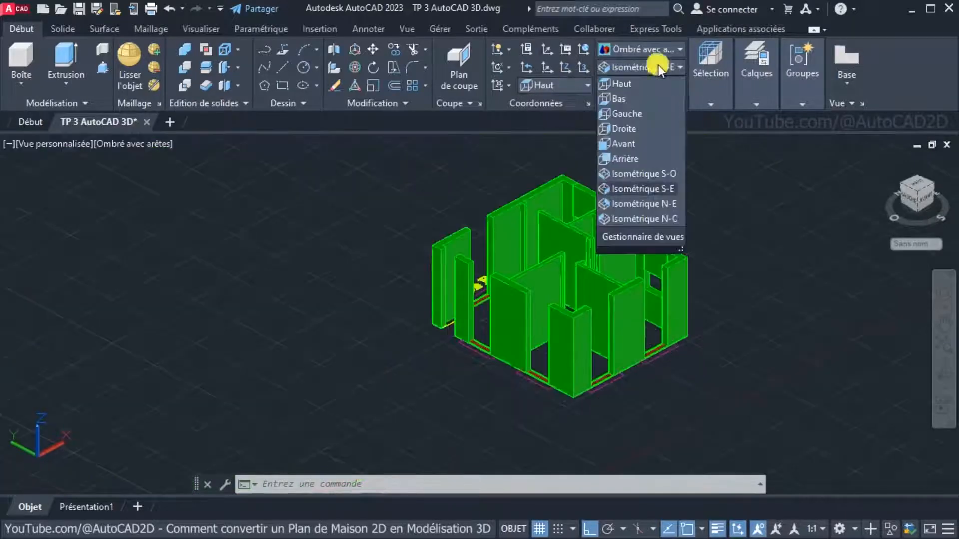
click(664, 204)
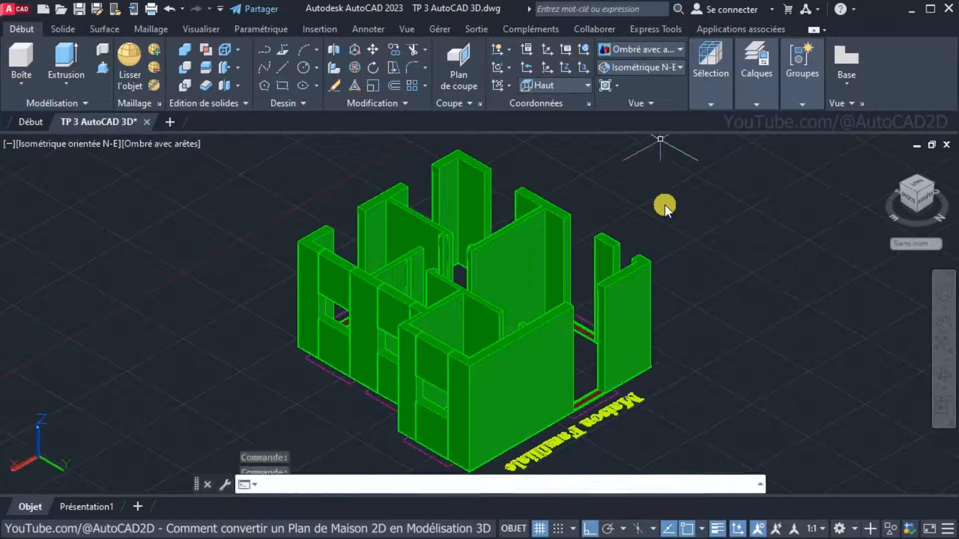
click(653, 66)
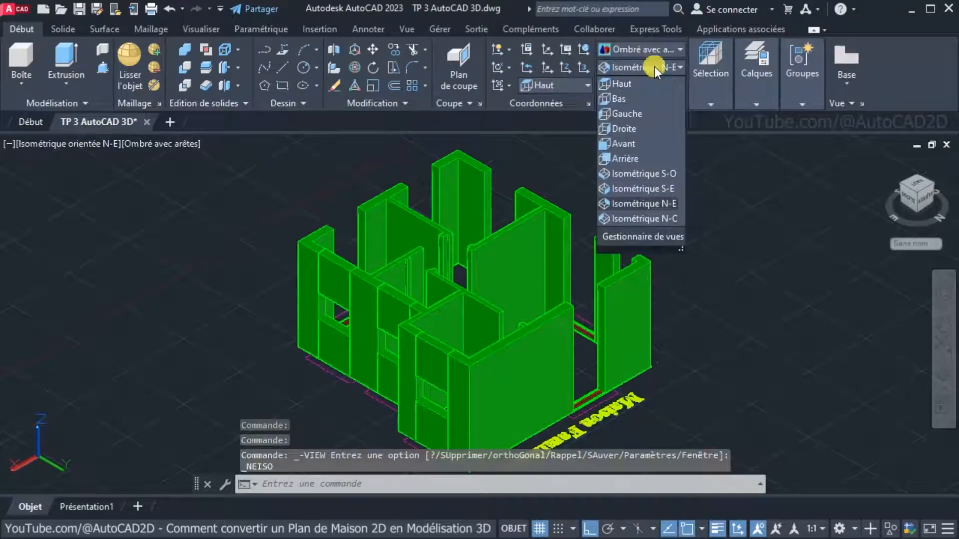
click(658, 186)
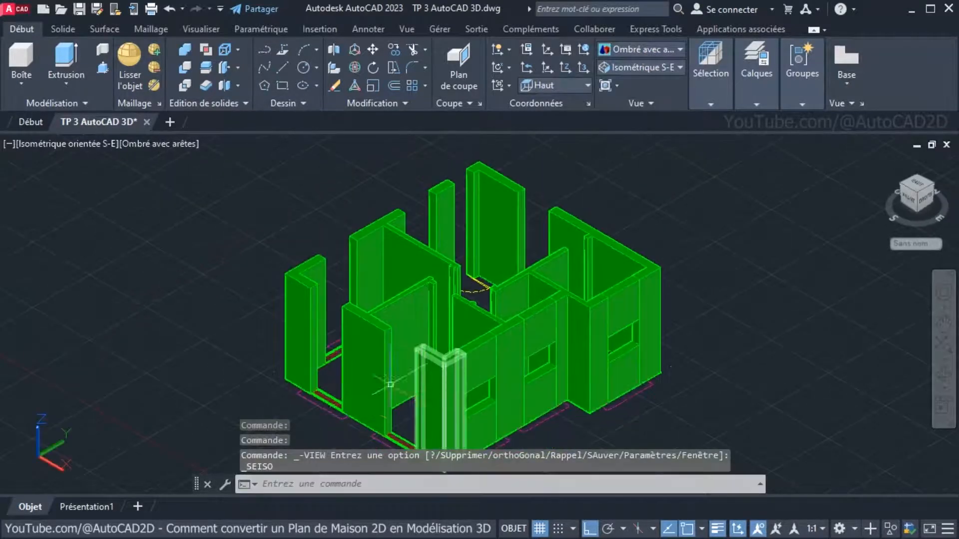
Copy the top edge of the wall end beside the open corner window 1.5 straight down, then exit solid editing
middle_drag(347, 398, 399, 339)
scroll(429, 321, up, 2)
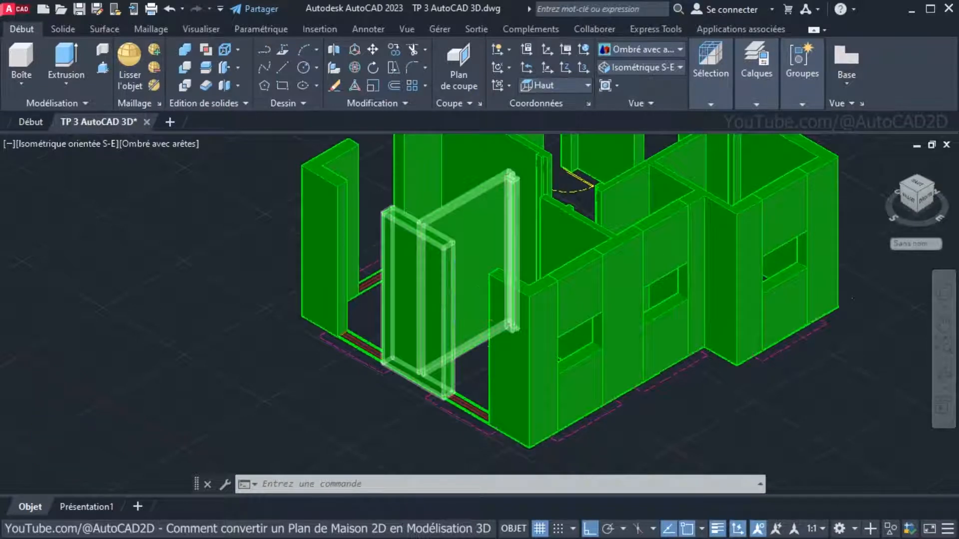
scroll(457, 300, up, 4)
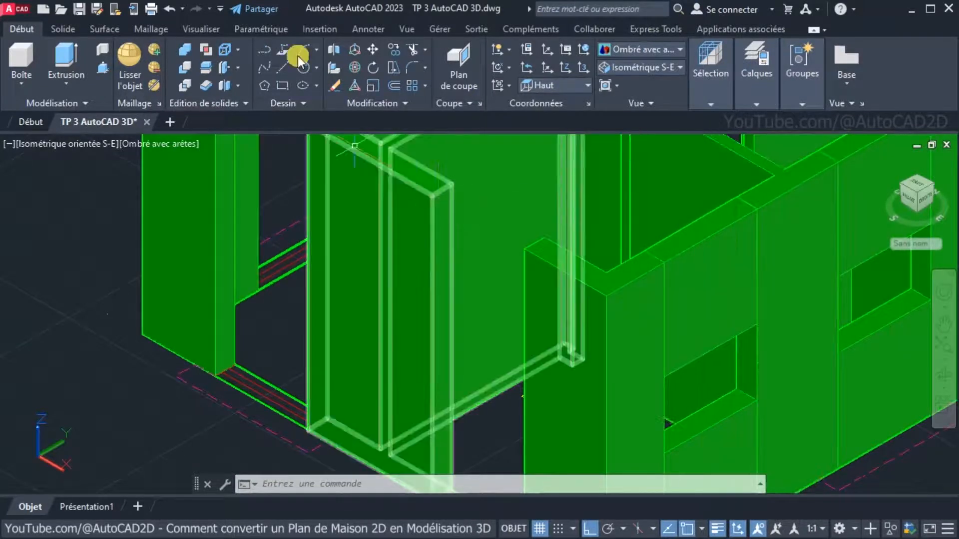
click(239, 50)
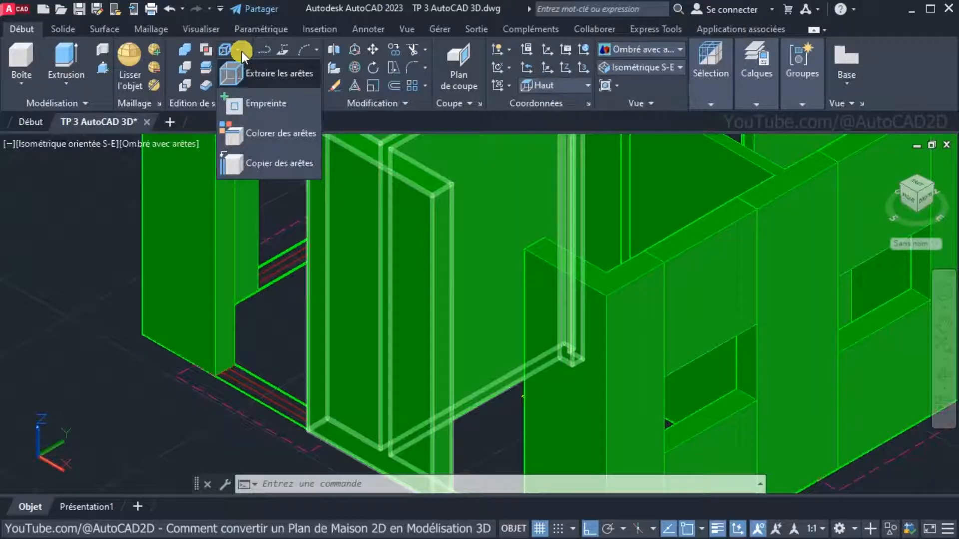
click(268, 166)
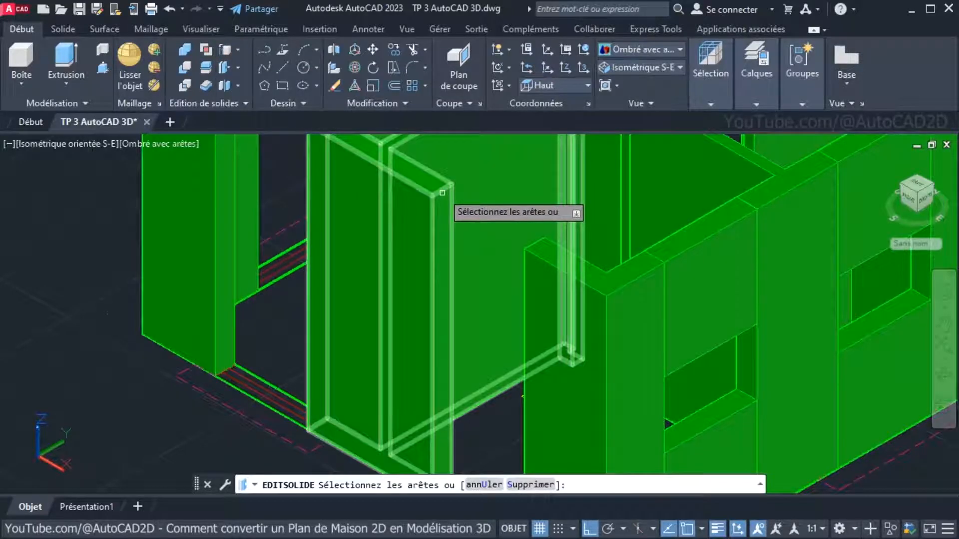
click(441, 192)
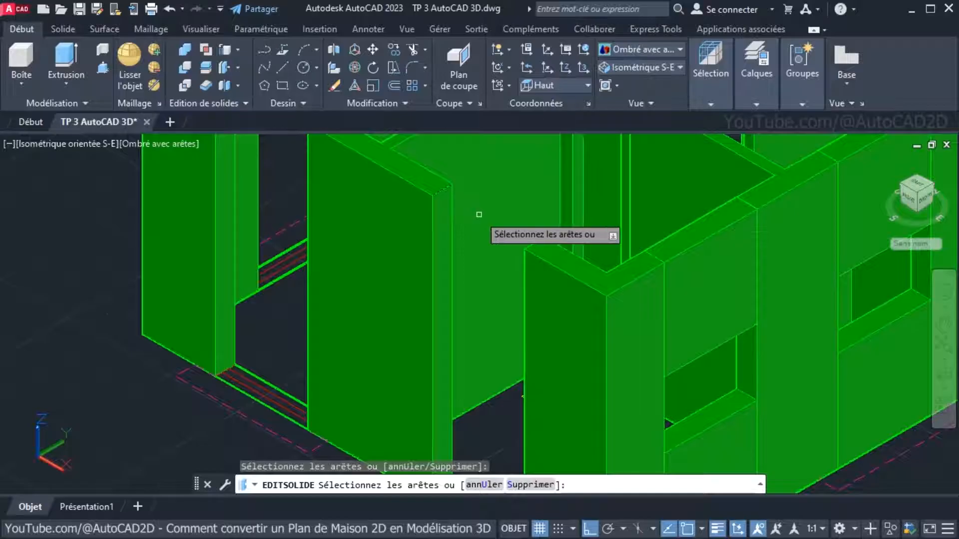
right_click(478, 215)
click(505, 220)
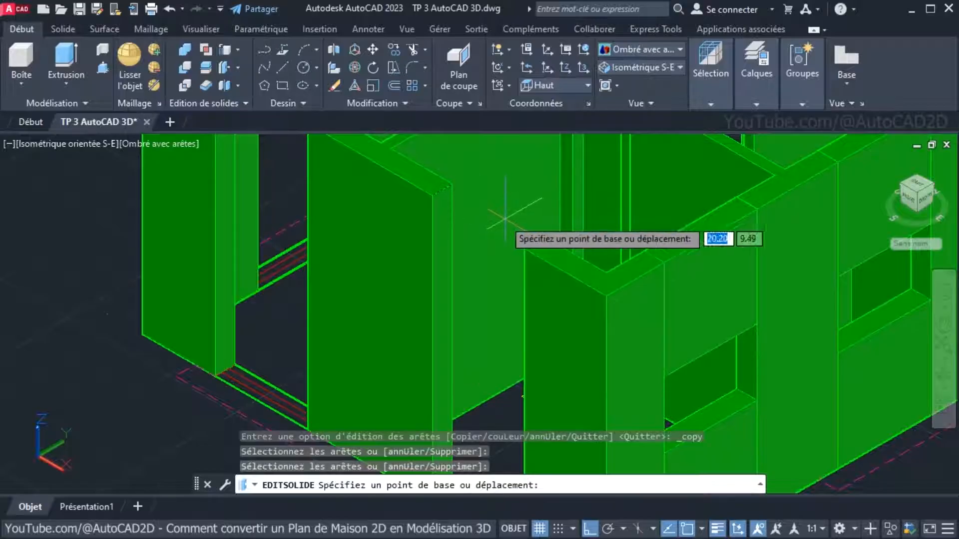
click(478, 191)
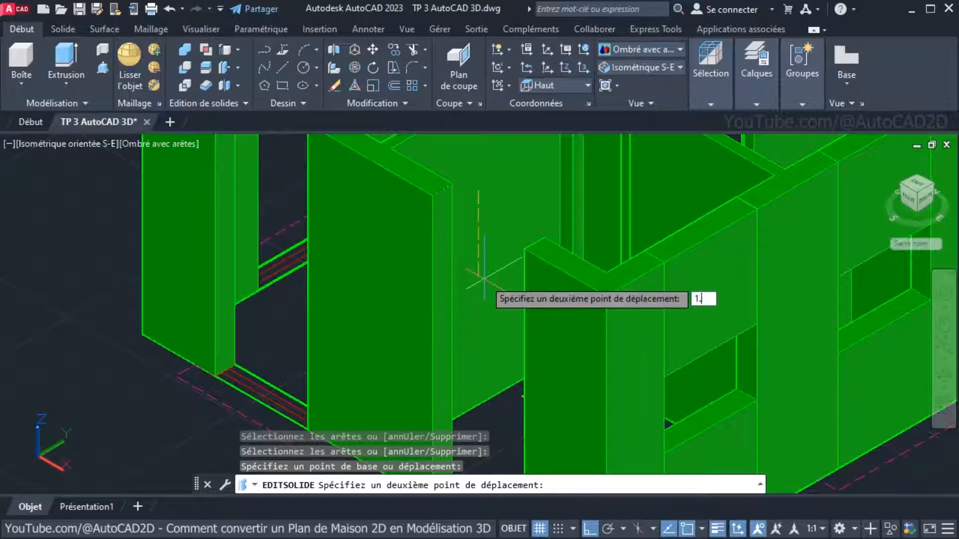
text(1.5)
key(Return)
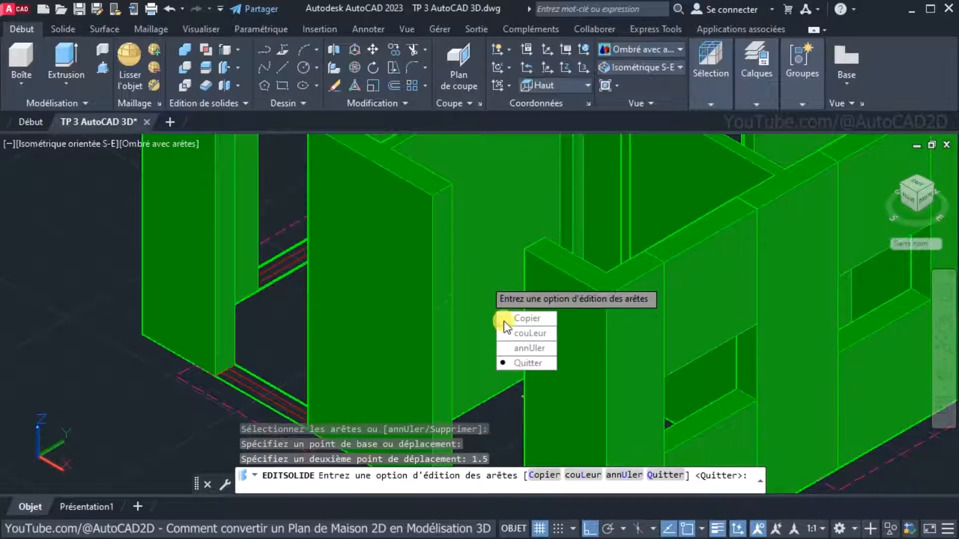
click(528, 363)
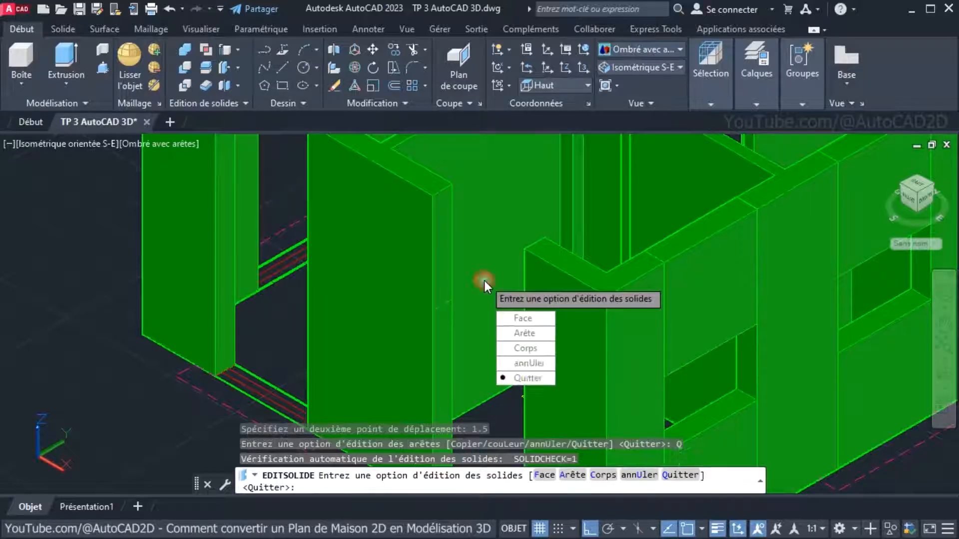
click(533, 381)
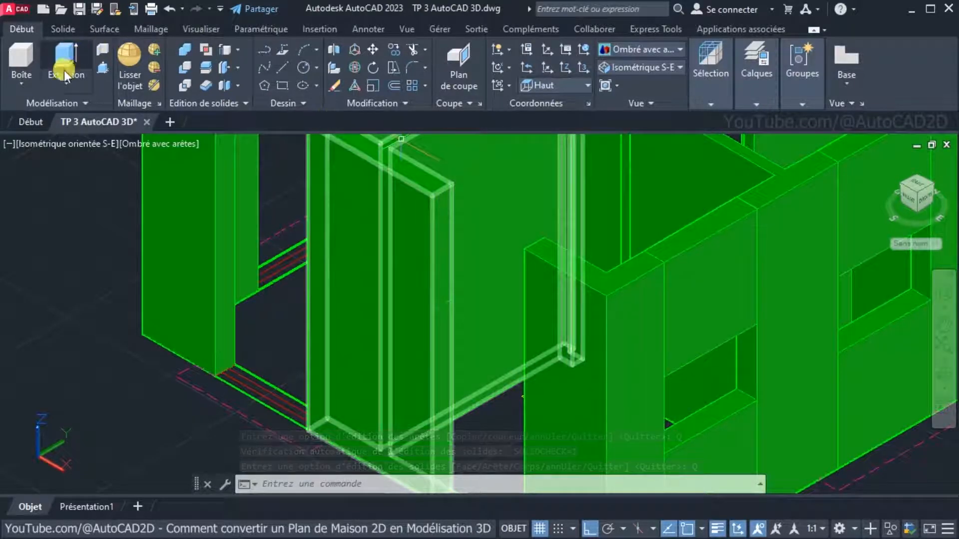
Try to press-pull the wall-end area above the copied edge by 1.5 across the window opening, then undo it
click(102, 67)
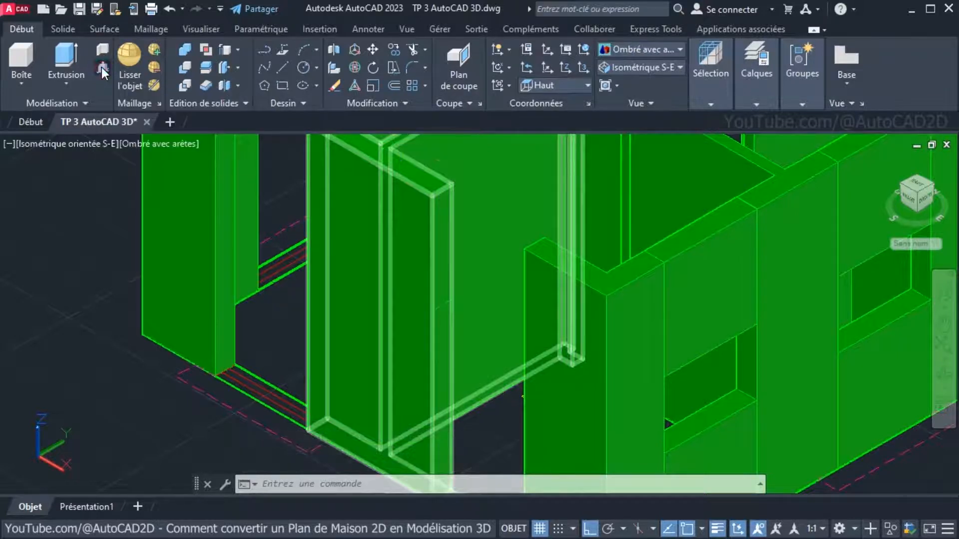
click(446, 245)
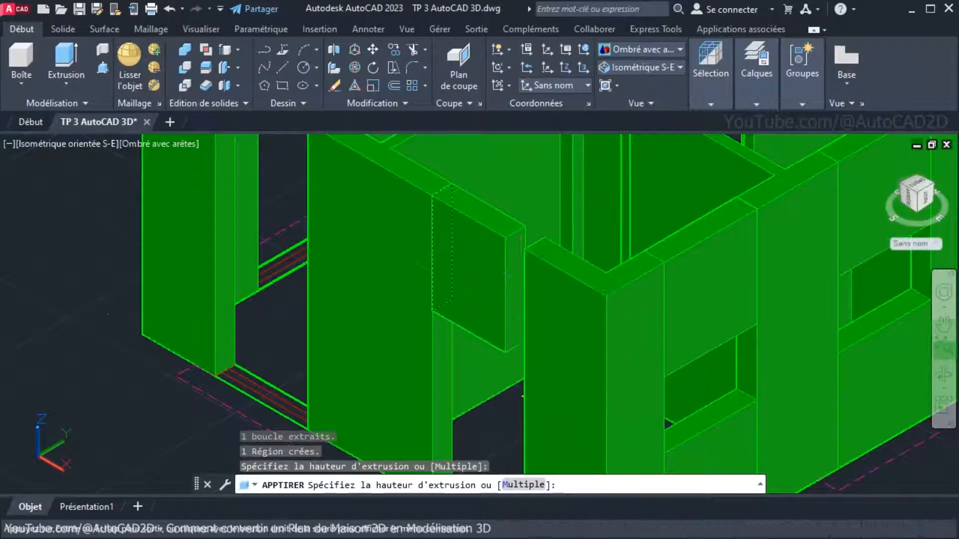
middle_drag(514, 280, 523, 279)
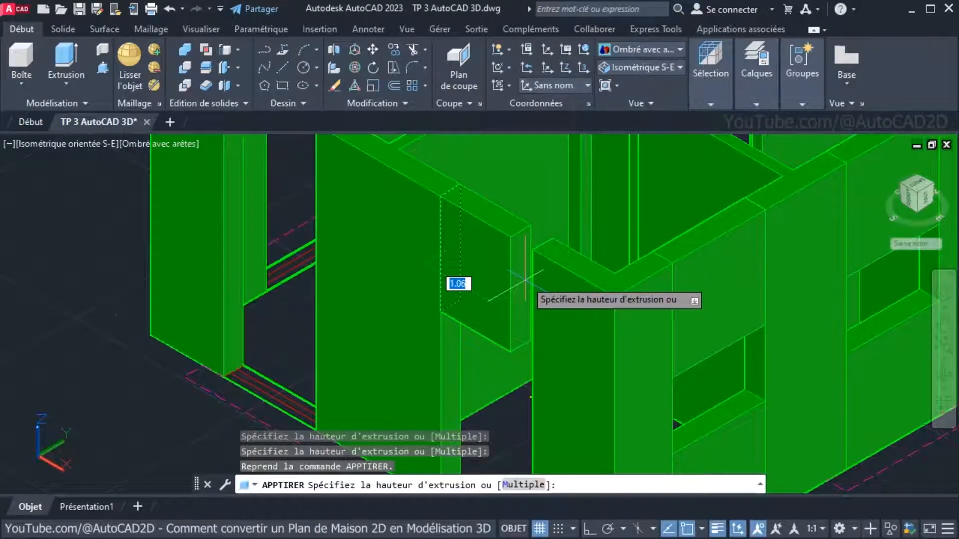
key(Return)
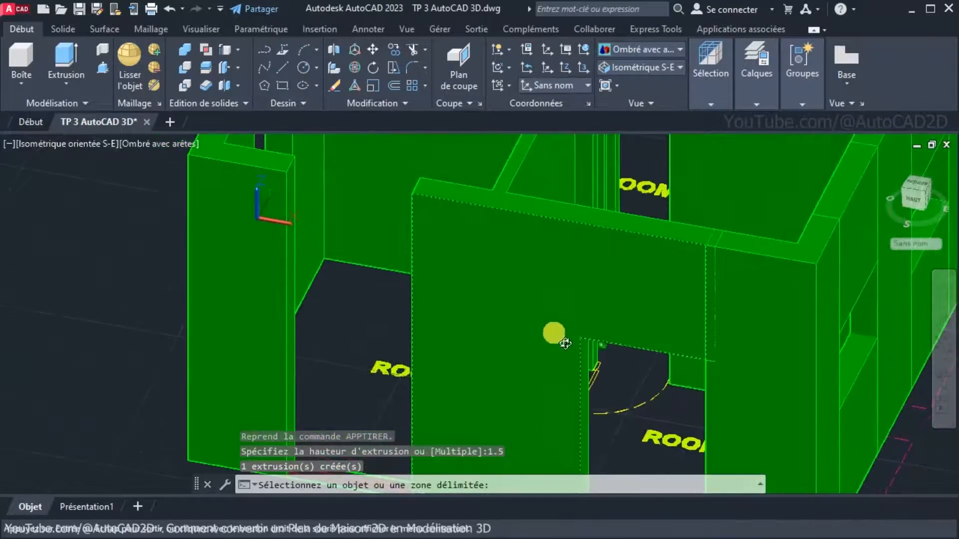
mouse_move(564, 343)
shift+middle_down()
mouse_move(589, 344)
mouse_move(587, 323)
mouse_move(579, 355)
shift+middle_up()
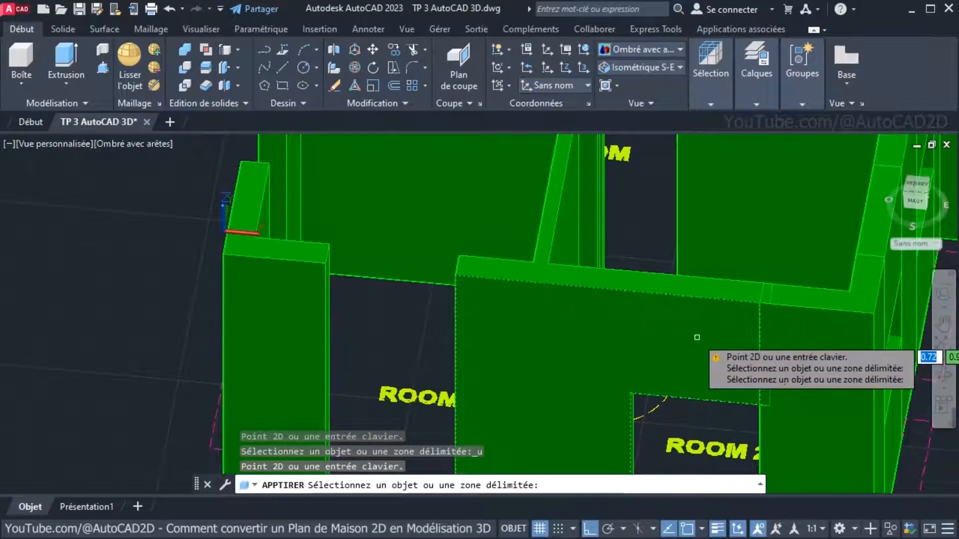
key(ctrl+z)
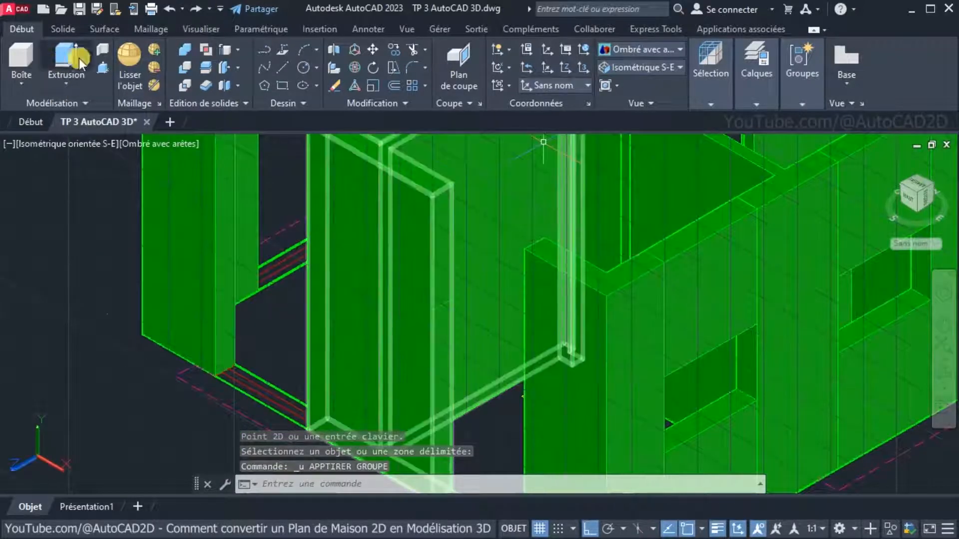
Press-pull the wall-end area above the copied edge across the window opening up to the corner wall
click(103, 68)
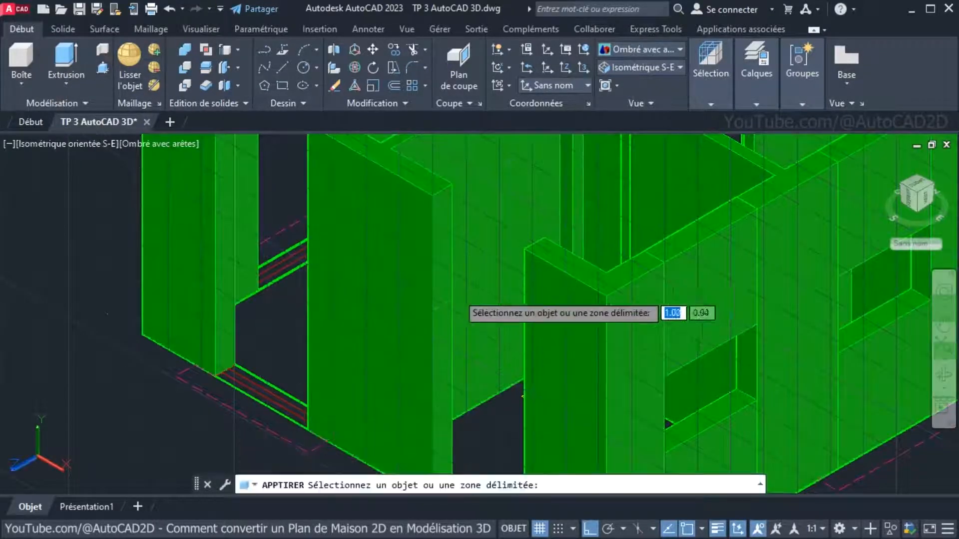
click(445, 279)
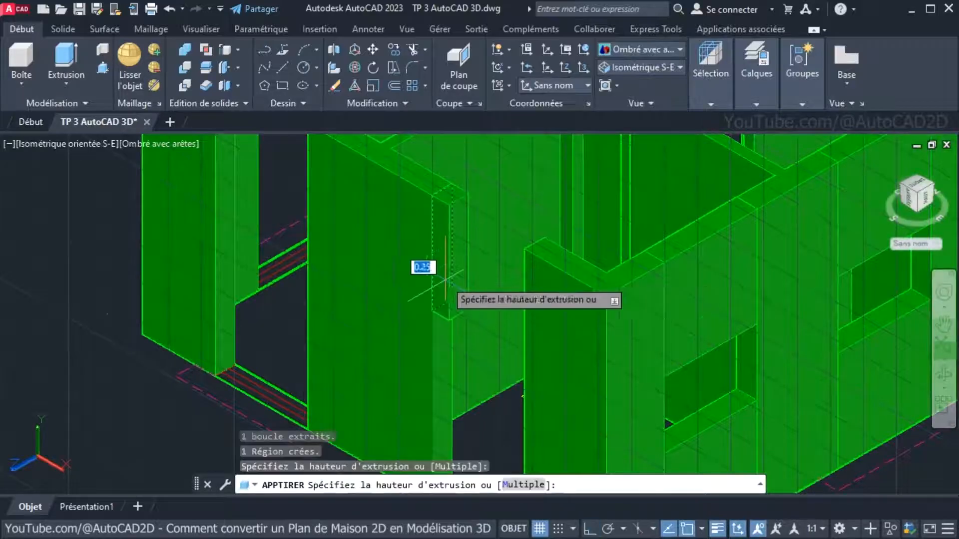
click(524, 306)
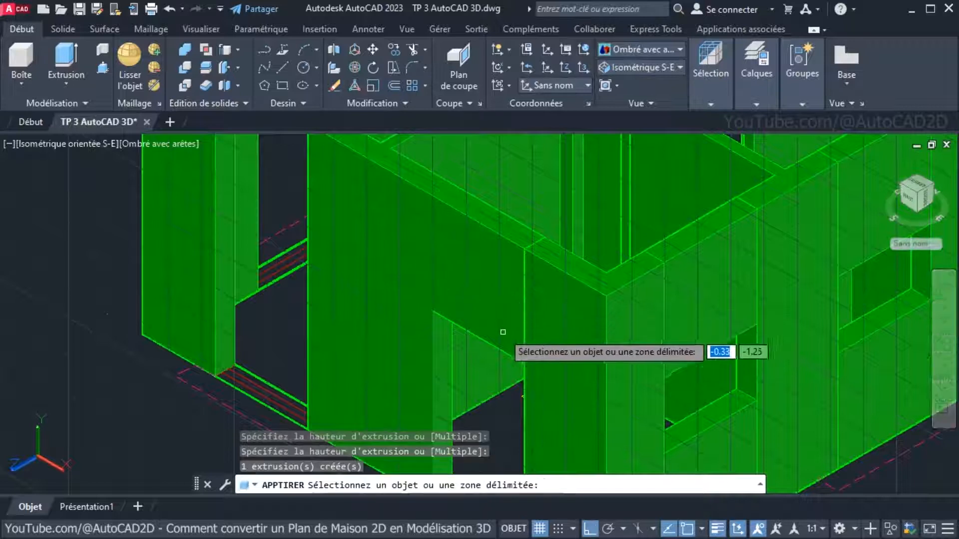
Set the coordinate system to Général and orient the view towards the walls with the remaining empty window openings
middle_drag(528, 333, 557, 274)
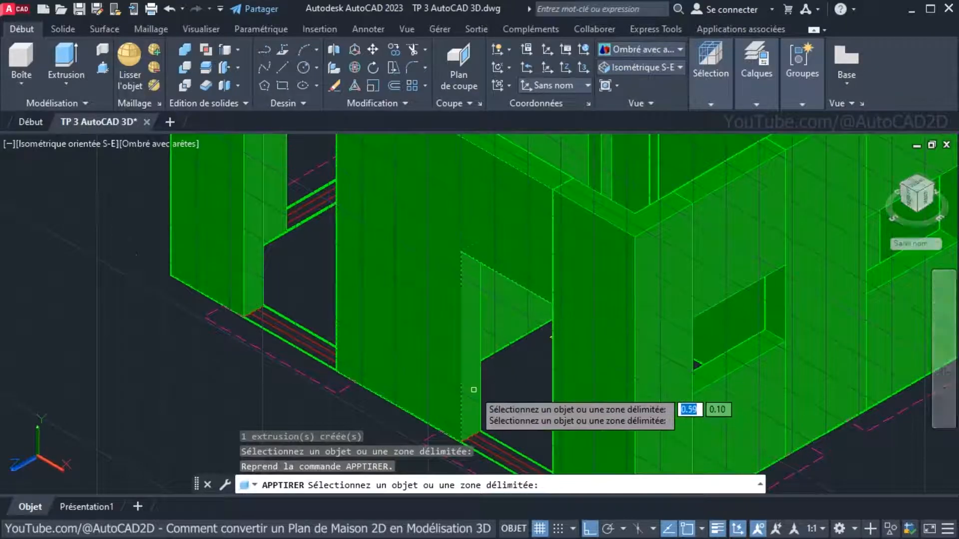
middle_drag(489, 424, 485, 355)
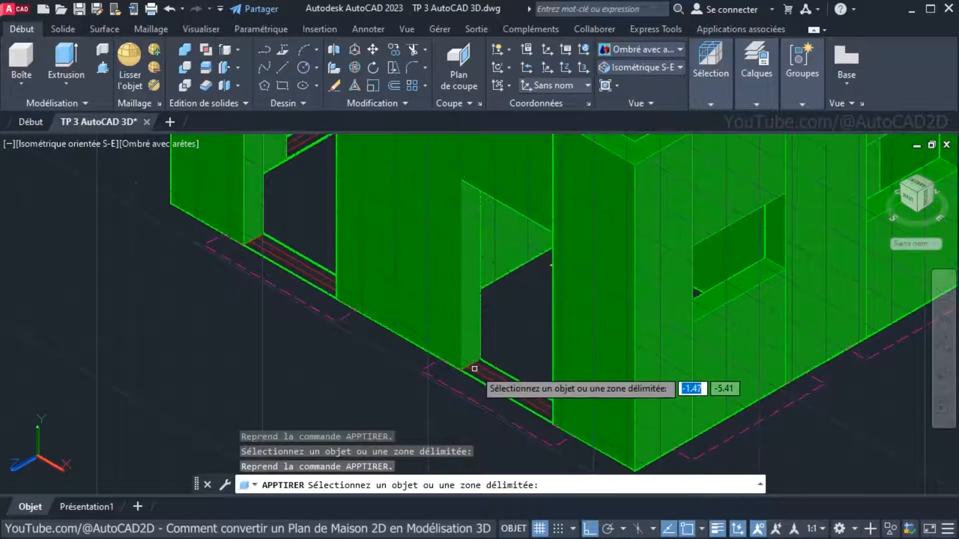
scroll(475, 369, up, 2)
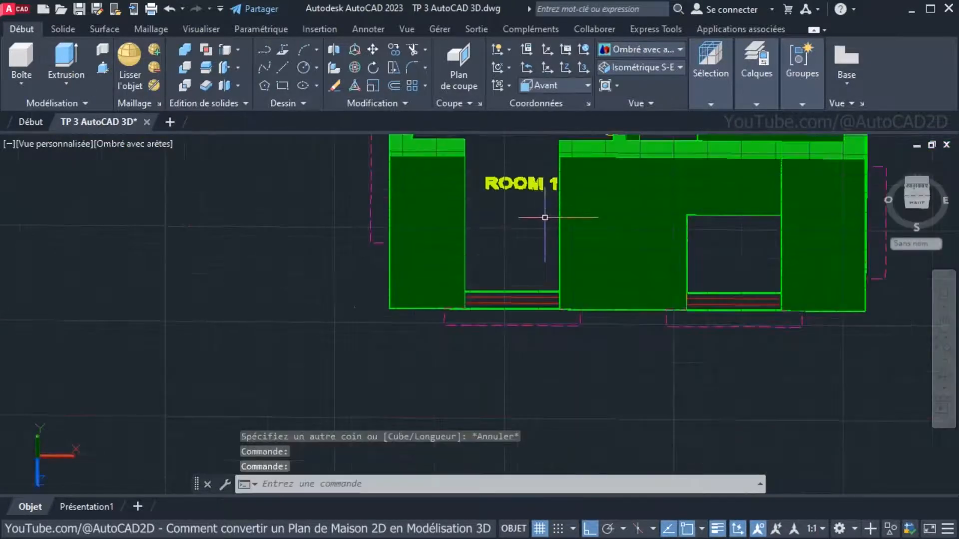
shift+middle_drag(605, 214, 519, 235)
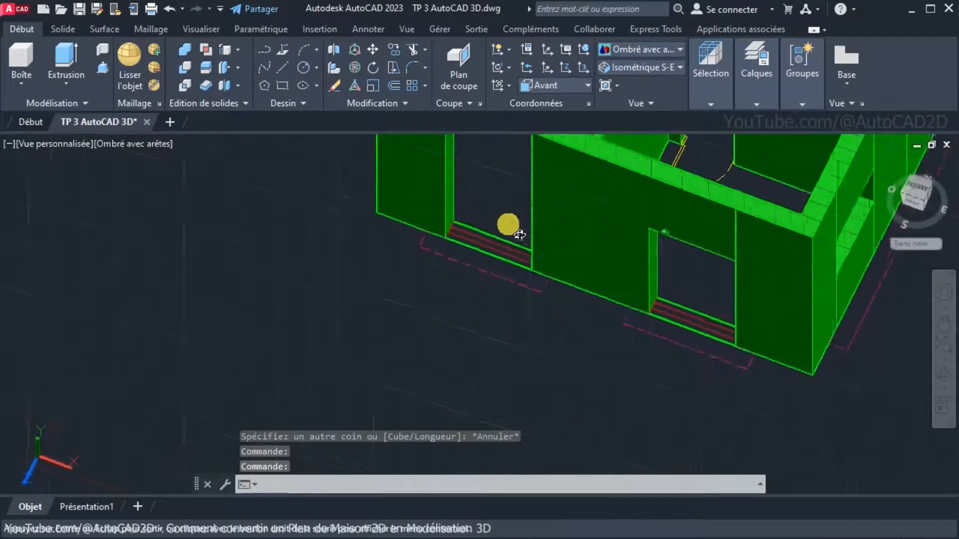
click(569, 215)
click(588, 84)
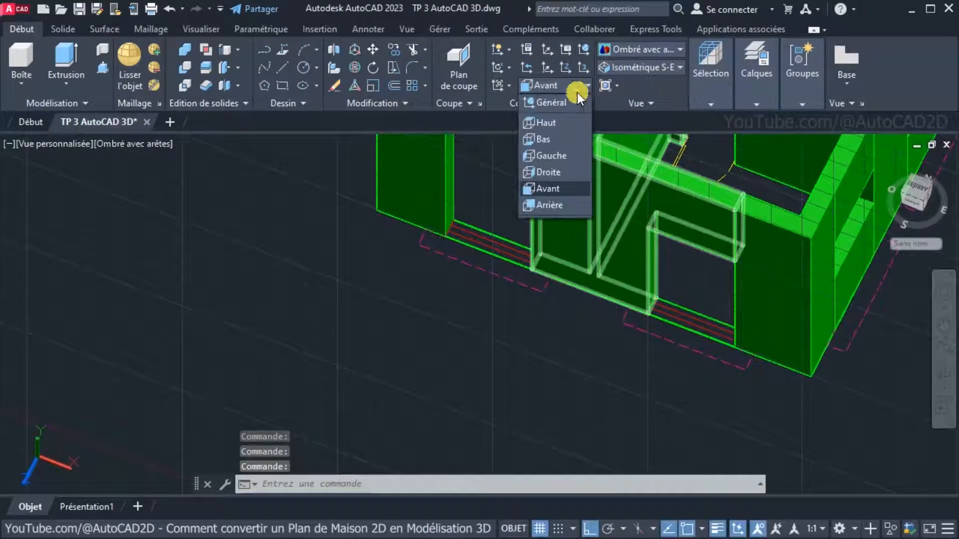
click(567, 101)
shift+middle_drag(609, 229, 360, 179)
scroll(356, 187, up, 3)
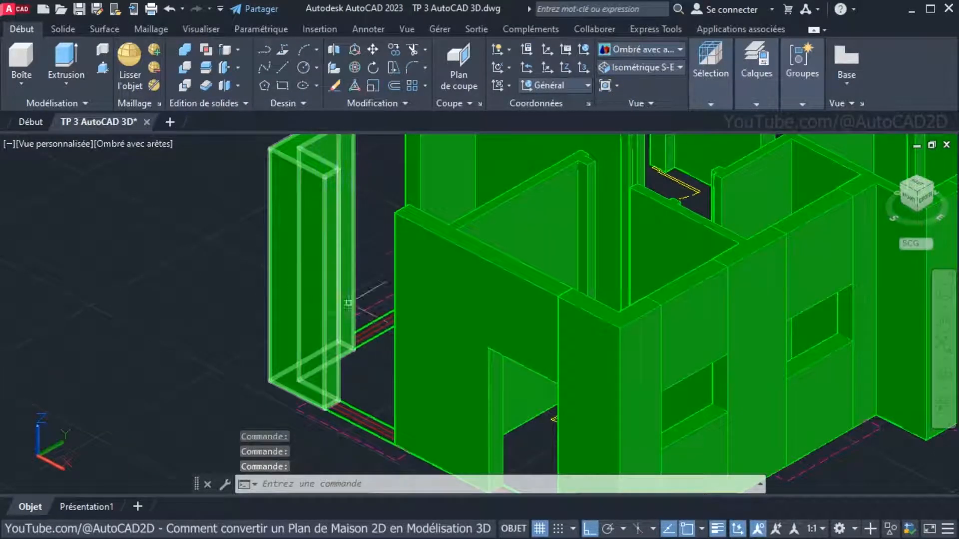
Copy the top edge of the L-shaped corner wall's end beside the front window opening 1 straight down, and exit solid editing
click(236, 50)
click(260, 165)
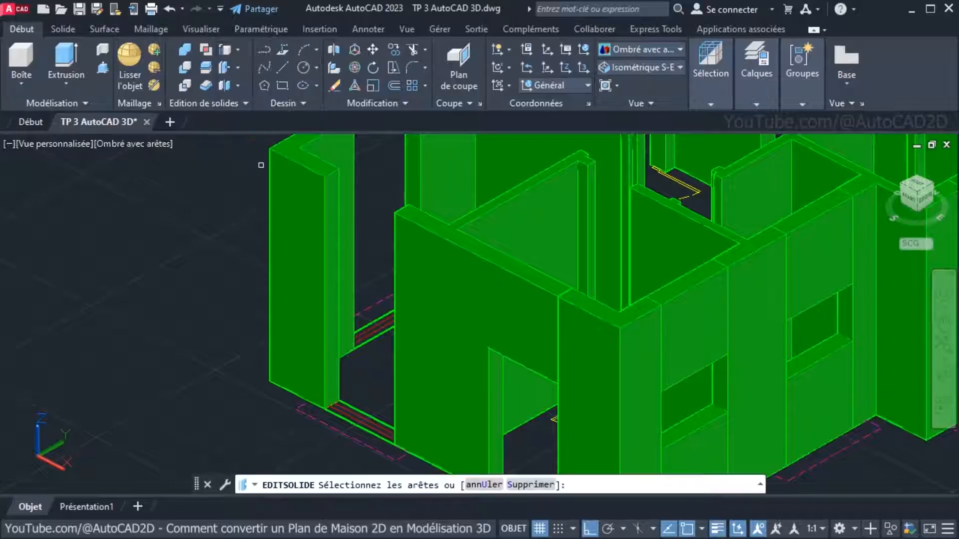
scroll(328, 176, up, 2)
scroll(328, 176, up, 2)
click(334, 172)
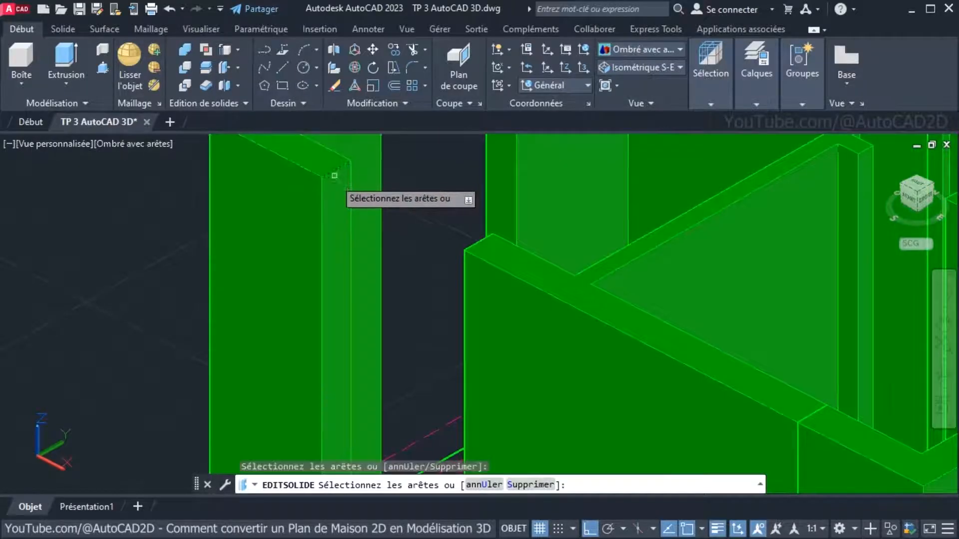
right_click(338, 209)
click(352, 216)
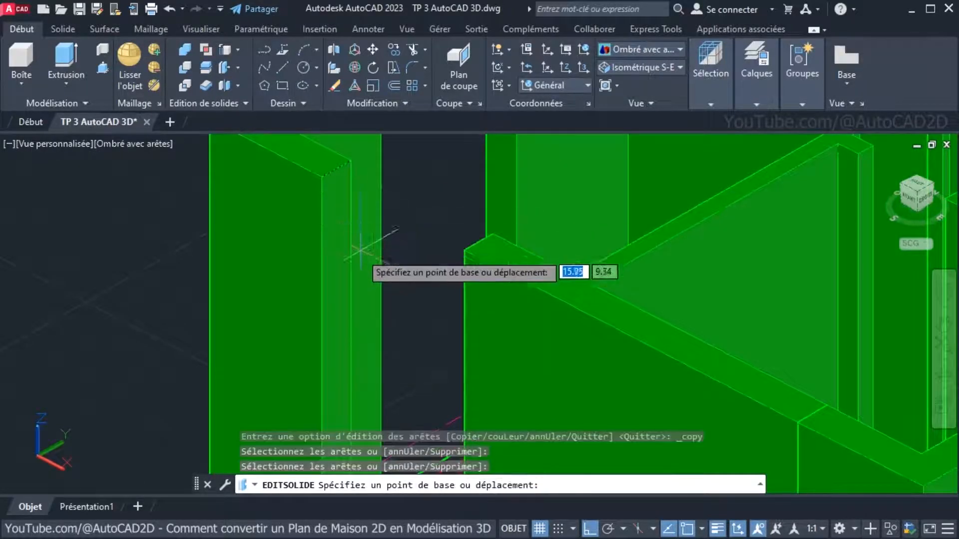
click(368, 192)
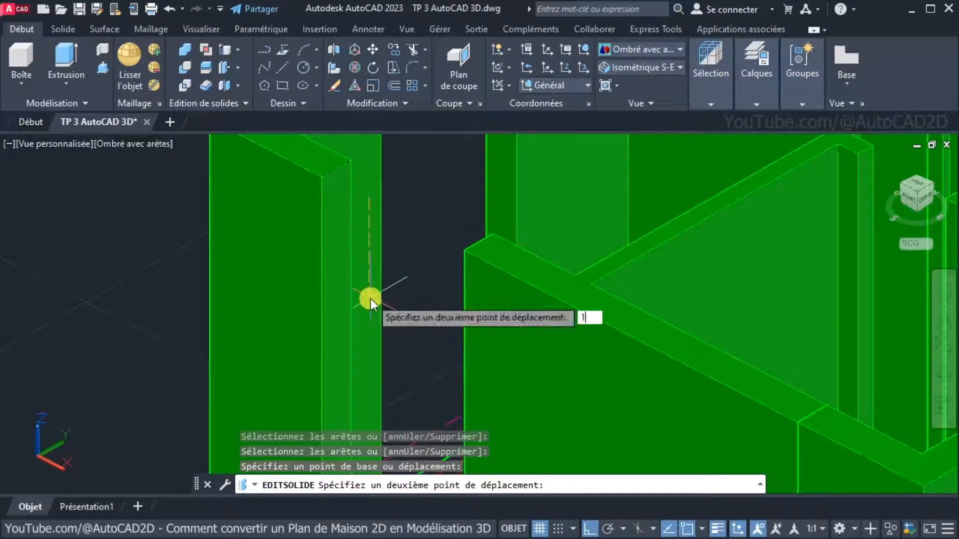
text(1)
key(Return)
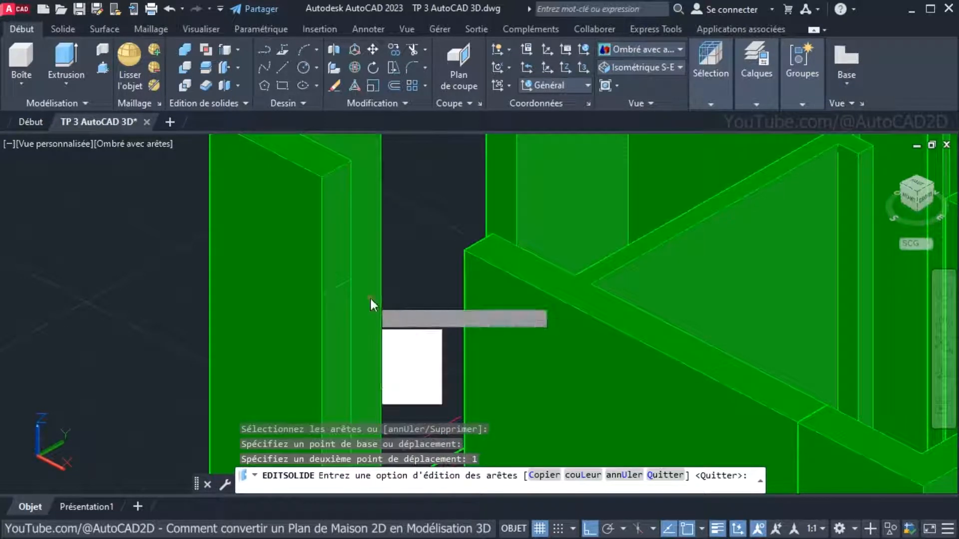
key(Return)
key(Return)
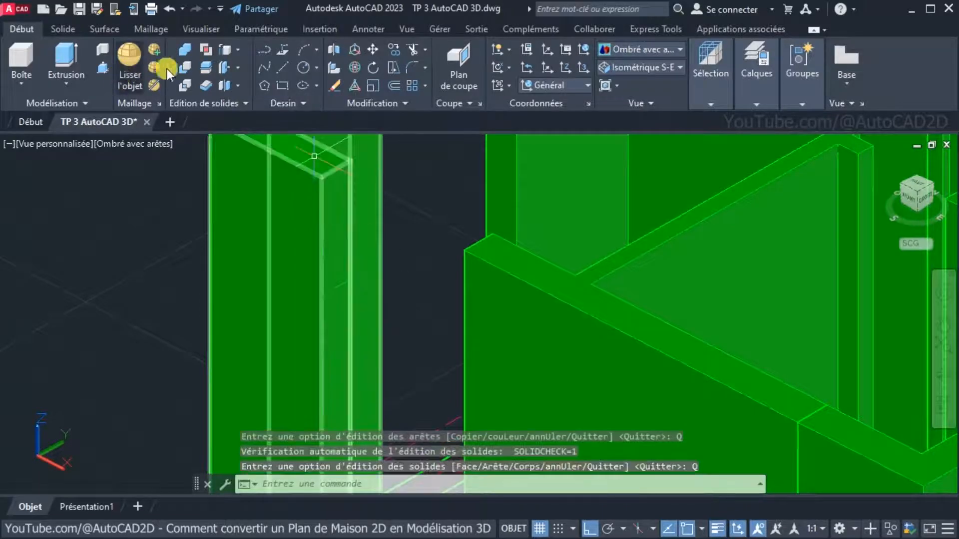
Press-pull the wall-end area above the copied edge across the front window opening up to the facing wall
click(100, 61)
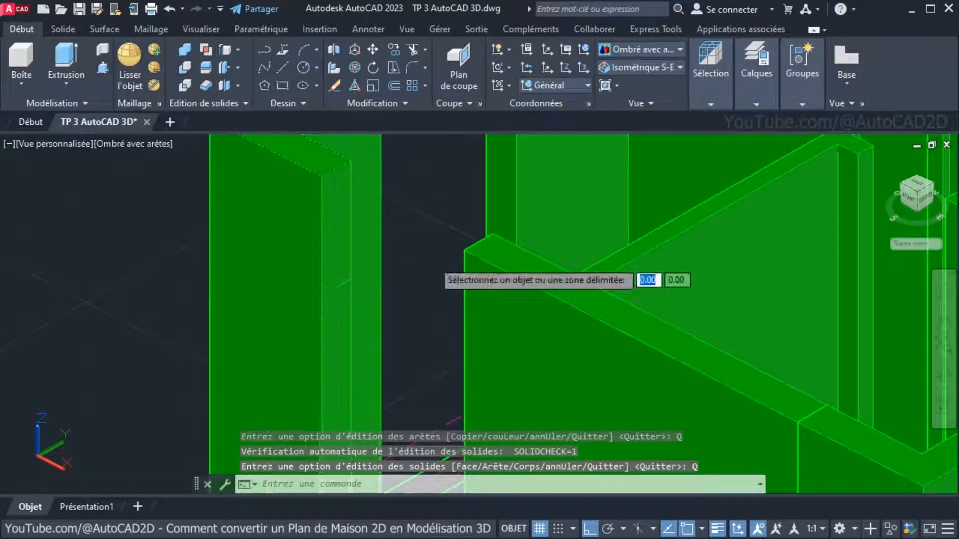
click(336, 227)
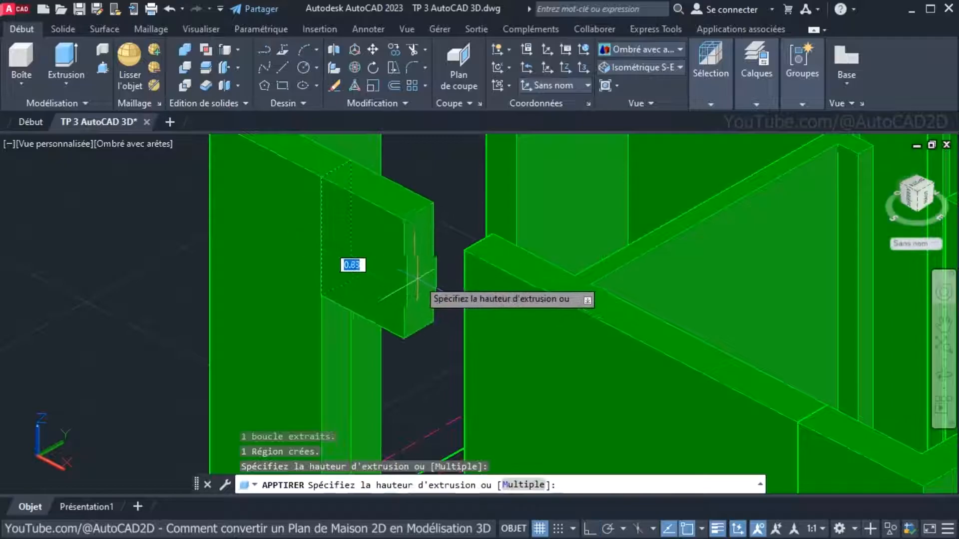
click(464, 310)
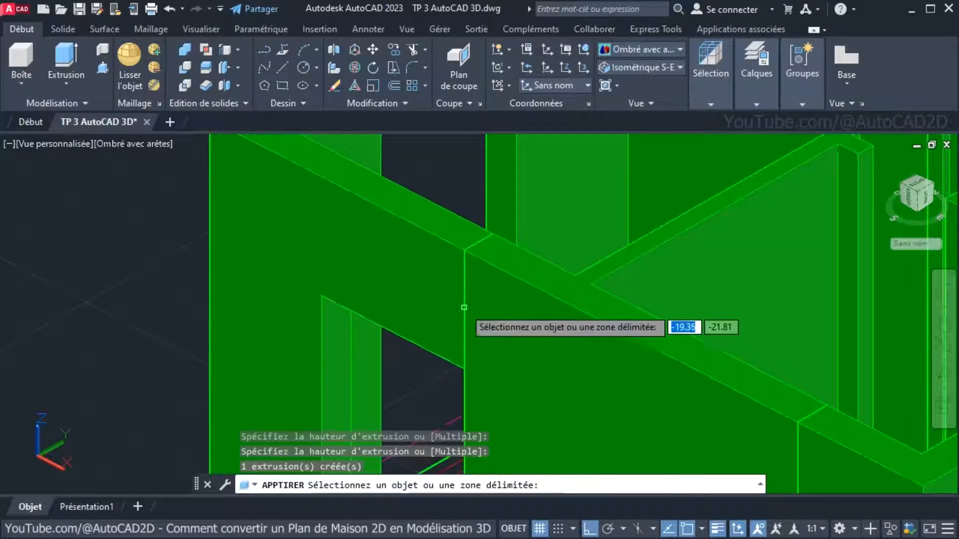
Press-pull the underside of the new block above the corner-side front window downward by 0.5
scroll(529, 280, down, 6)
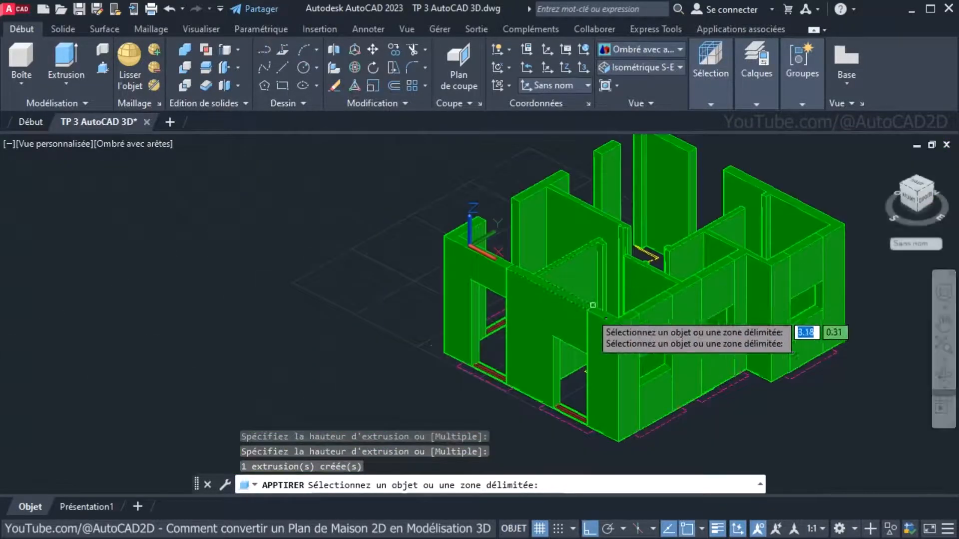
middle_drag(604, 353, 602, 333)
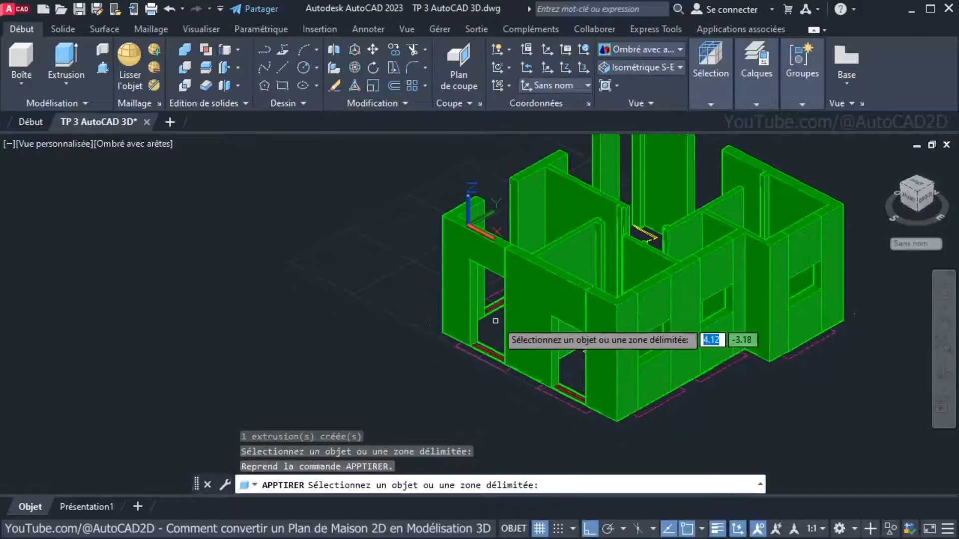
scroll(499, 324, up, 2)
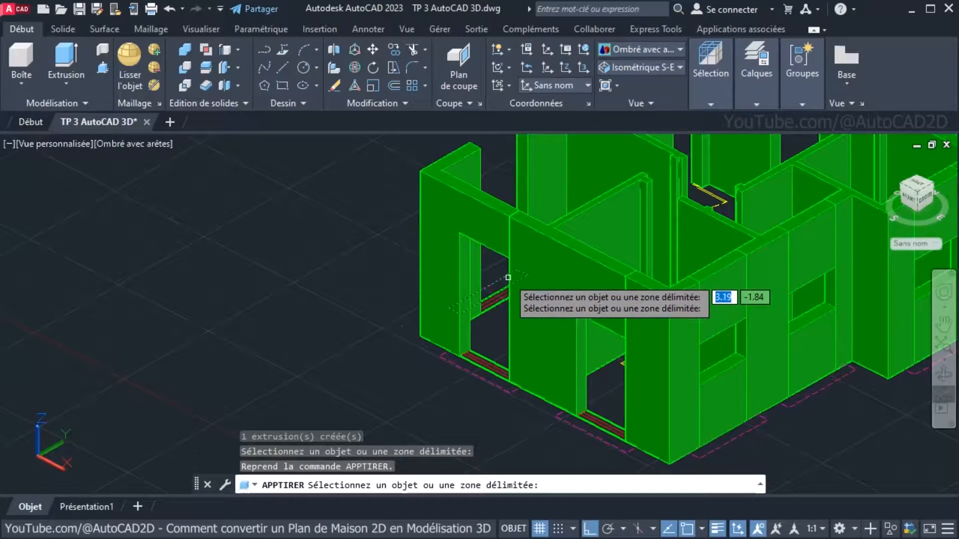
shift+middle_drag(507, 277, 514, 186)
scroll(514, 182, up, 4)
middle_drag(513, 182, 493, 238)
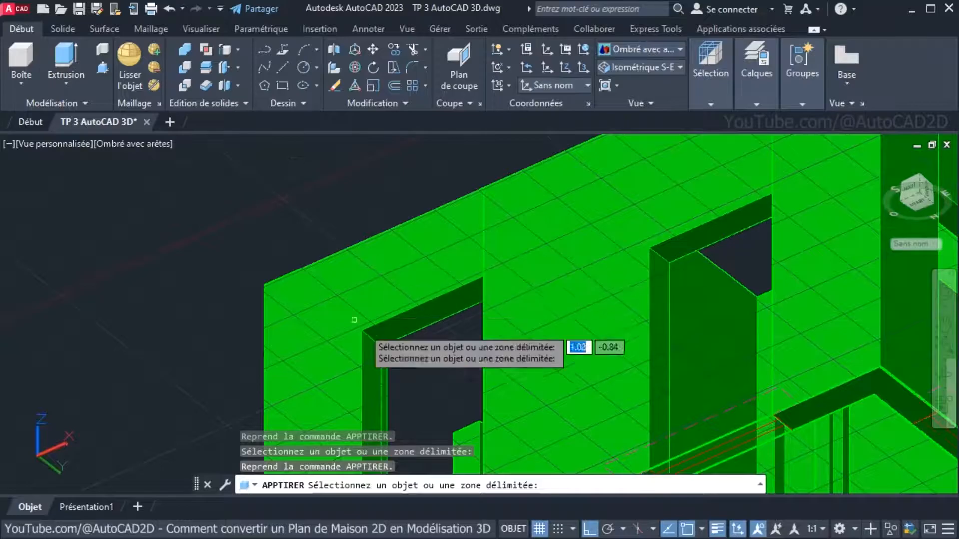
click(103, 65)
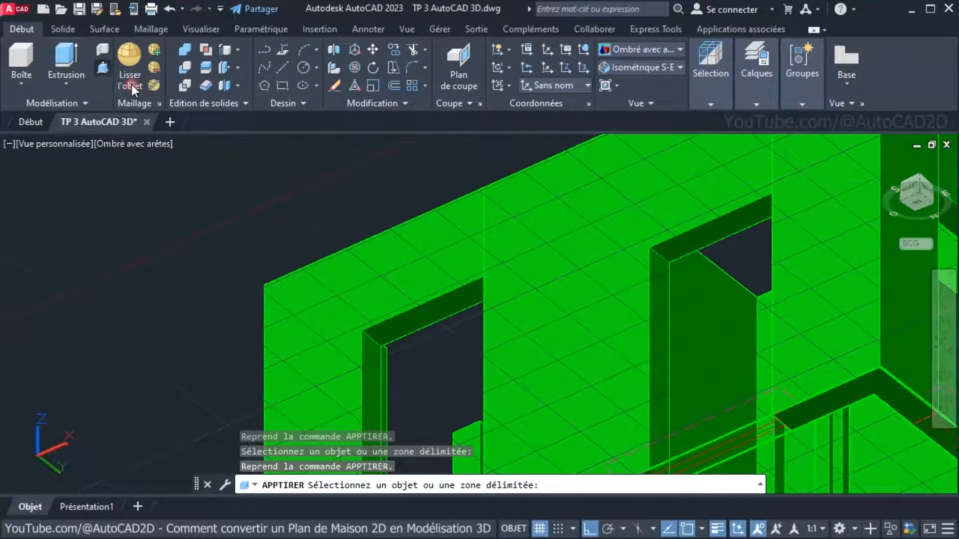
click(439, 304)
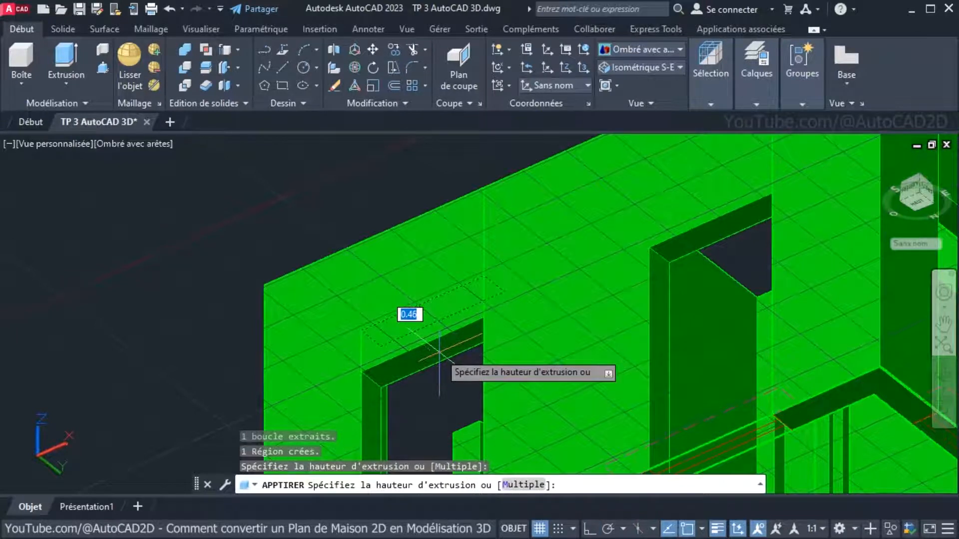
text(0.5)
key(Return)
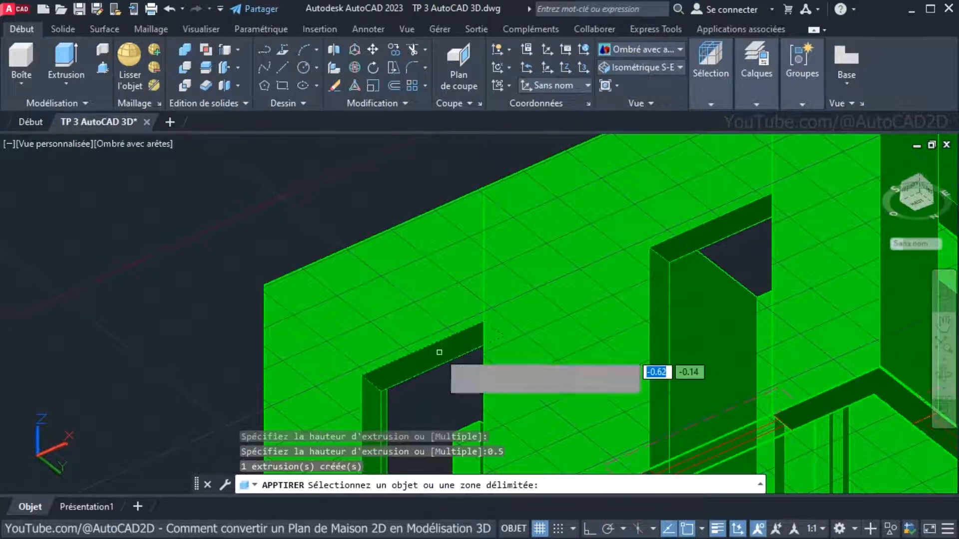
Press-pull the inner strip of the window outline at the base of the same opening up to a height of 1.5
shift+middle_drag(502, 353, 503, 376)
scroll(503, 376, down, 5)
scroll(495, 360, down, 5)
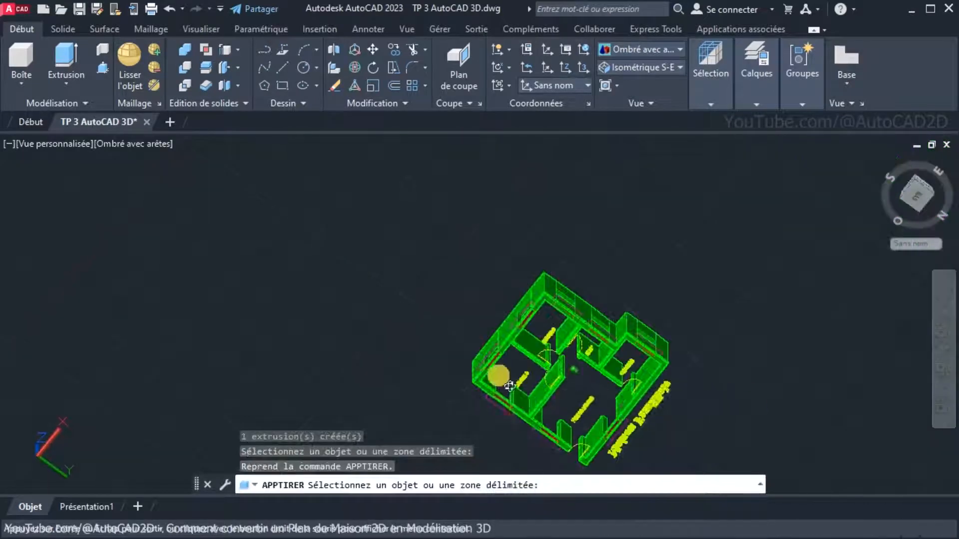
scroll(589, 429, up, 5)
shift+middle_drag(588, 428, 520, 413)
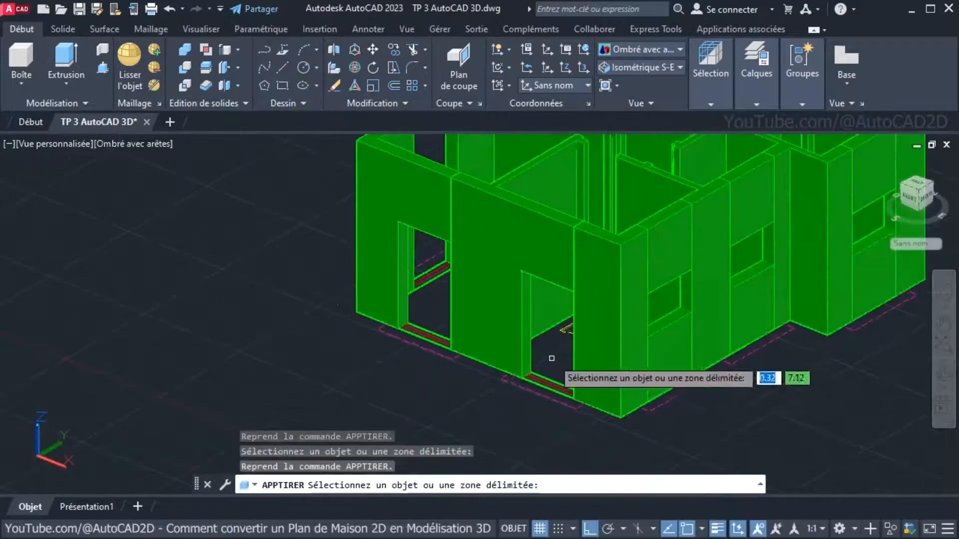
scroll(549, 357, up, 5)
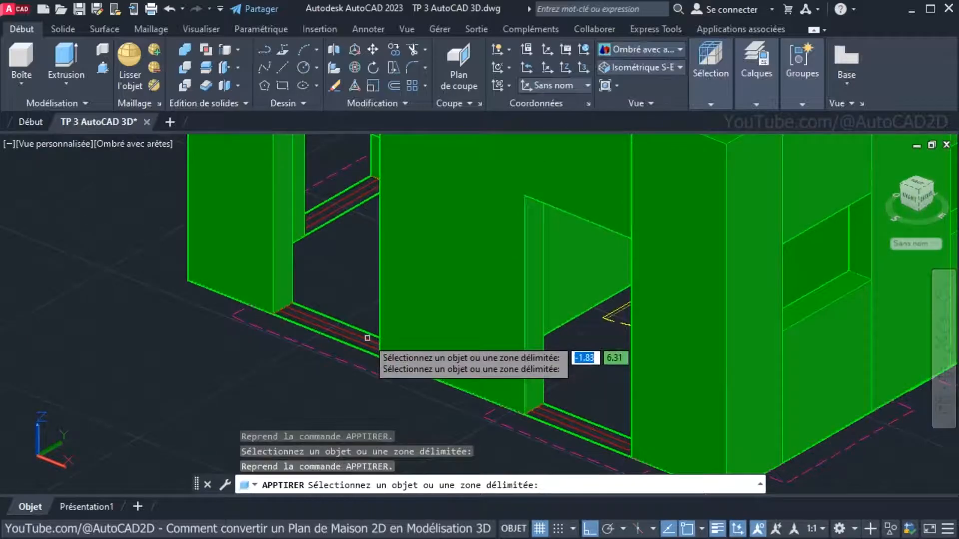
scroll(385, 353, up, 3)
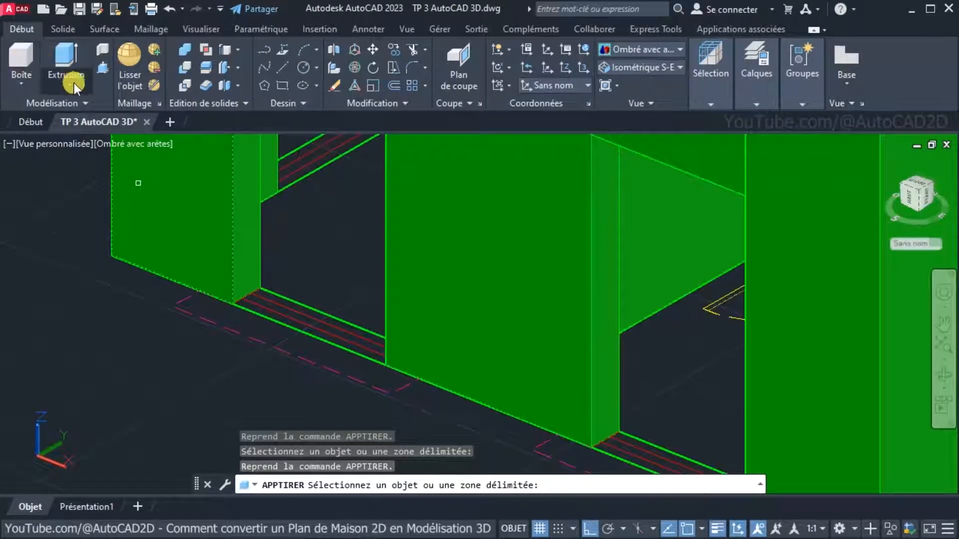
click(102, 69)
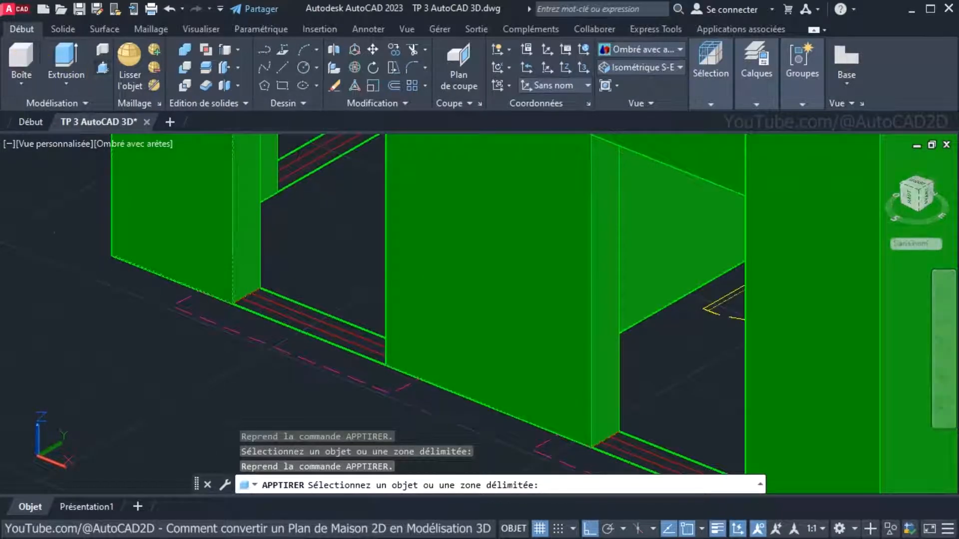
click(331, 324)
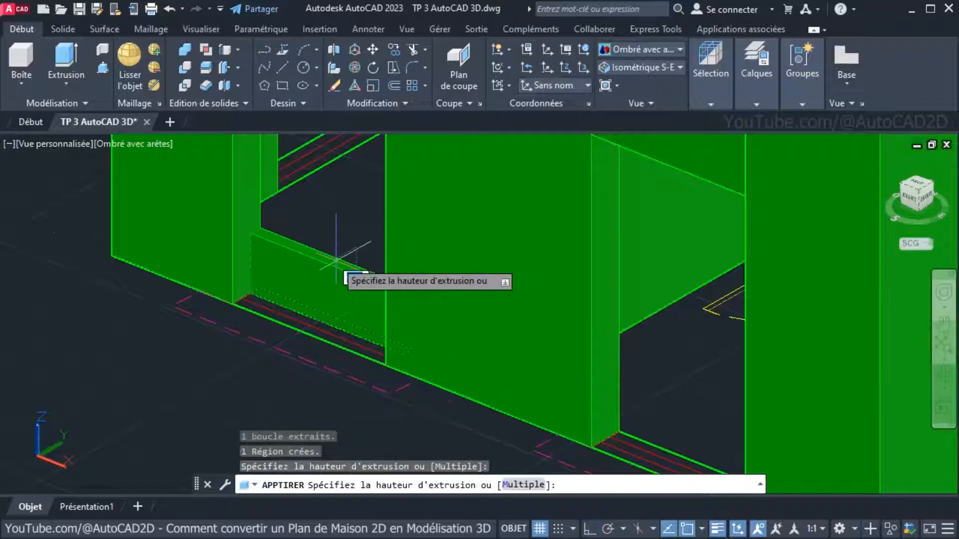
text(1.)
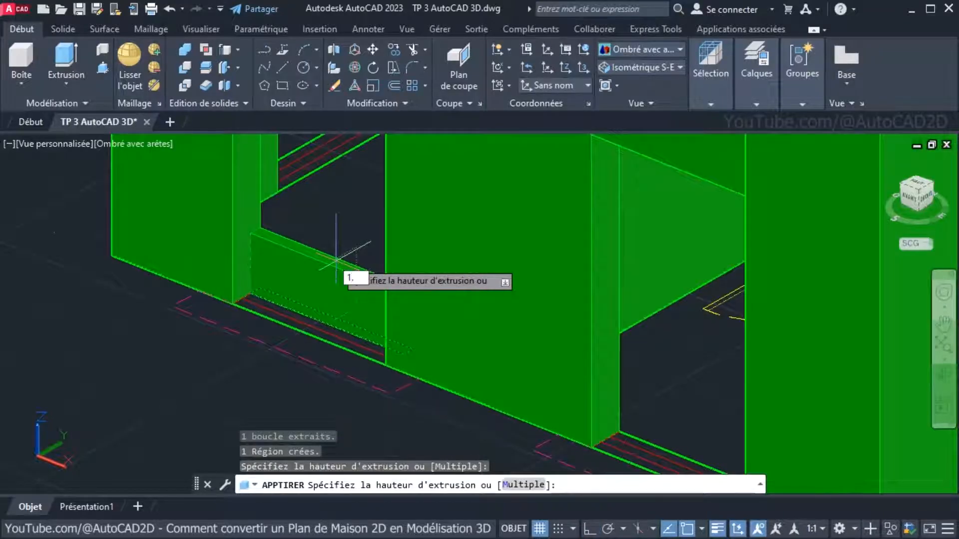
text(5)
key(Return)
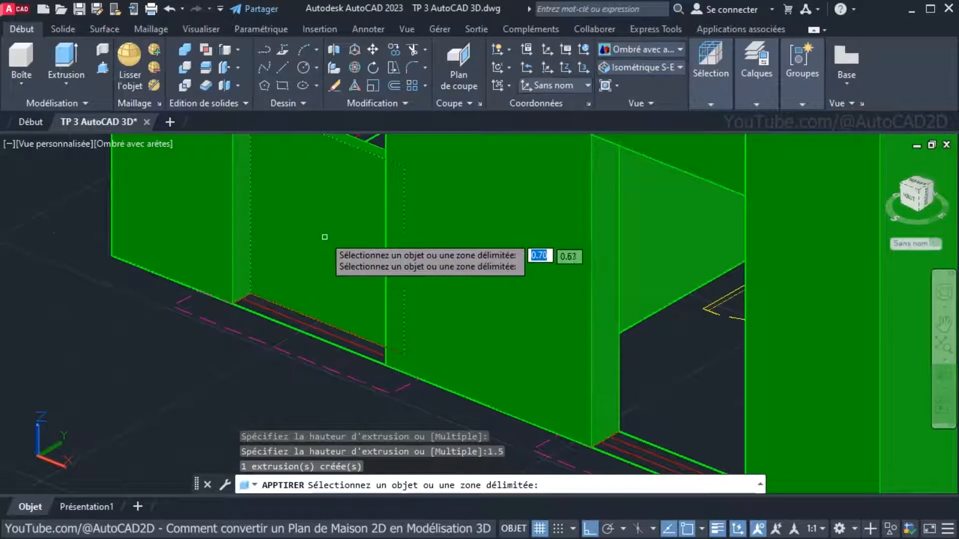
Press-pull the outer face of the block below the window outward until it is flush with the outer wall face
click(359, 296)
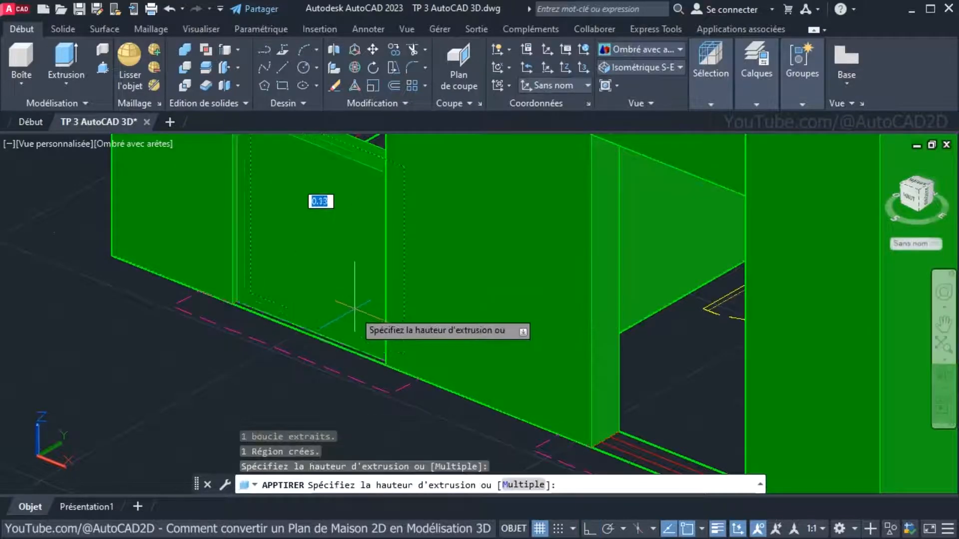
click(382, 366)
scroll(330, 322, down, 5)
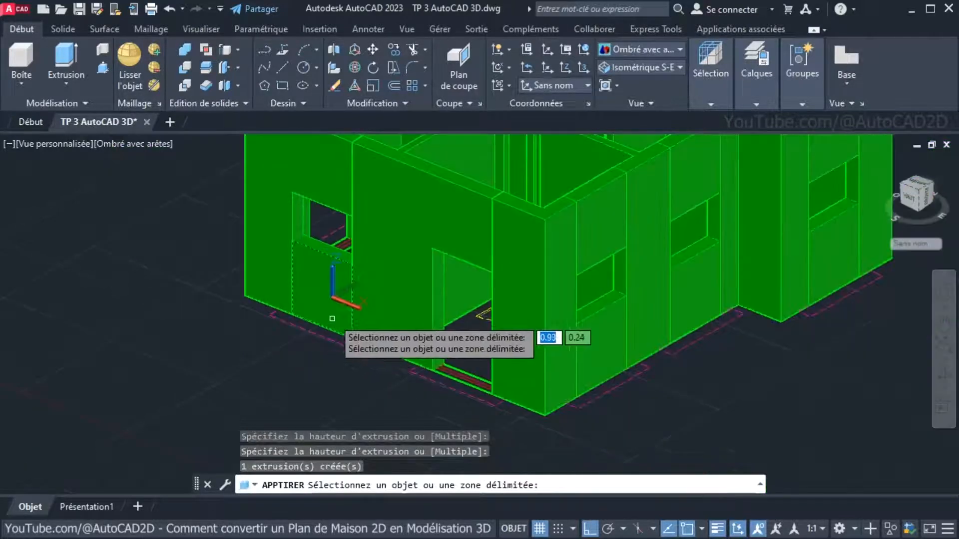
Press-pull the inner strip at the base of the opening nearest the building corner to 1.5, then its outer face flush with the wall
scroll(350, 275, up, 3)
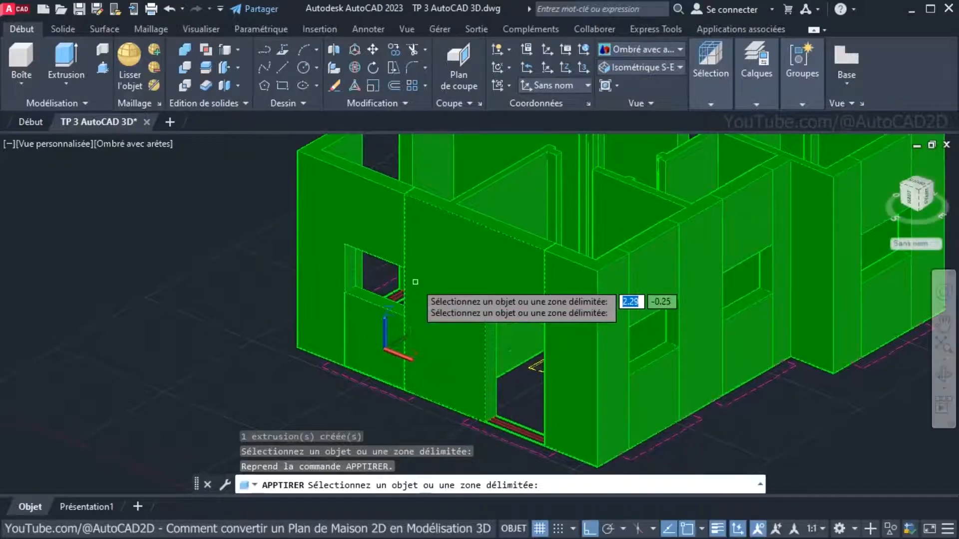
scroll(505, 345, up, 2)
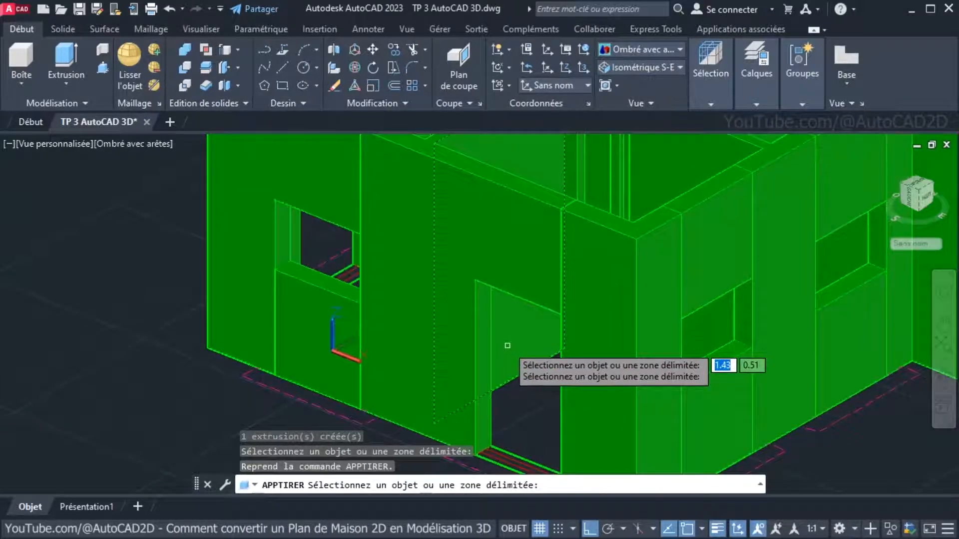
scroll(537, 379, down, 2)
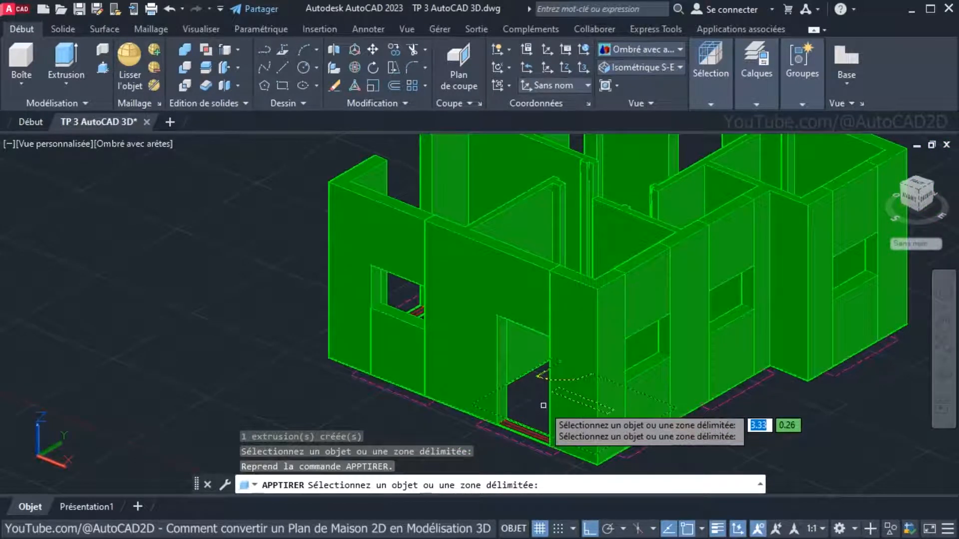
scroll(543, 405, up, 1)
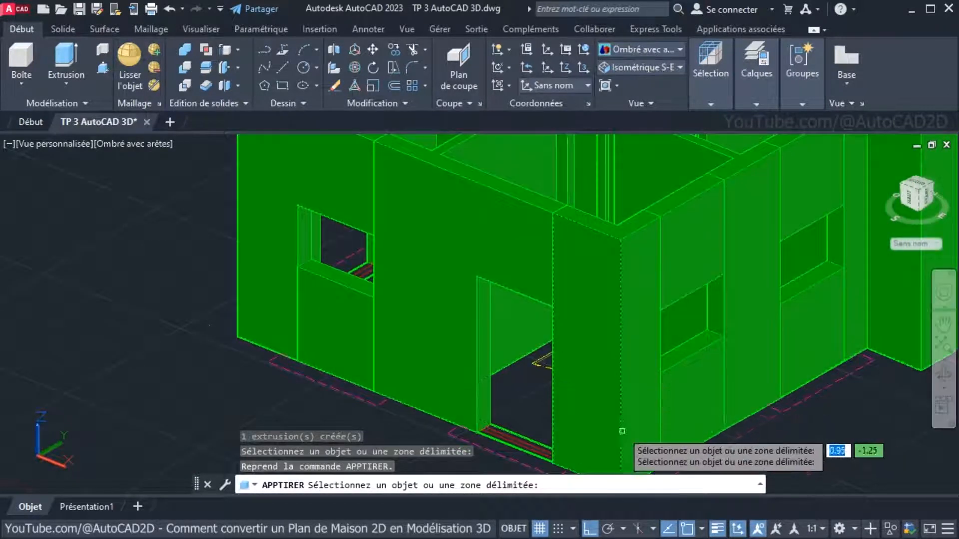
scroll(490, 355, down, 3)
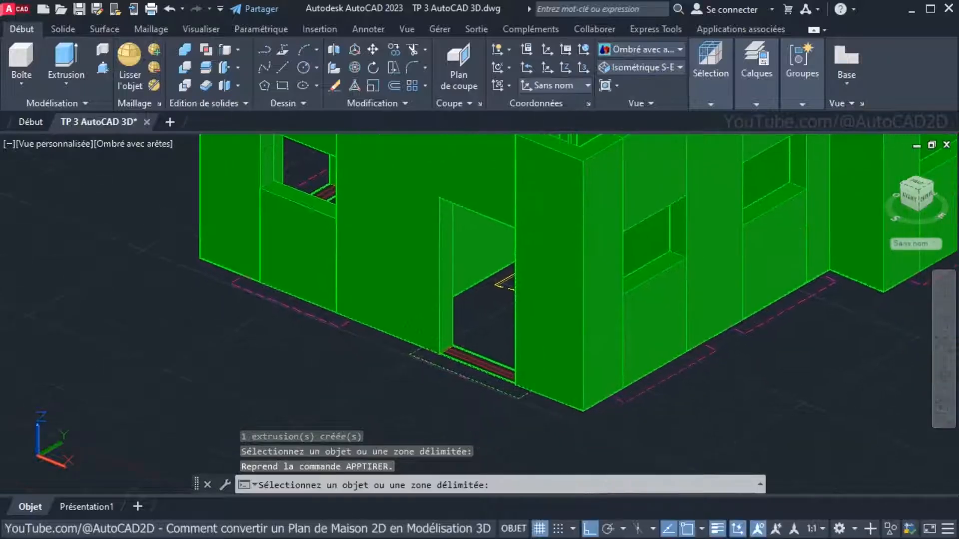
scroll(489, 361, up, 4)
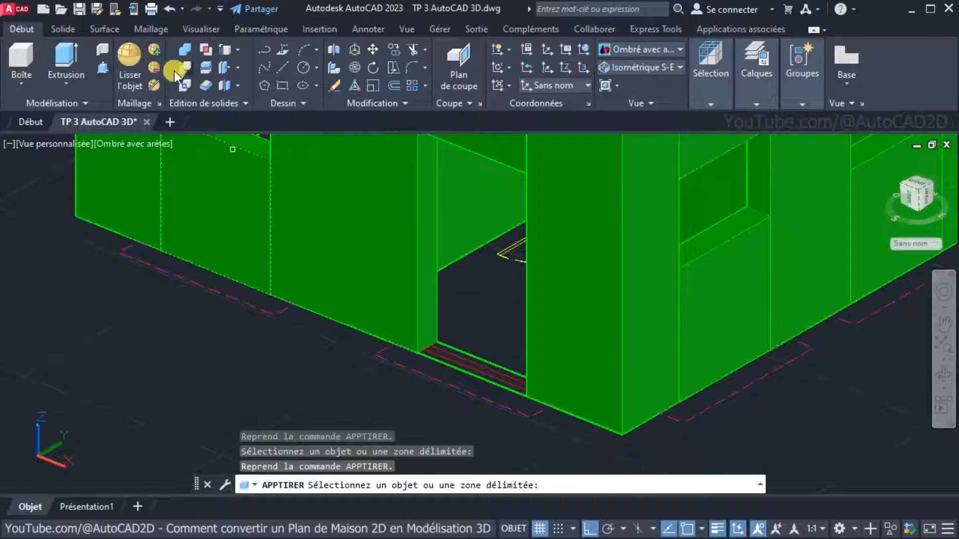
click(103, 67)
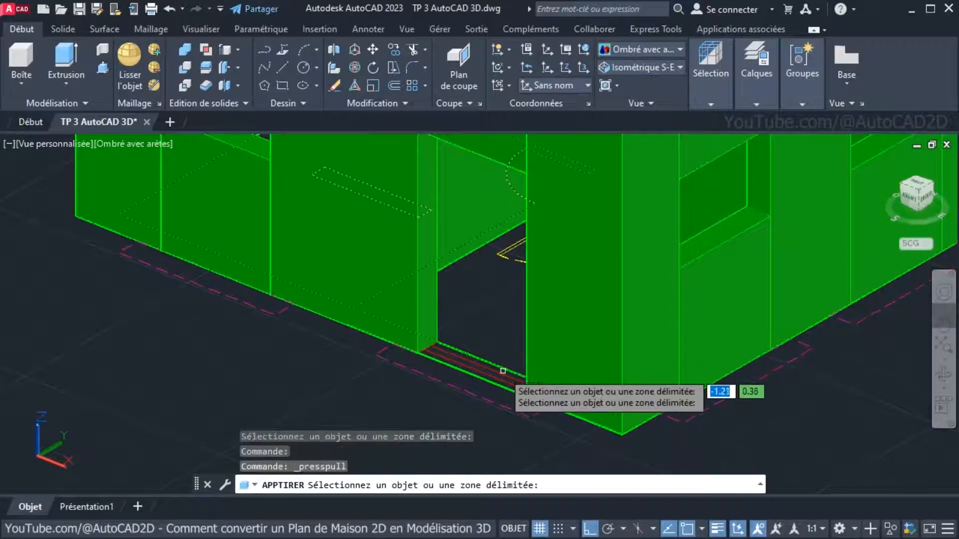
scroll(502, 370, up, 2)
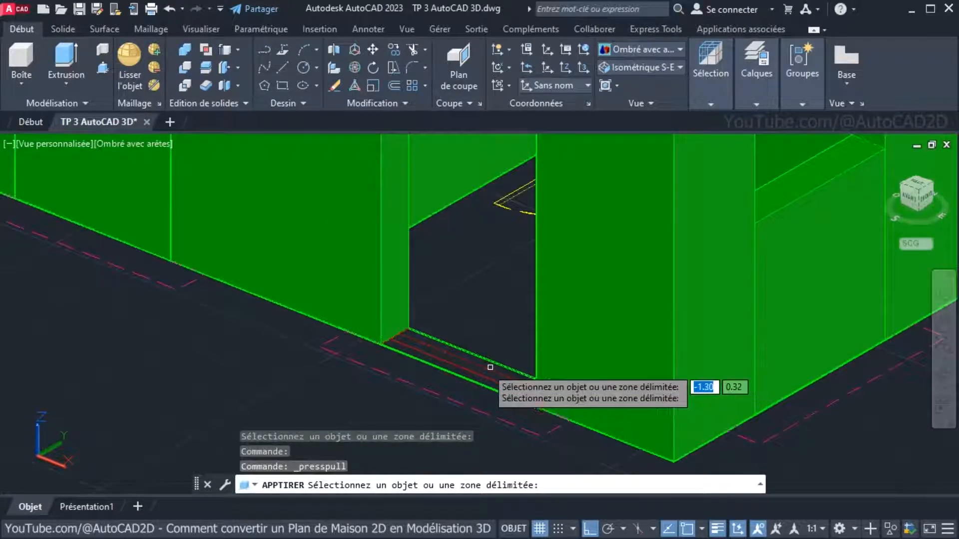
click(484, 366)
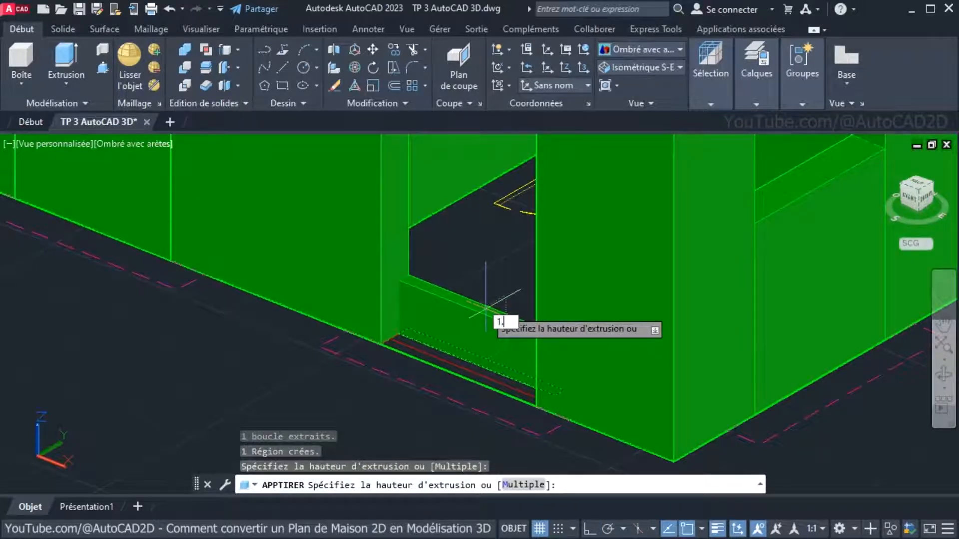
key(Return)
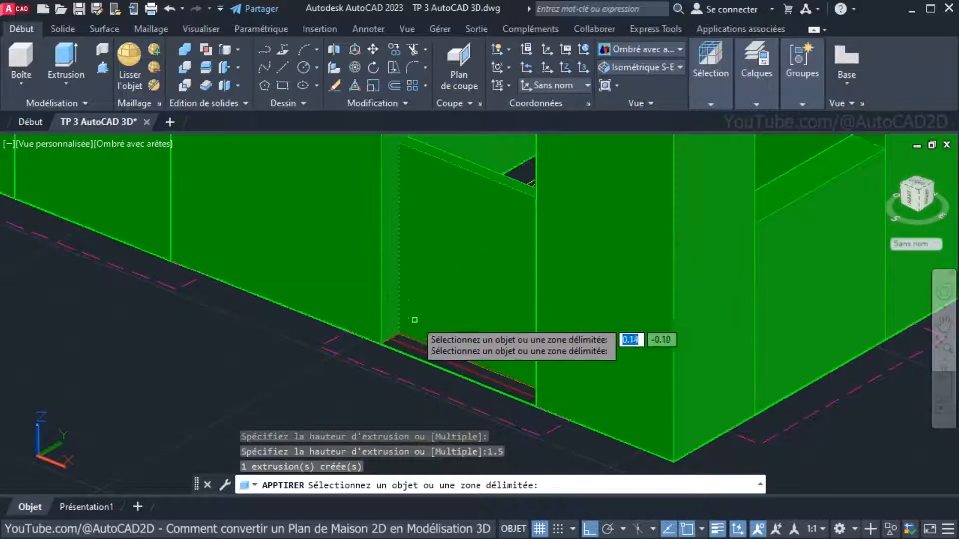
click(443, 314)
click(415, 276)
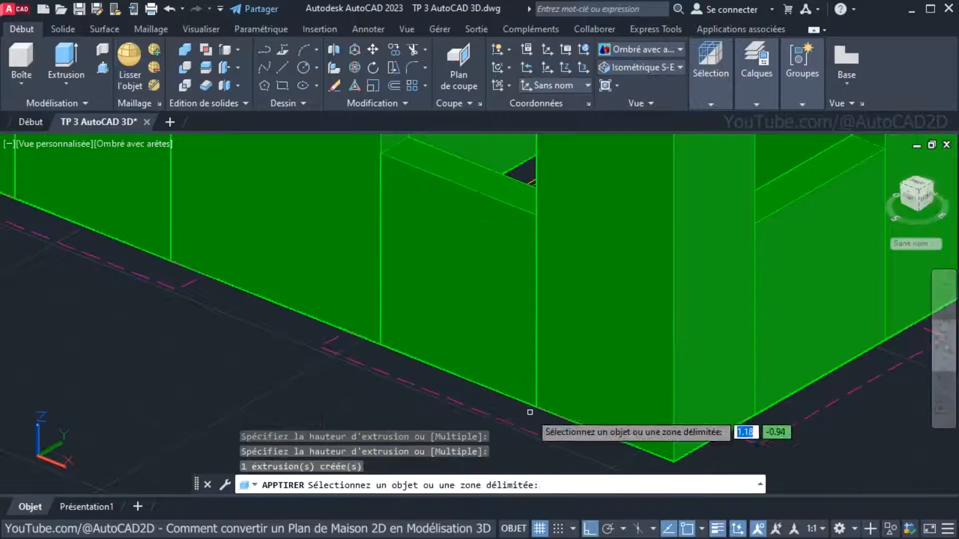
Copy the top edge of the wall end beside the entrance door opening straight down by 1
scroll(479, 308, down, 6)
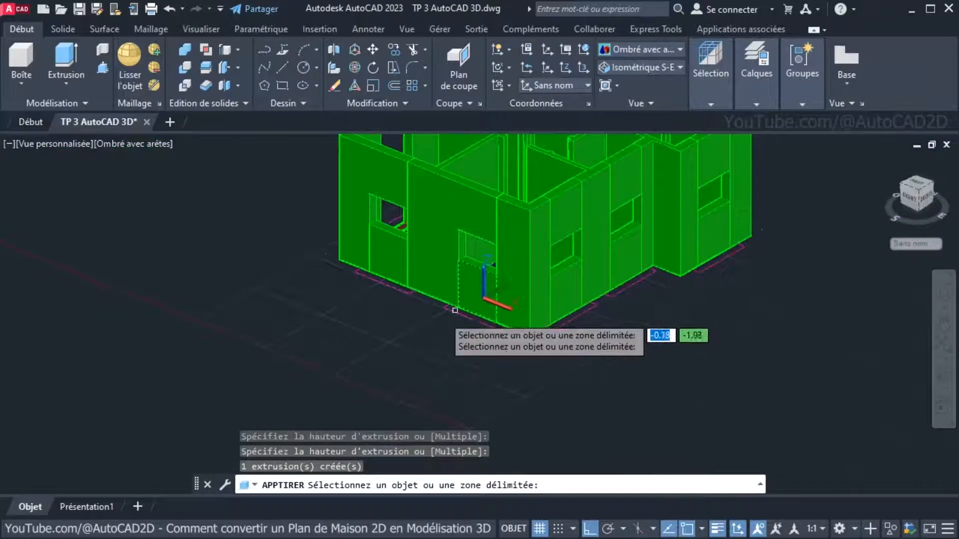
shift+middle_drag(403, 311, 407, 240)
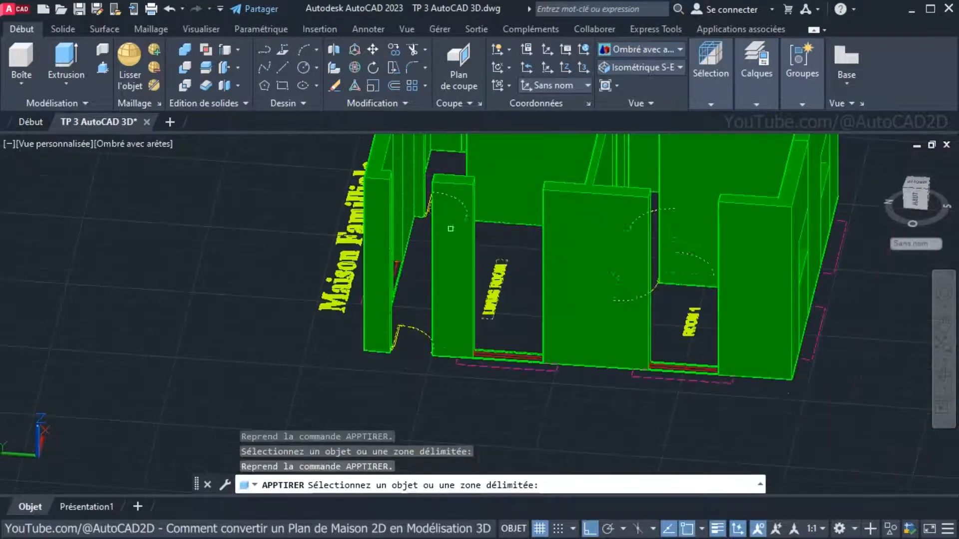
middle_drag(491, 259, 363, 304)
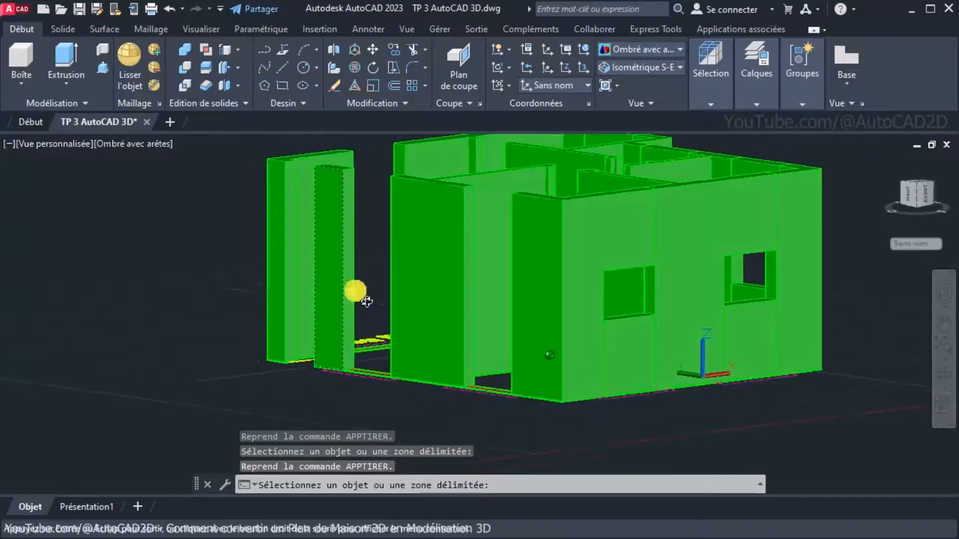
scroll(352, 260, up, 5)
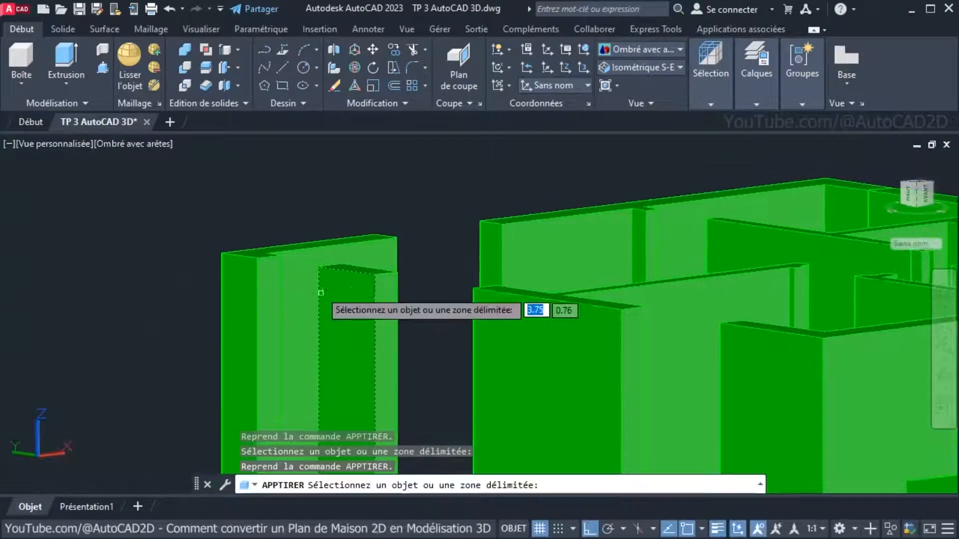
scroll(309, 274, up, 3)
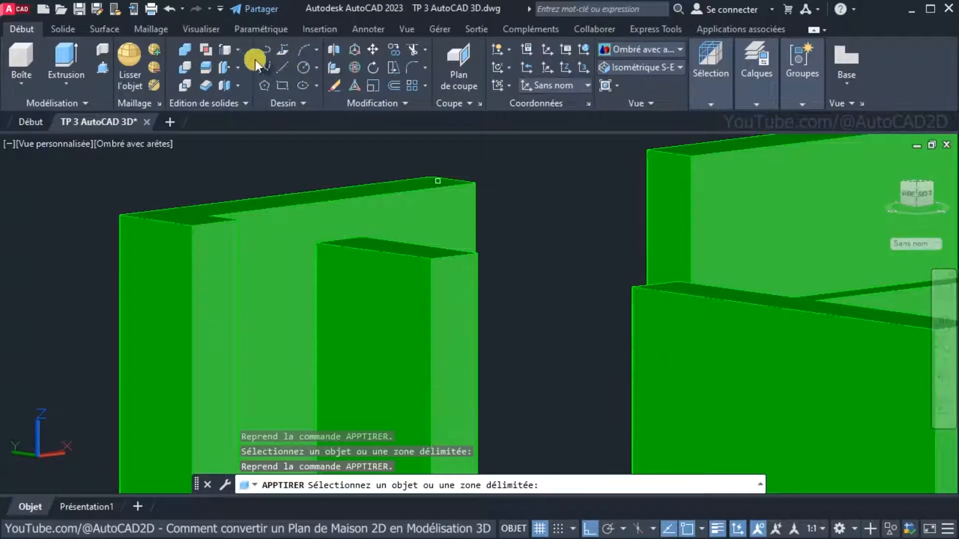
click(234, 52)
click(266, 177)
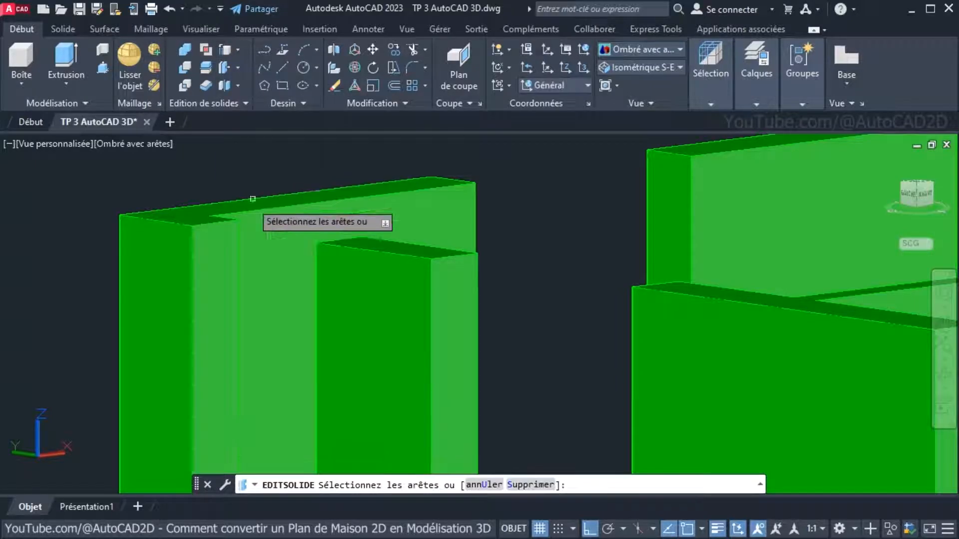
right_click(229, 265)
click(262, 275)
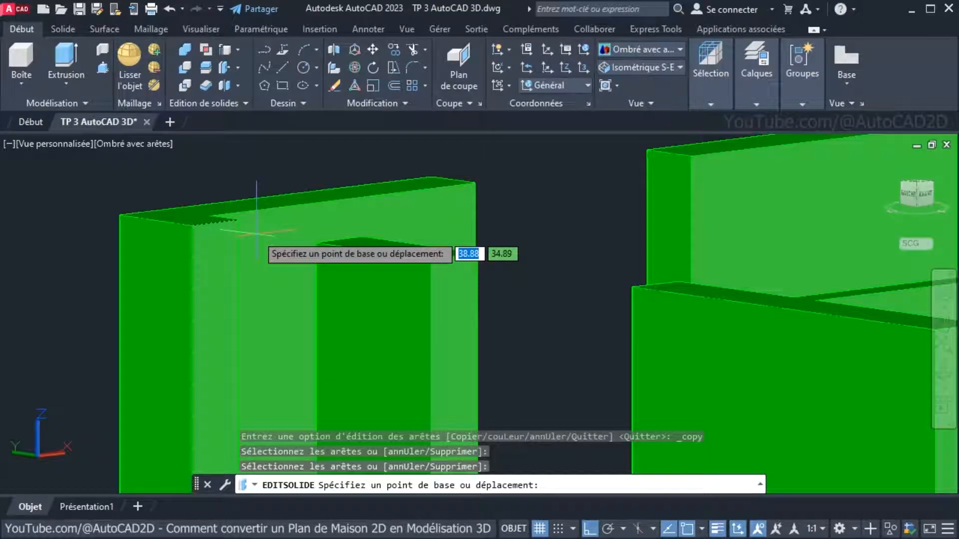
click(257, 233)
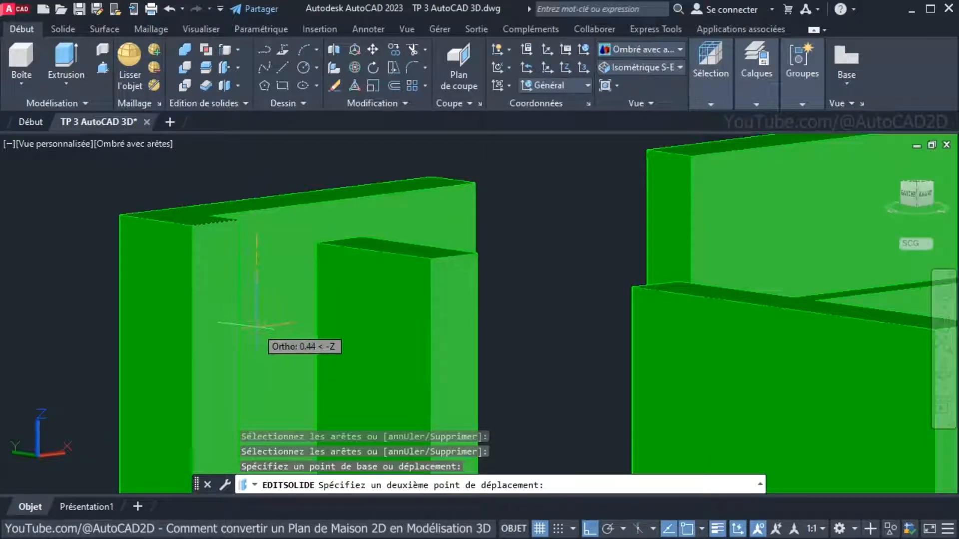
text(1)
key(Return)
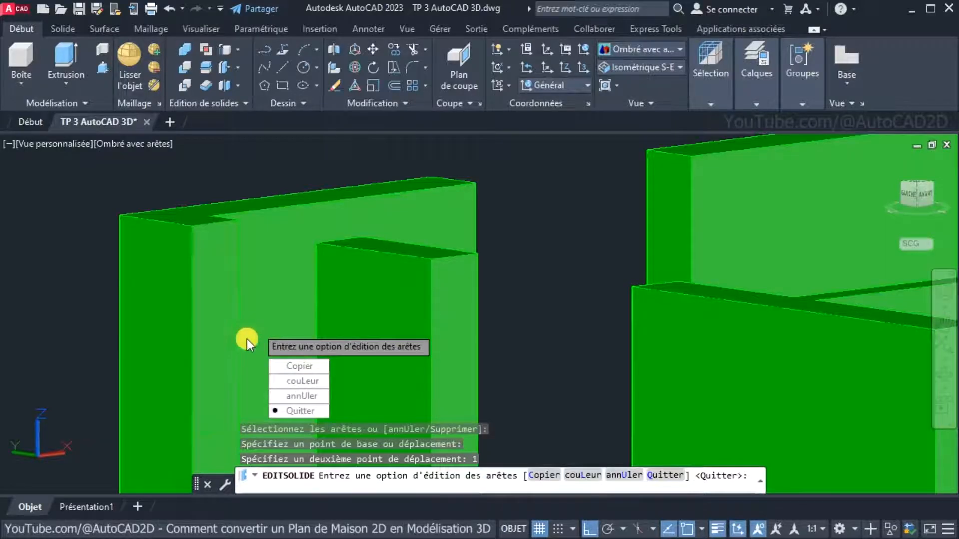
middle_drag(246, 339, 273, 285)
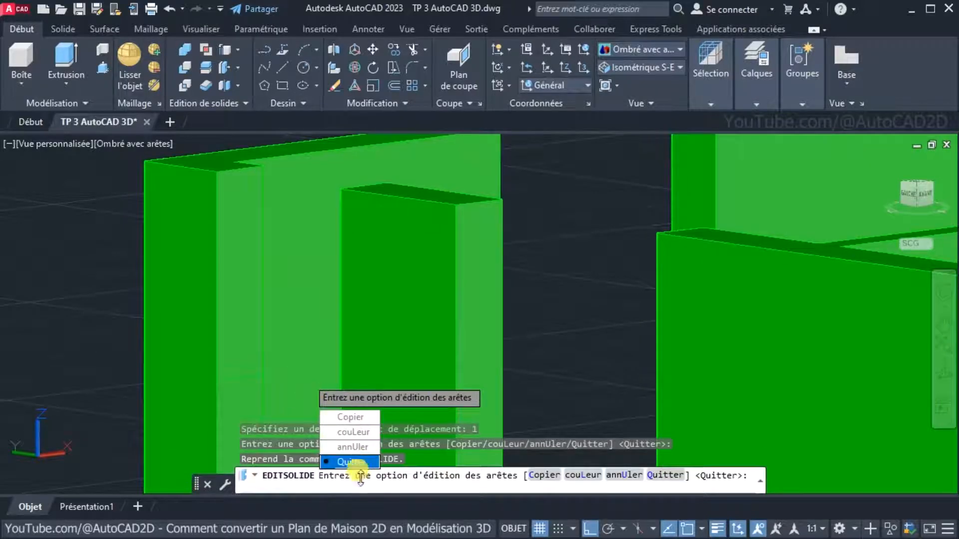
click(353, 463)
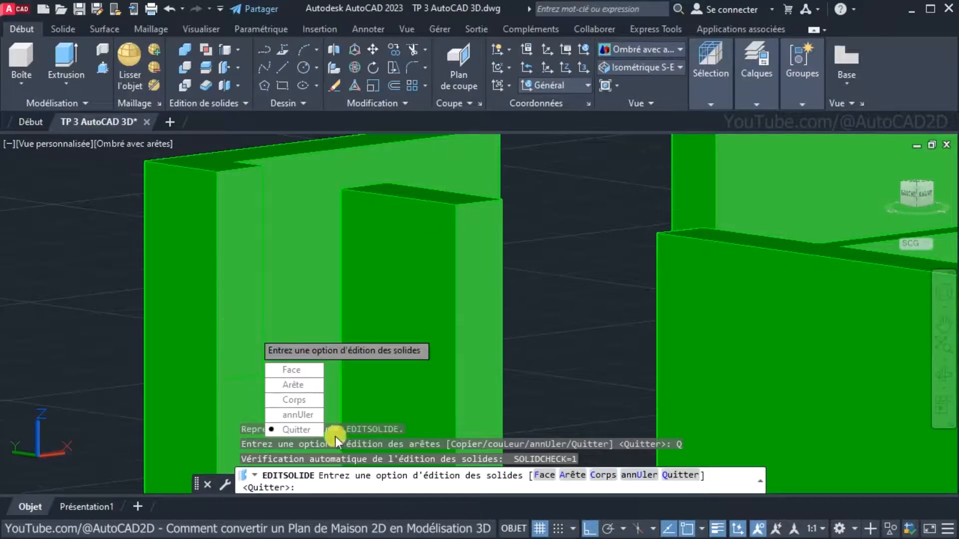
click(299, 430)
Press-pull the wall-end area above the copied edge across the entrance door opening up to the facing wall
middle_drag(380, 272, 387, 244)
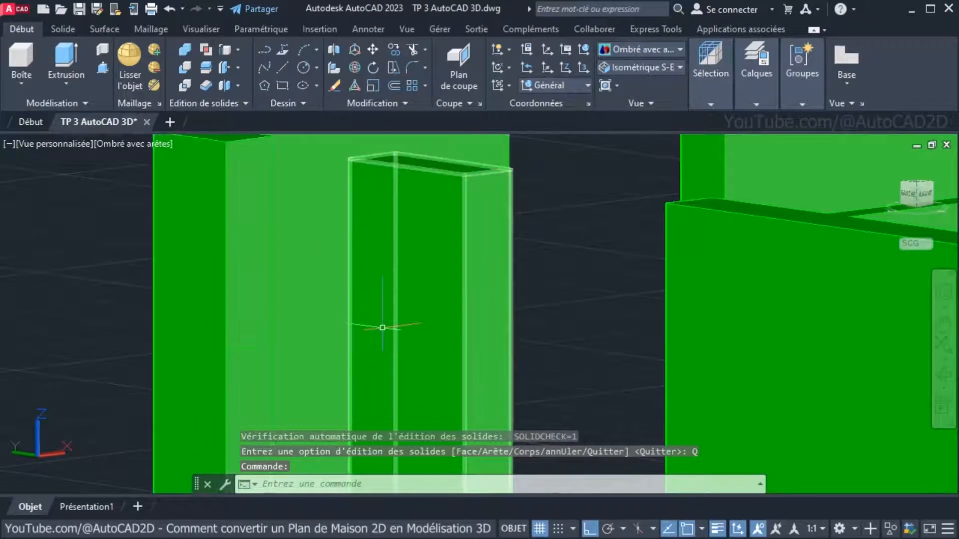
click(103, 67)
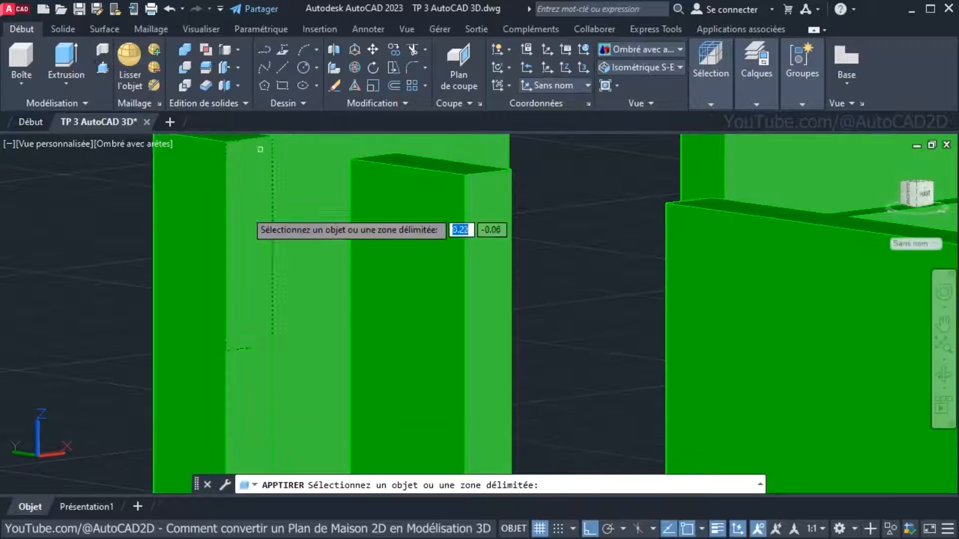
click(258, 242)
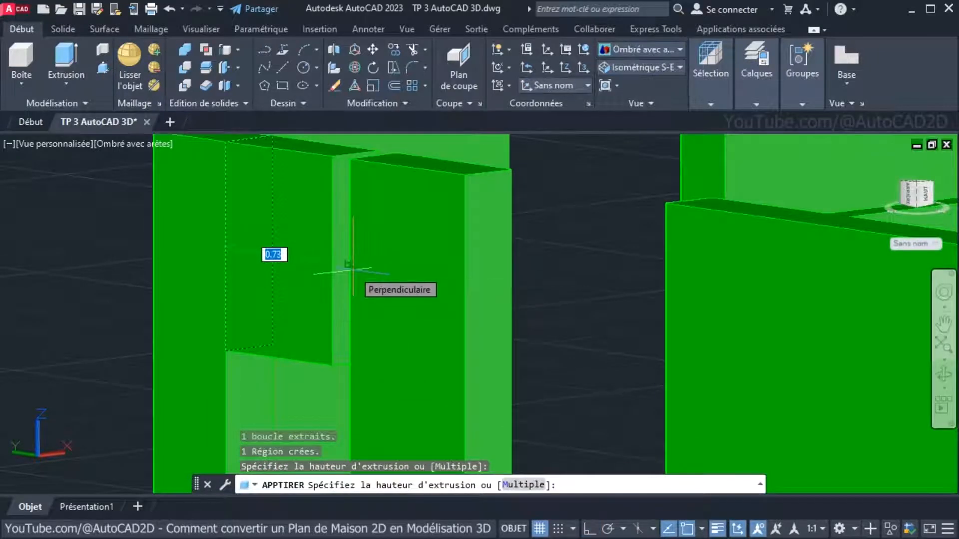
click(353, 271)
scroll(369, 290, down, 1)
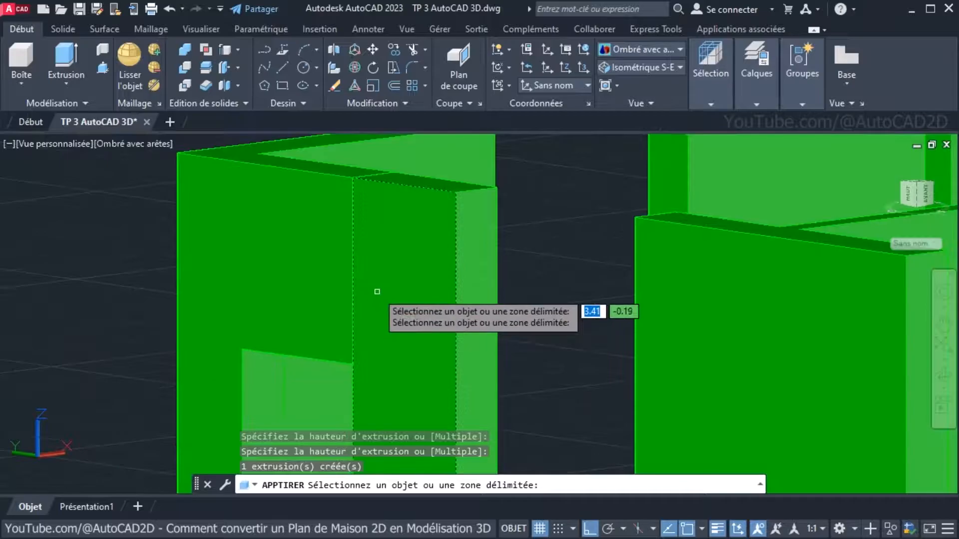
Try copying the top edge of the middle front wall's end, beside the corner window opening, straight down by 1, and undo it
scroll(406, 321, down, 5)
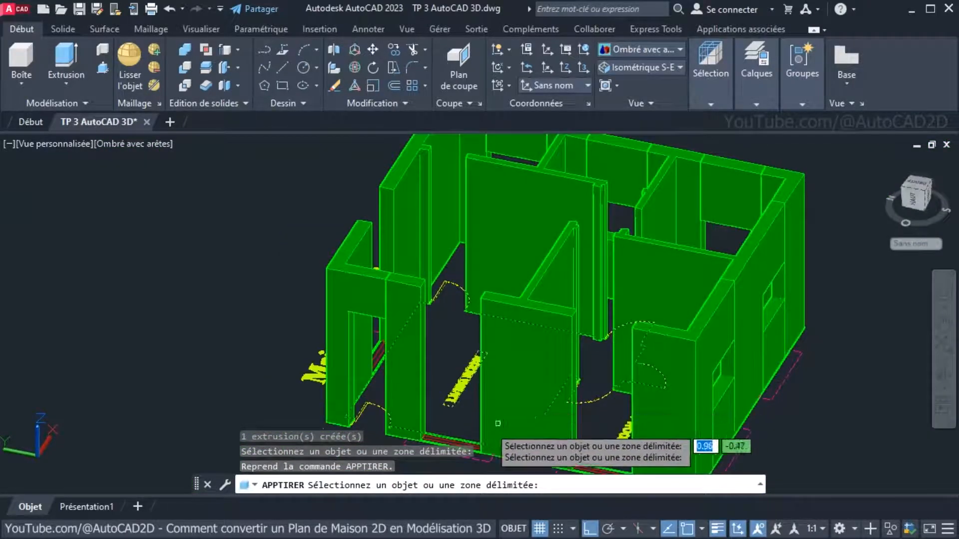
shift+middle_drag(489, 403, 561, 372)
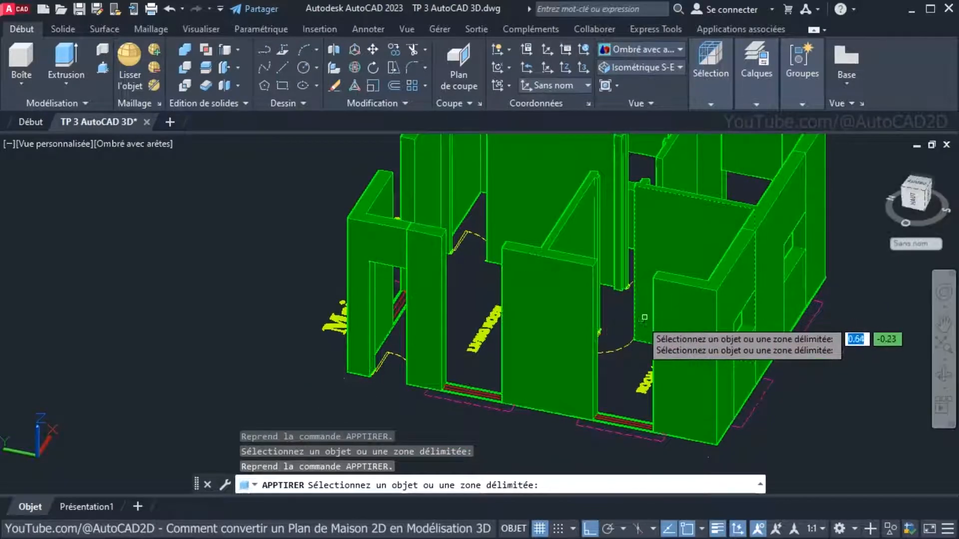
scroll(641, 319, down, 1)
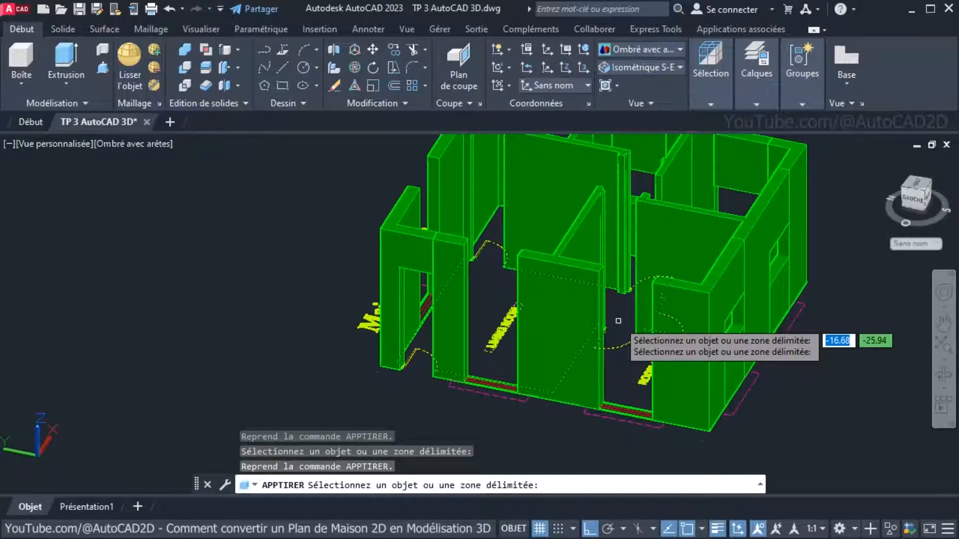
shift+middle_drag(618, 321, 595, 300)
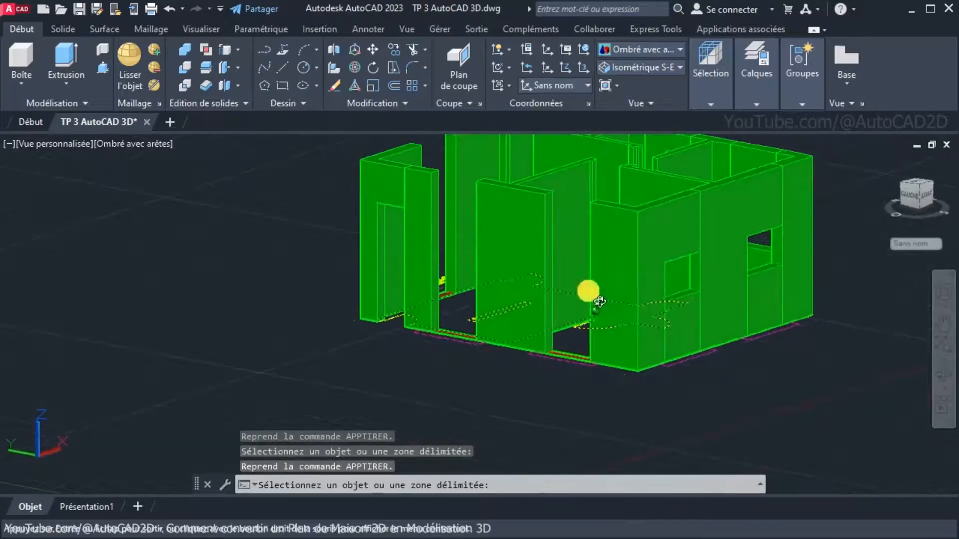
scroll(582, 316, up, 5)
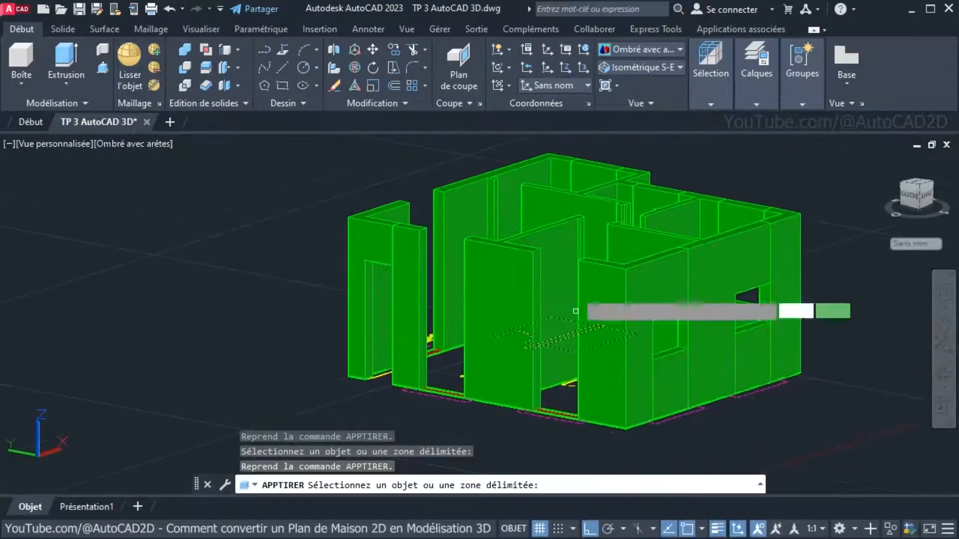
middle_drag(557, 300, 555, 268)
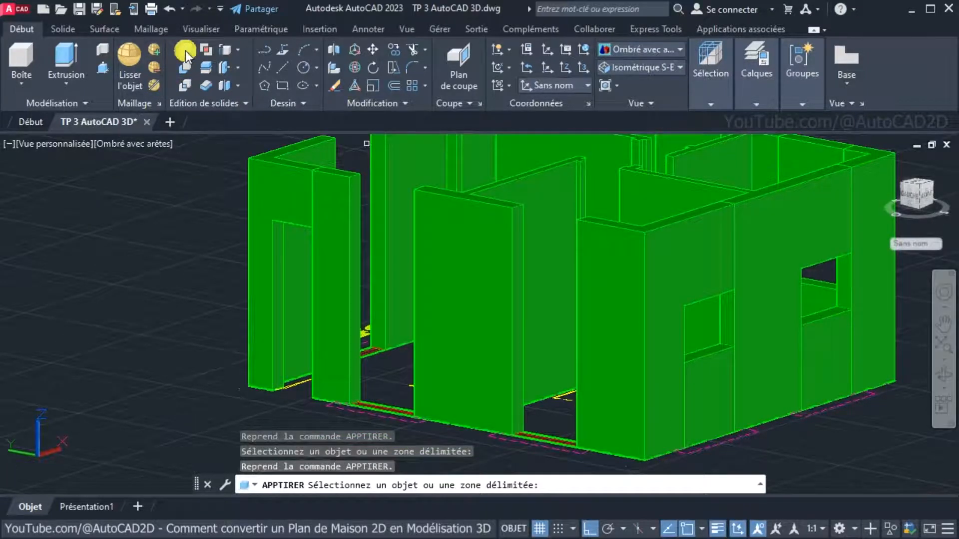
click(232, 49)
click(258, 166)
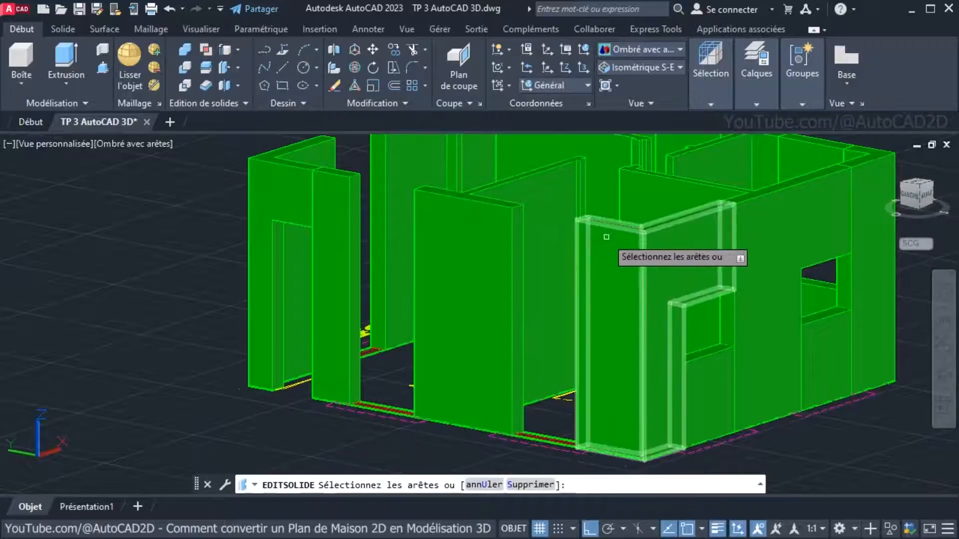
scroll(607, 236, up, 2)
click(481, 192)
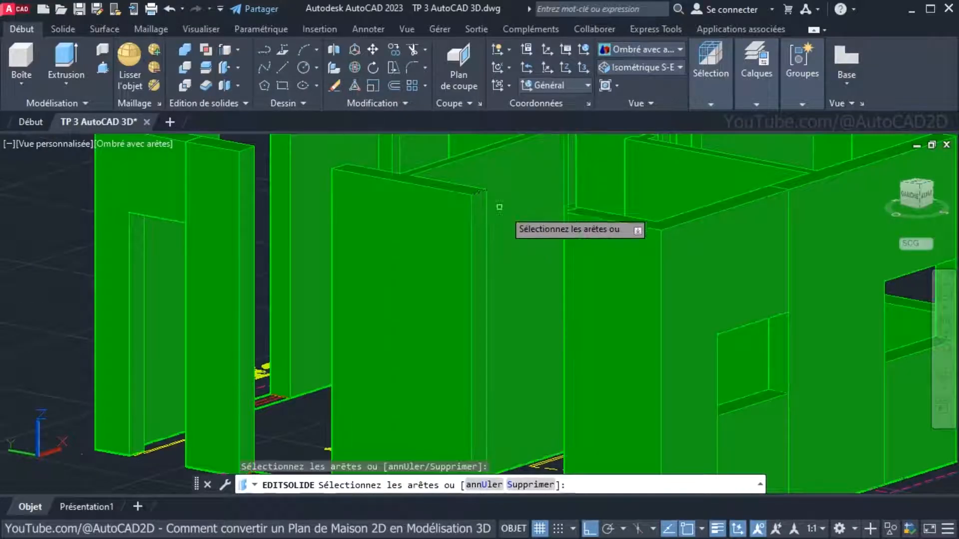
right_click(523, 209)
click(553, 224)
click(549, 216)
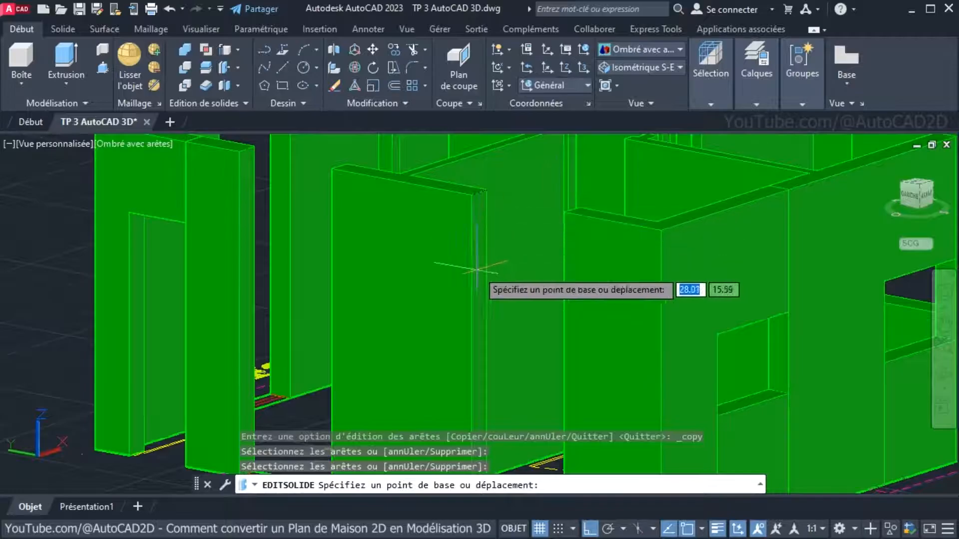
click(504, 237)
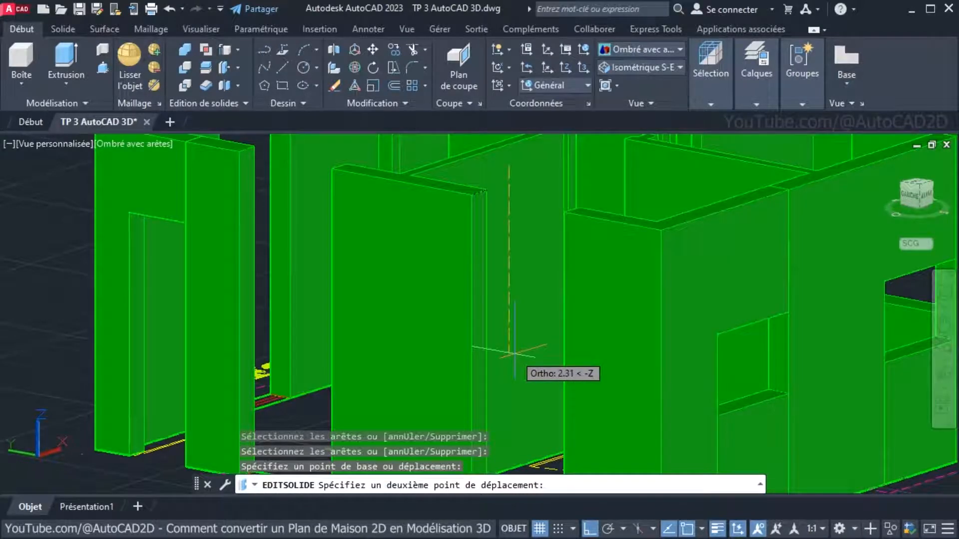
key(Return)
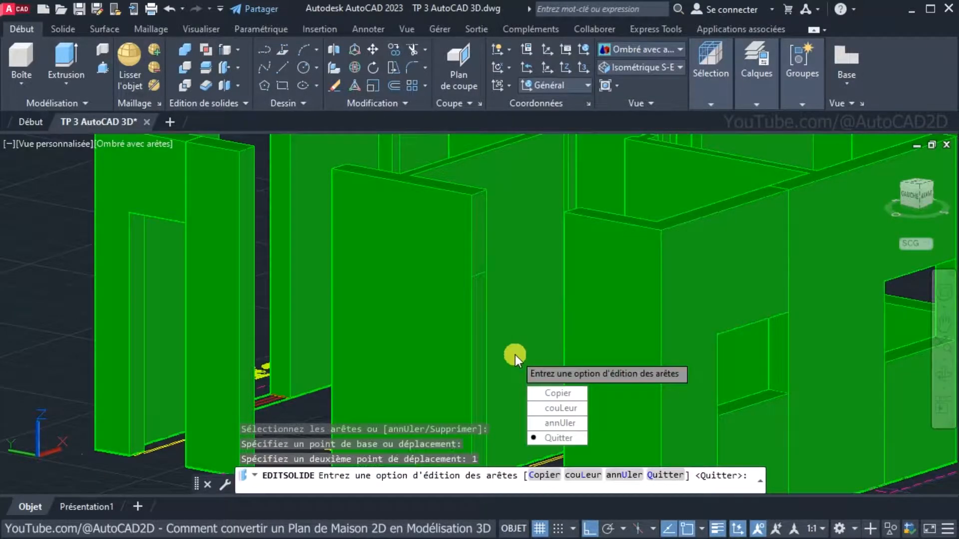
key(Escape)
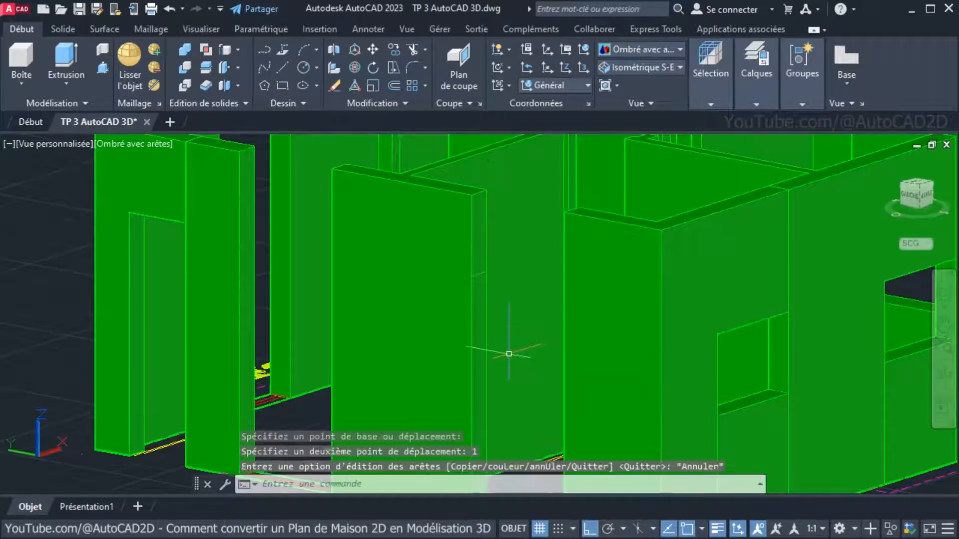
key(ctrl+z)
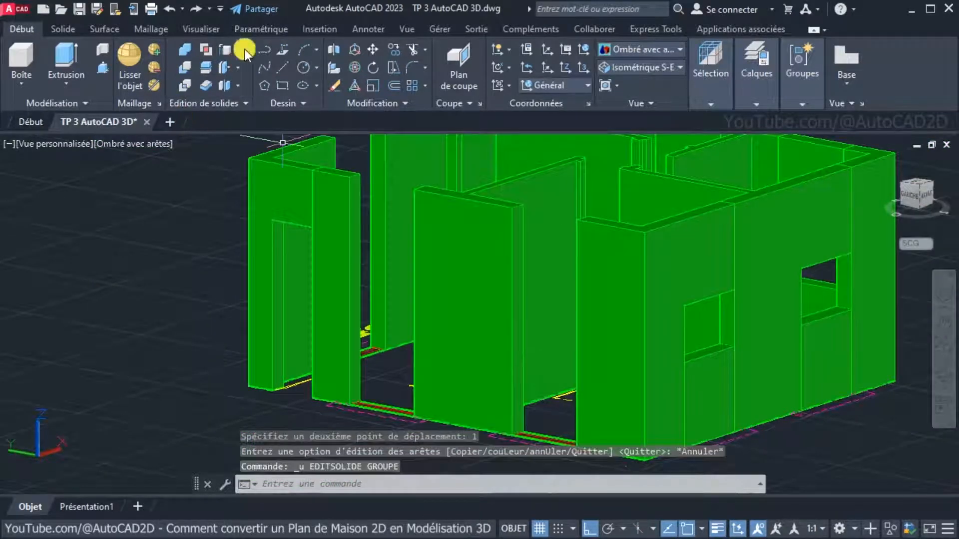
Try to copy the top edge of the middle front wall's end facing the corner window opening down by 1.5
click(239, 49)
click(265, 164)
scroll(579, 233, up, 5)
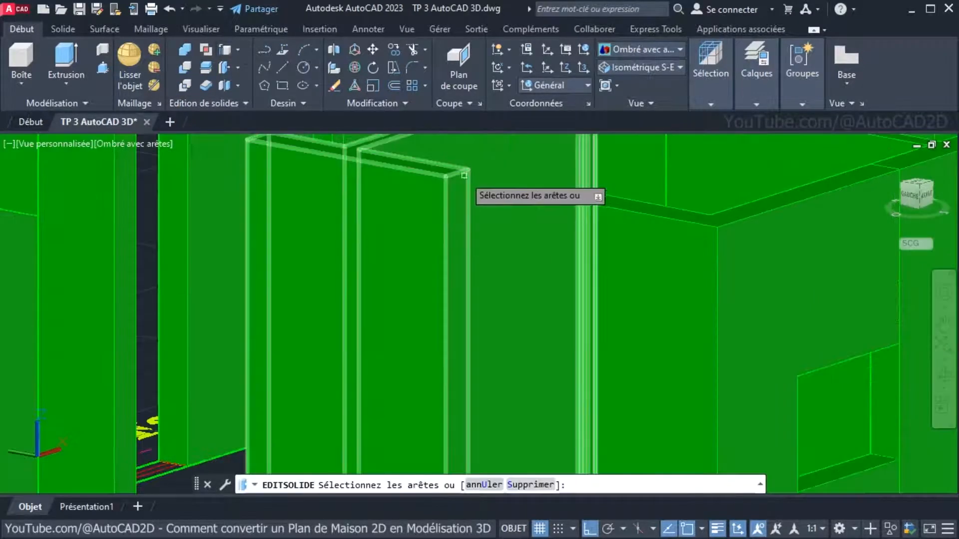
click(455, 173)
right_click(495, 190)
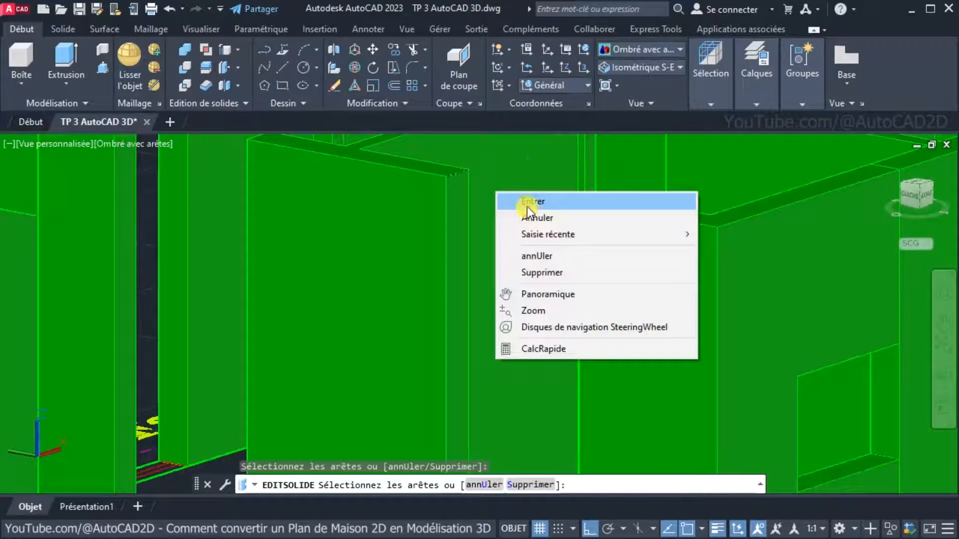
click(526, 206)
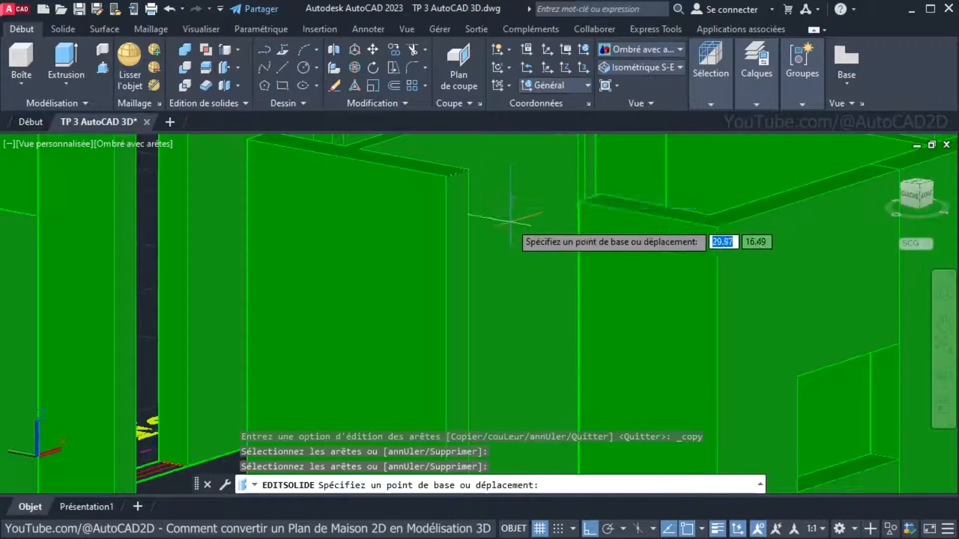
click(508, 178)
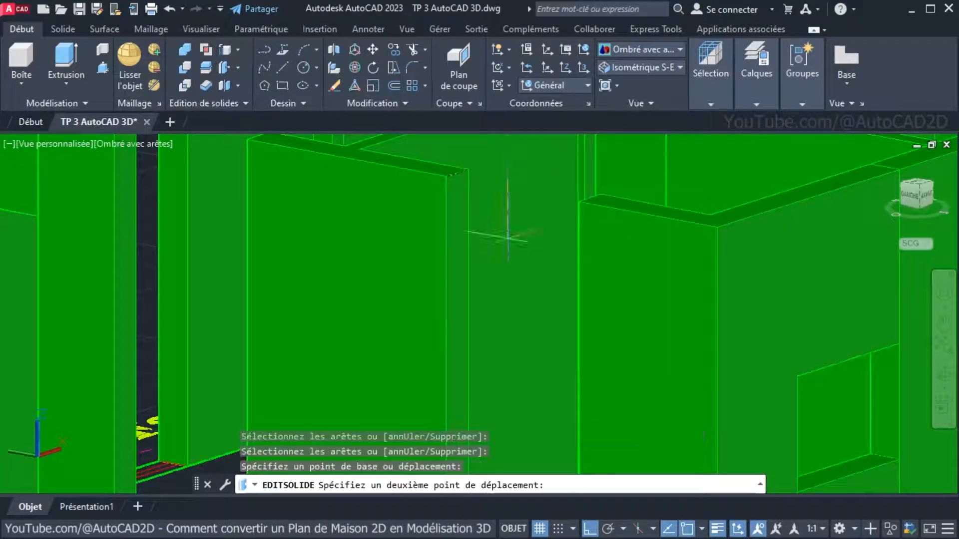
click(504, 338)
text(1.5)
key(Return)
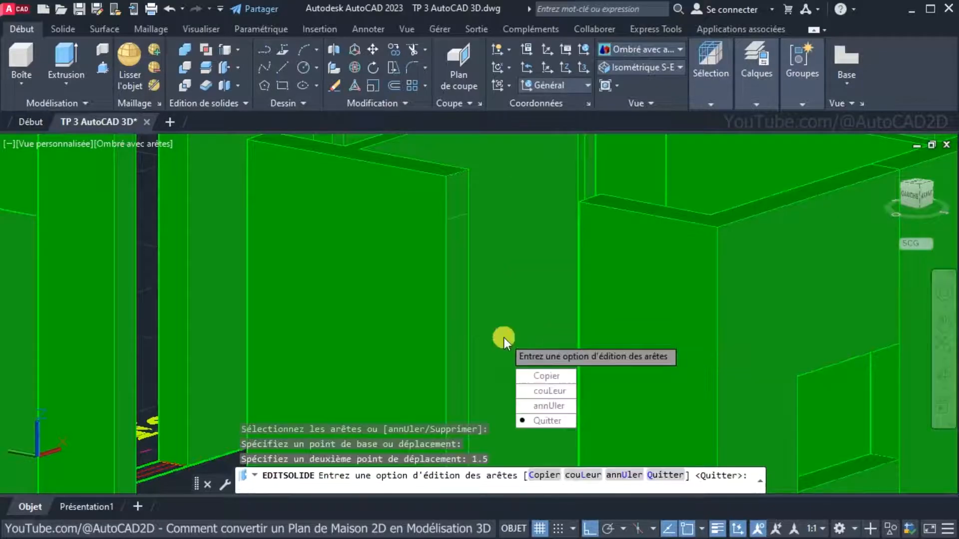
Copy the same top edge of the middle front wall's end straight down by 1.5 once more
click(563, 380)
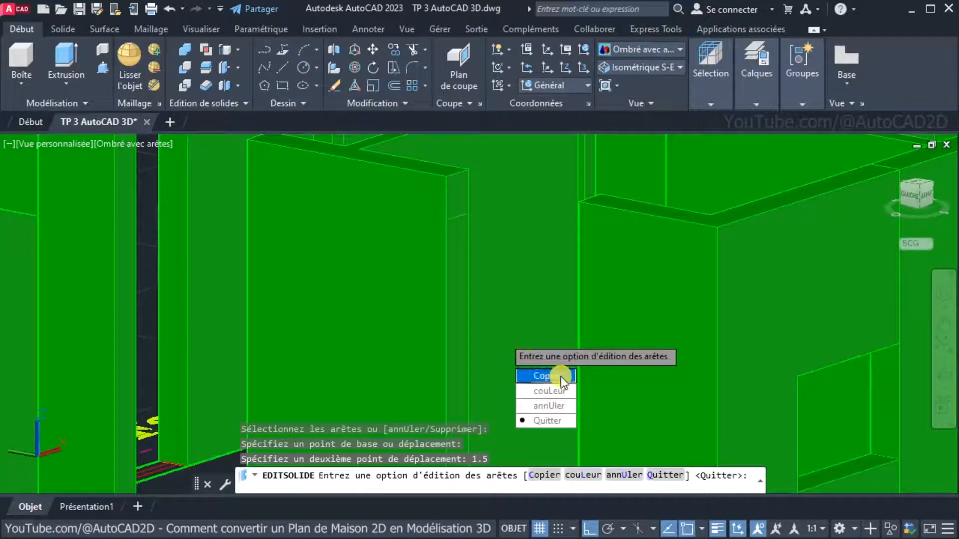
scroll(475, 287, down, 5)
scroll(467, 258, up, 3)
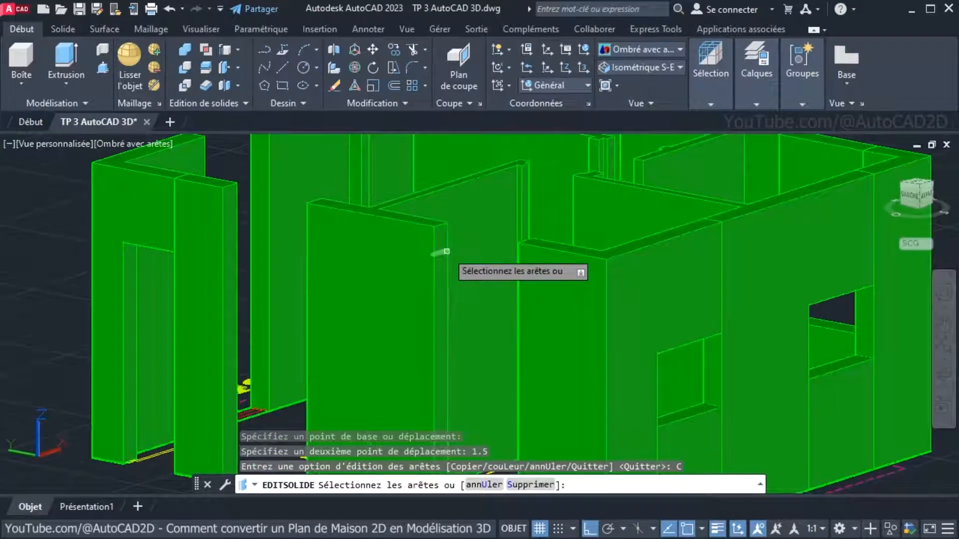
click(446, 250)
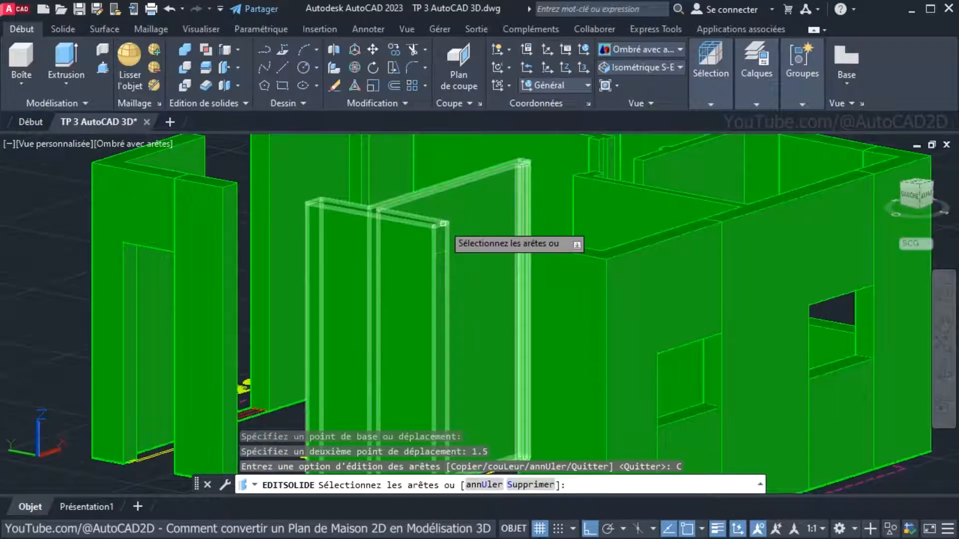
scroll(444, 224, up, 3)
click(462, 221)
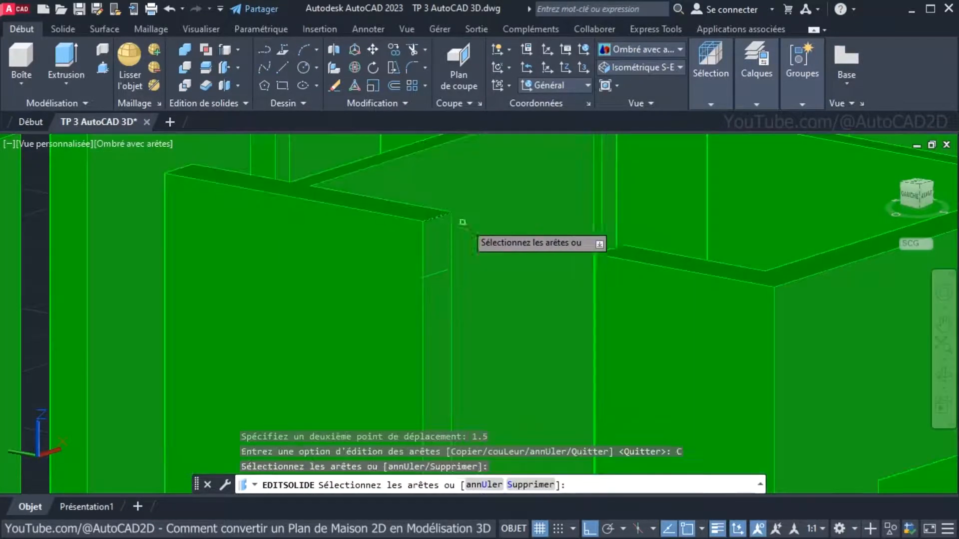
right_click(521, 230)
click(557, 241)
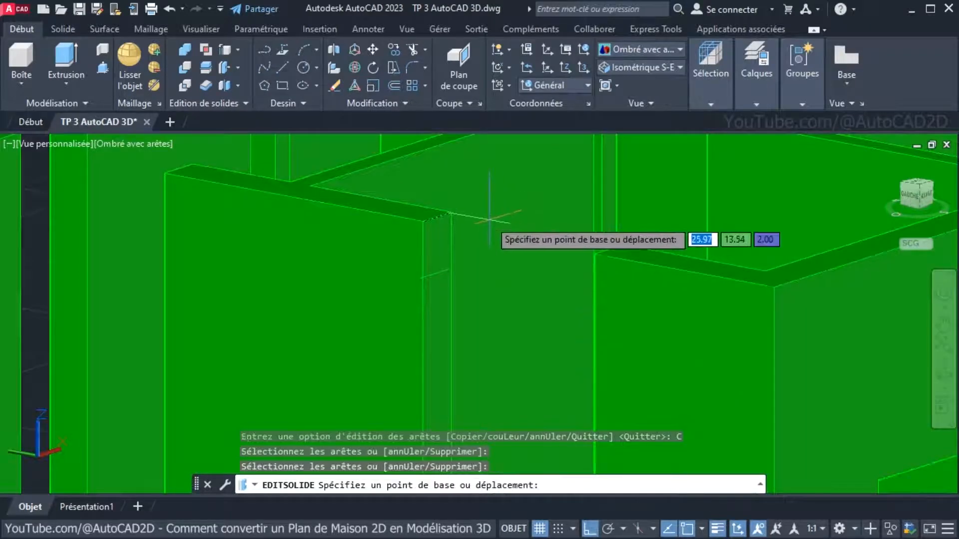
click(489, 219)
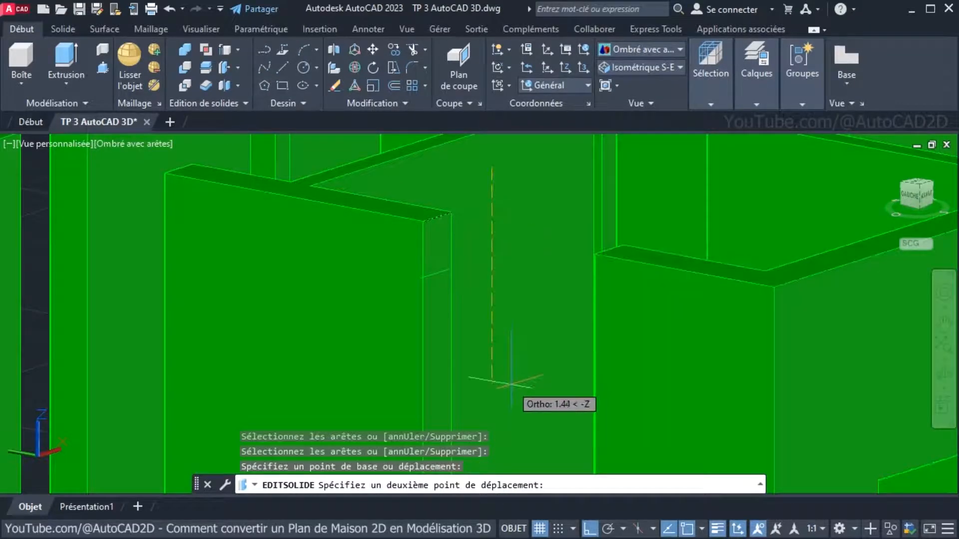
text(1.5)
key(Return)
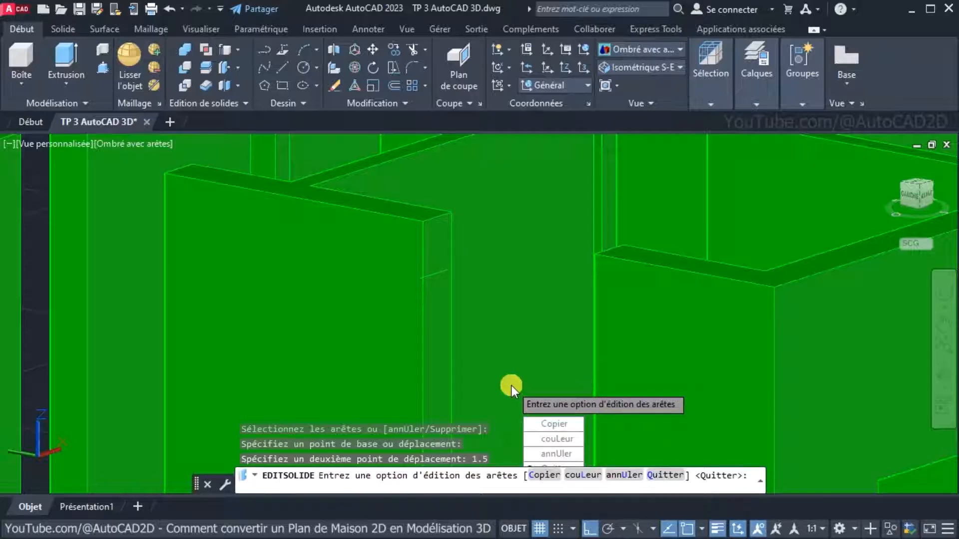
Copy the top edge of the middle front wall's end down by 2.5 and end the edge editing
click(549, 422)
middle_click(442, 338)
middle_click(441, 338)
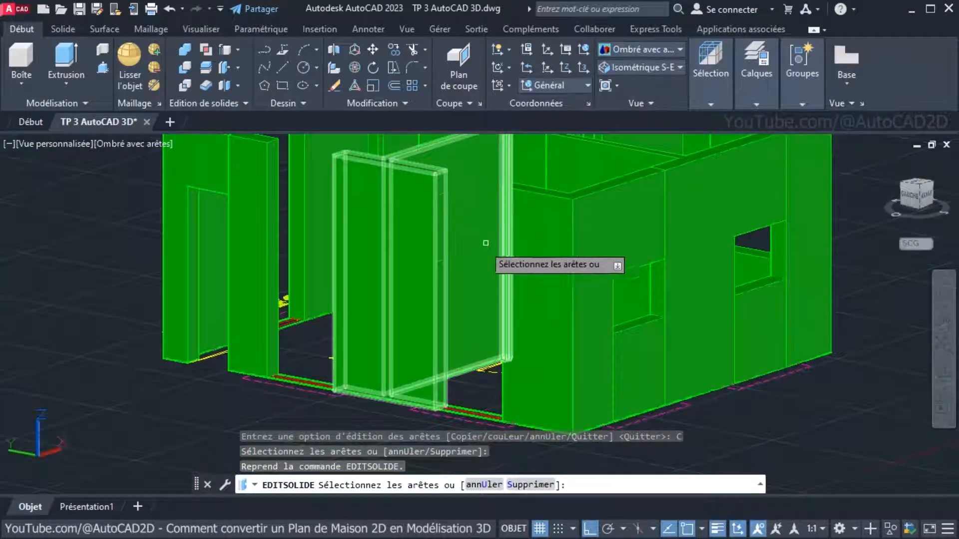
scroll(465, 227, up, 4)
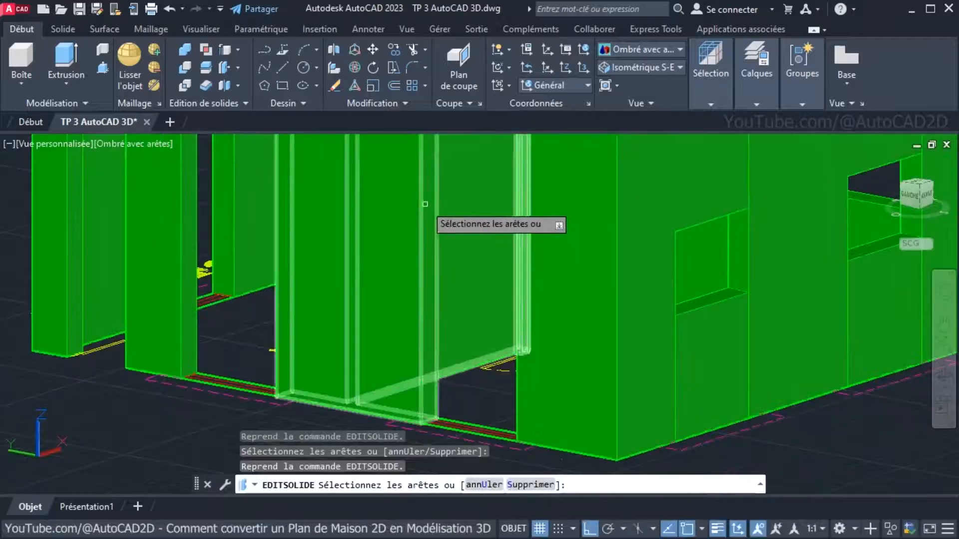
click(431, 210)
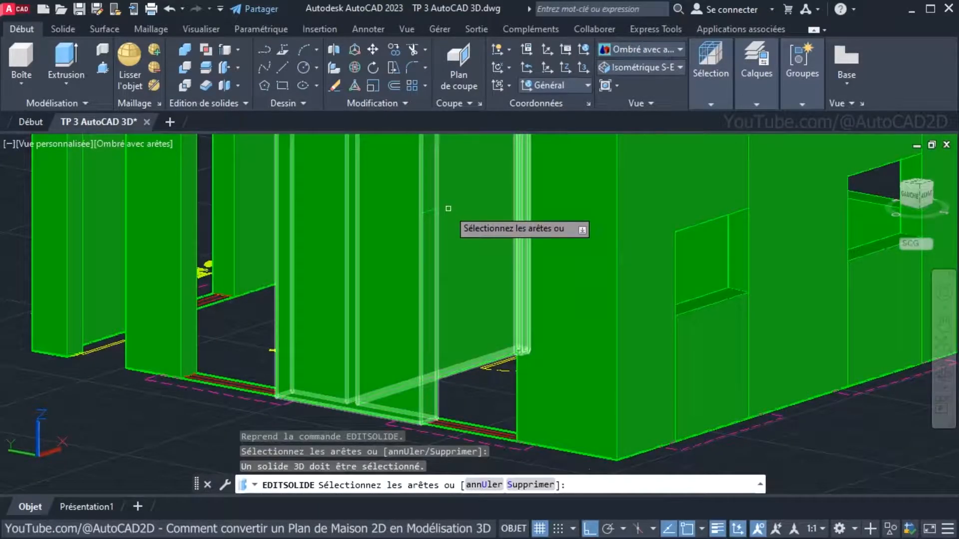
scroll(450, 220, down, 5)
scroll(433, 218, up, 8)
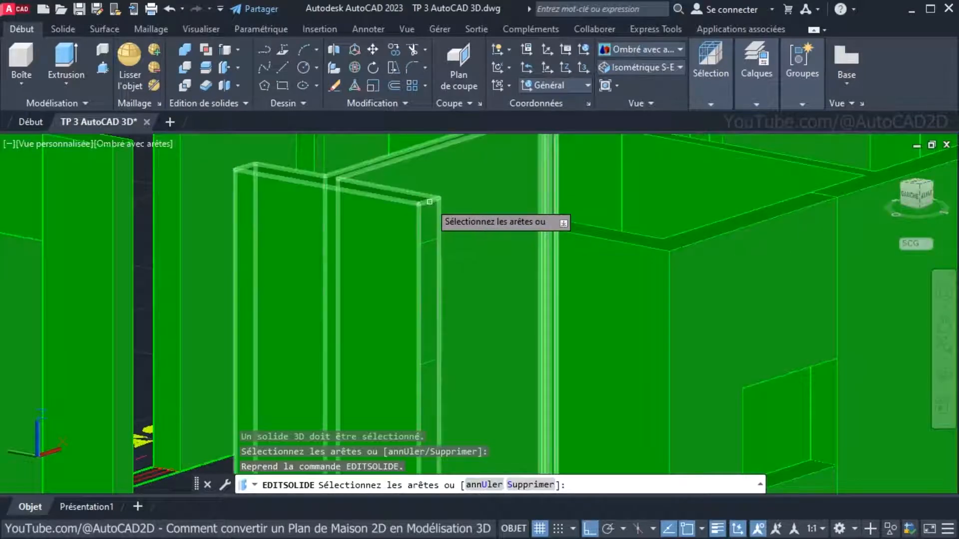
right_click(460, 211)
click(480, 221)
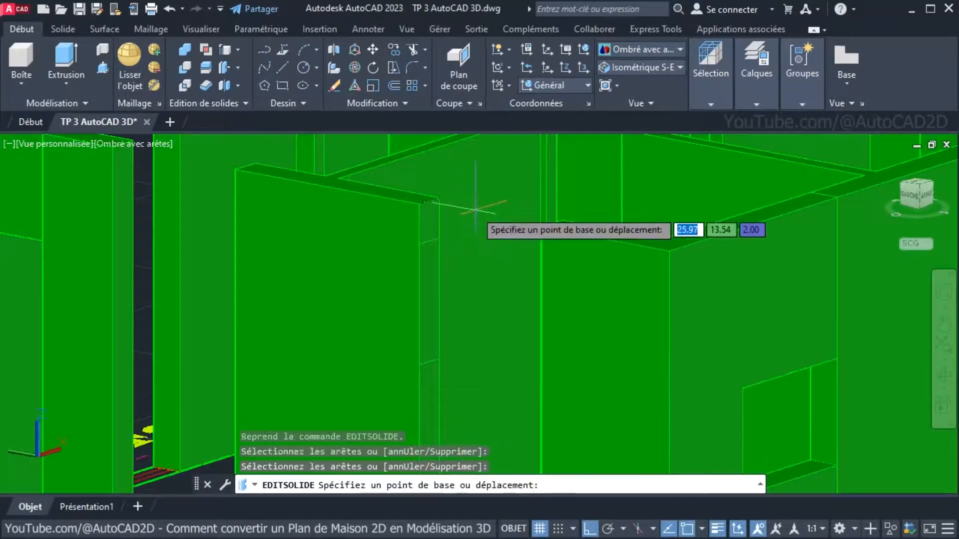
click(465, 210)
scroll(479, 317, down, 3)
middle_drag(477, 317, 467, 295)
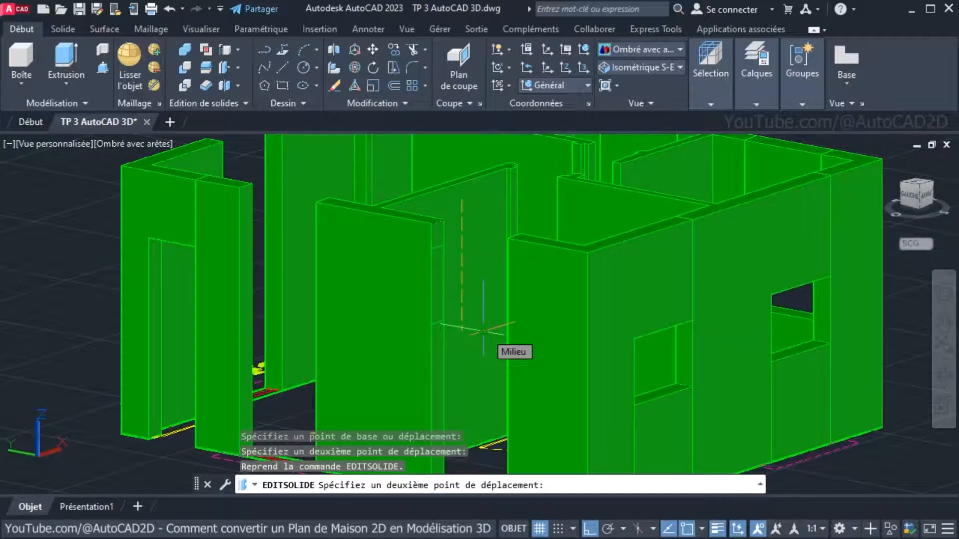
text(2.5)
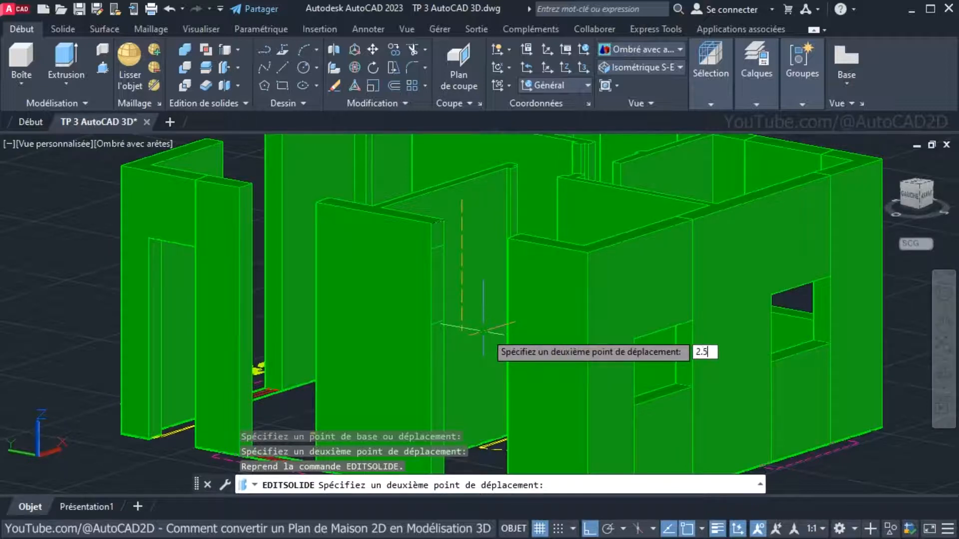
key(Return)
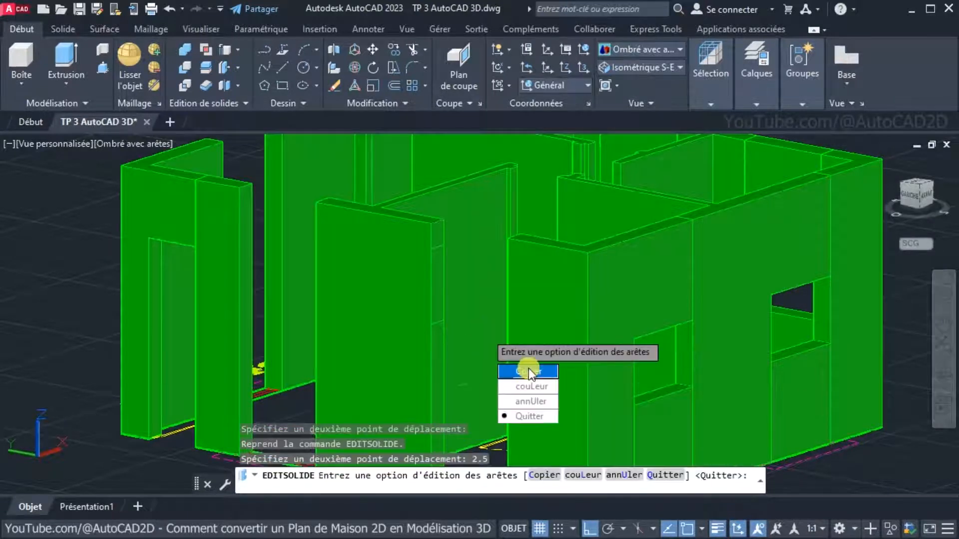
click(525, 416)
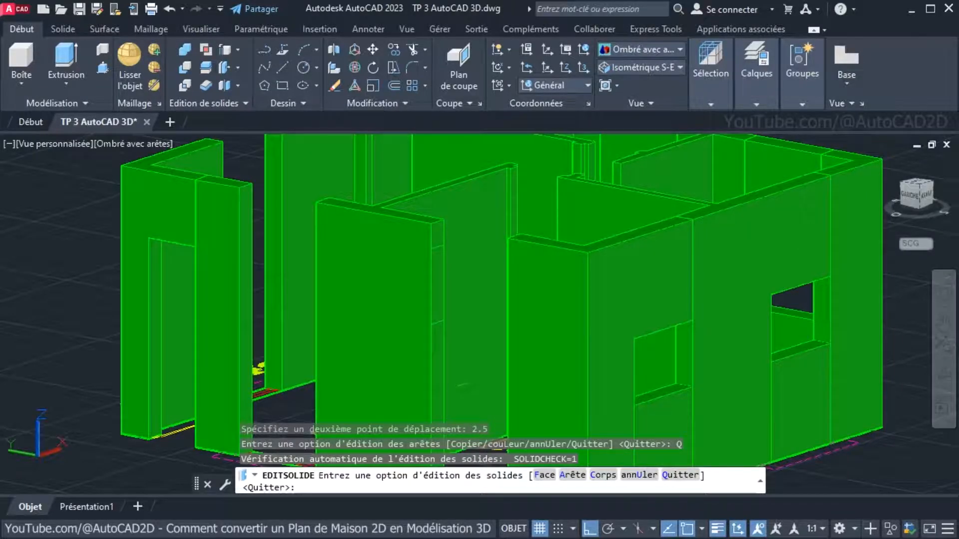
Erase the two surplus edge copies on the middle front wall's end, keeping only the one used to split it
click(436, 247)
ctrl+click(464, 385)
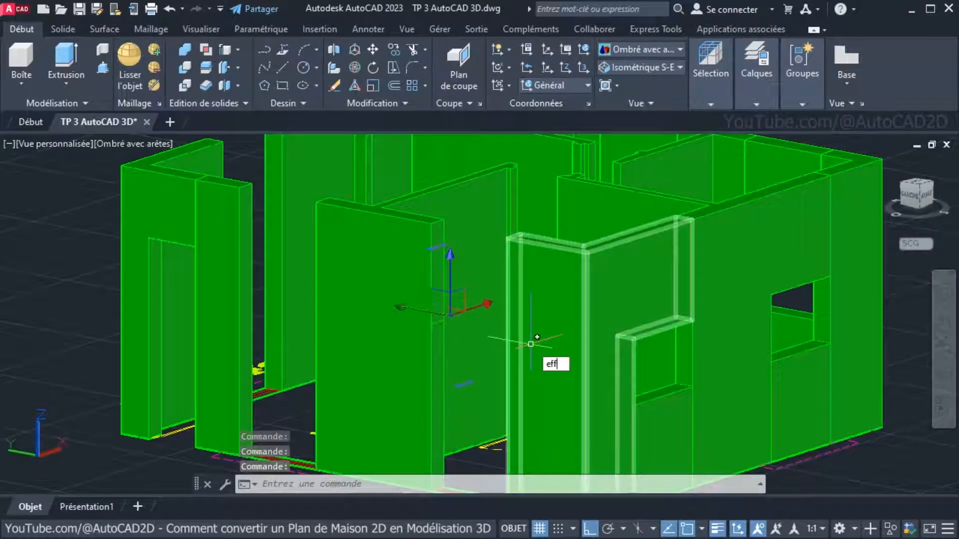
key(Return)
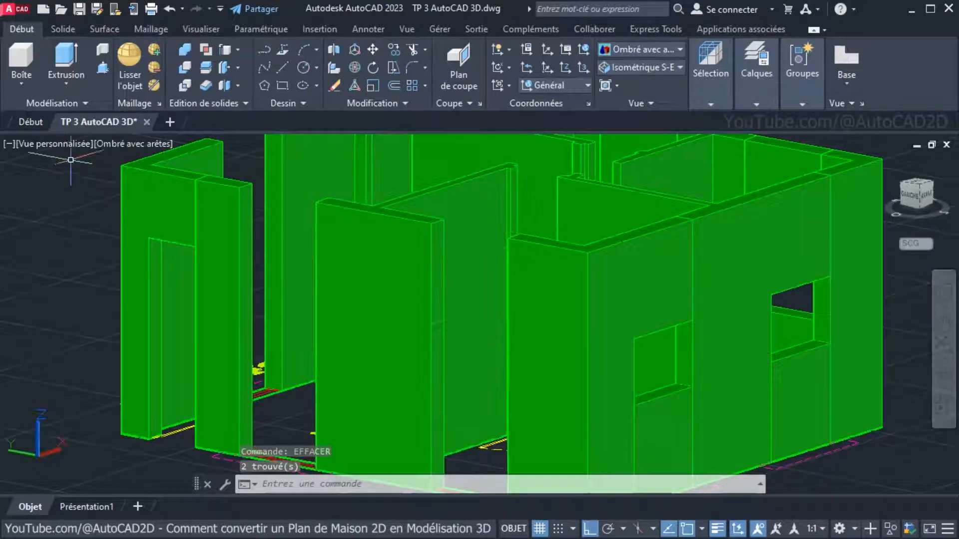
Try to press-pull the upper area of the middle front wall's end across to the corner wall, and undo it
click(99, 66)
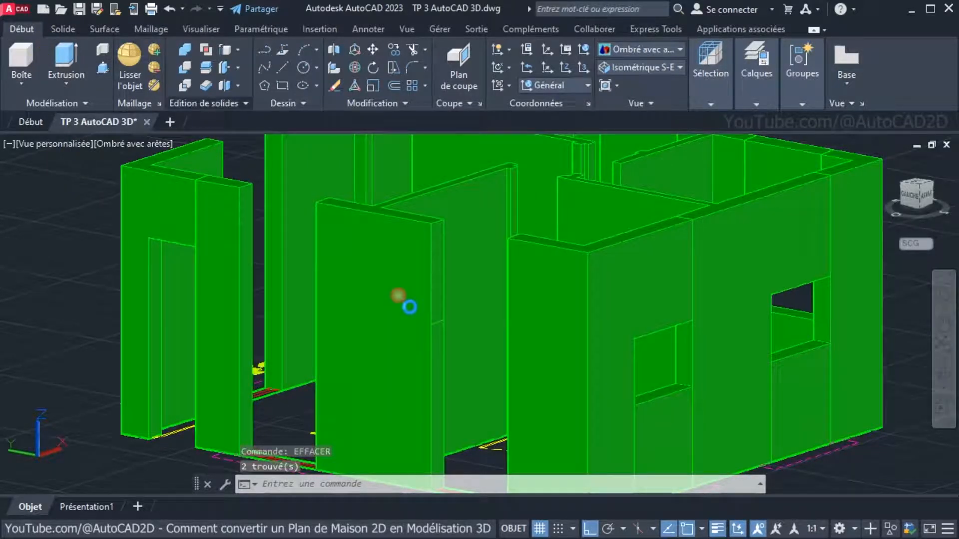
click(437, 283)
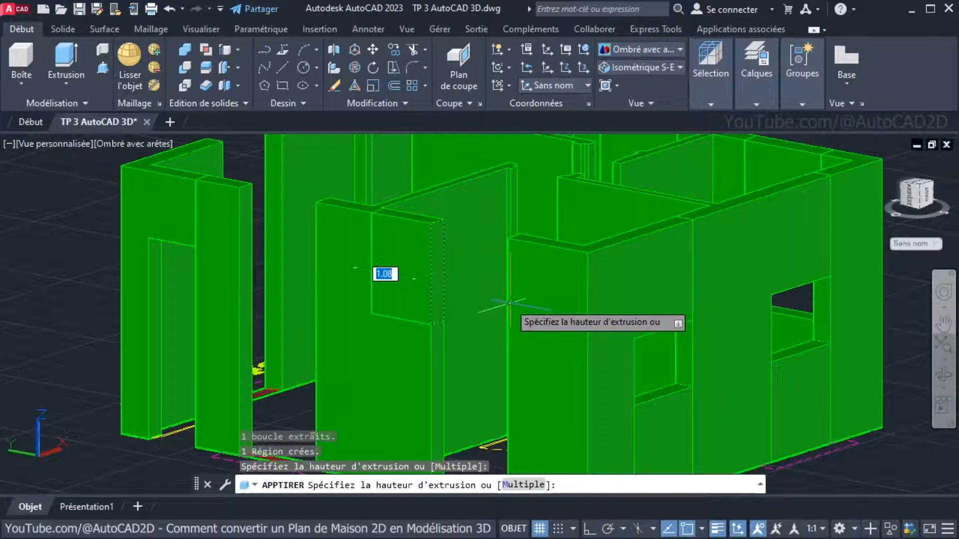
click(510, 302)
scroll(500, 315, down, 5)
scroll(487, 317, up, 3)
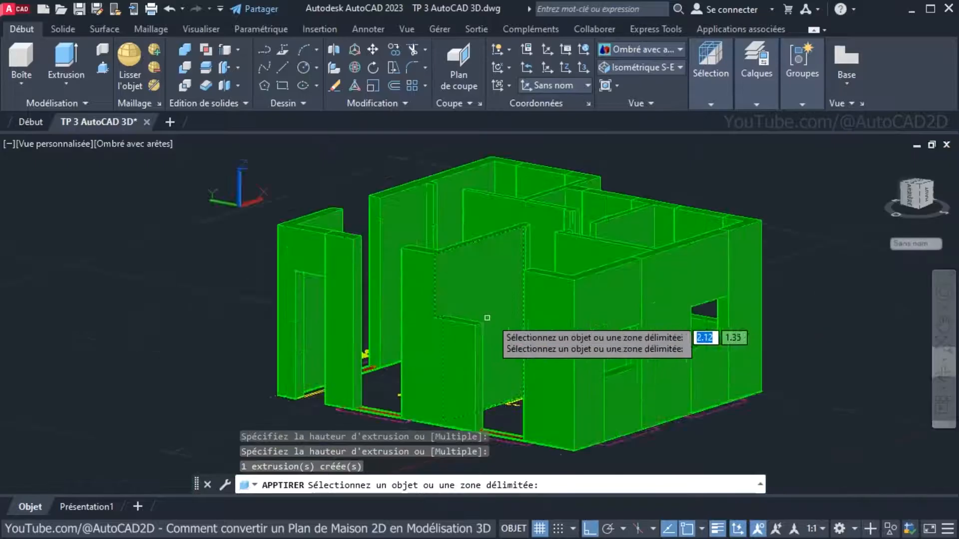
key(ctrl+z)
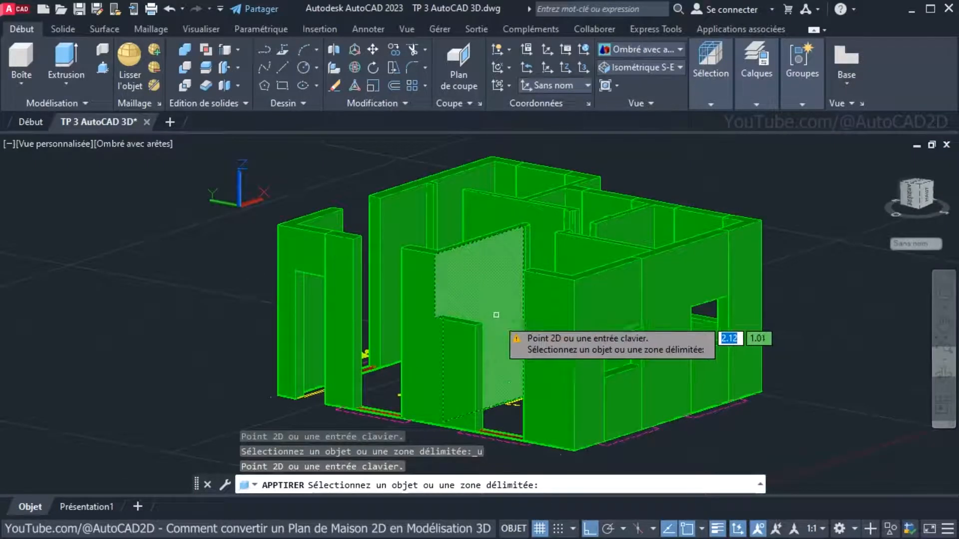
key(ctrl+z)
key(ctrl+z)
scroll(547, 316, up, 2)
key(ctrl+y)
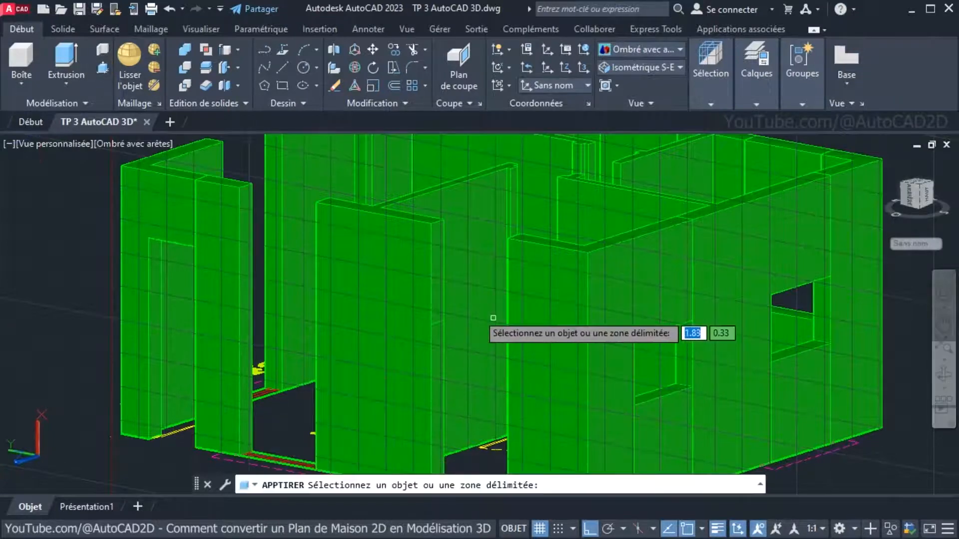
Try again to press-pull the upper part of the middle front wall's end up to the corner wall's edge
scroll(480, 311, up, 4)
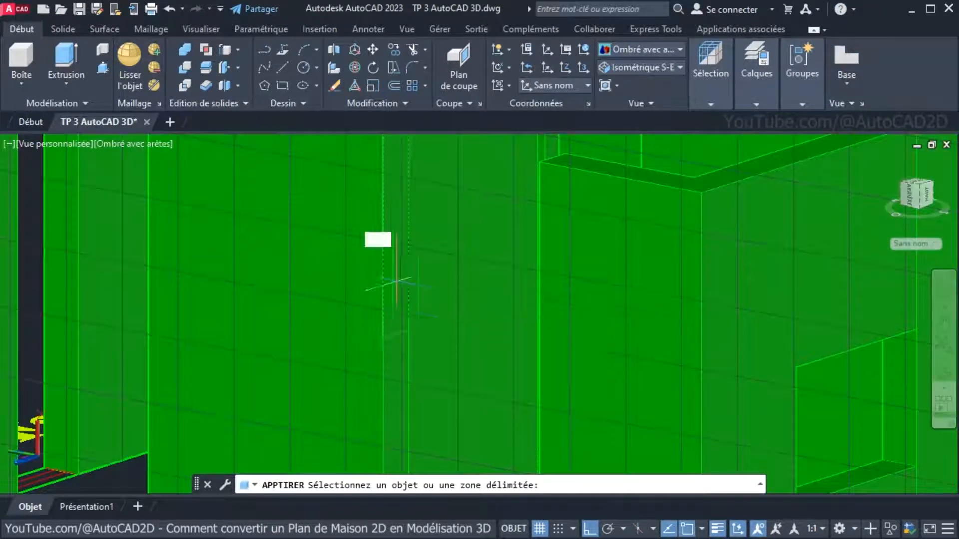
click(397, 282)
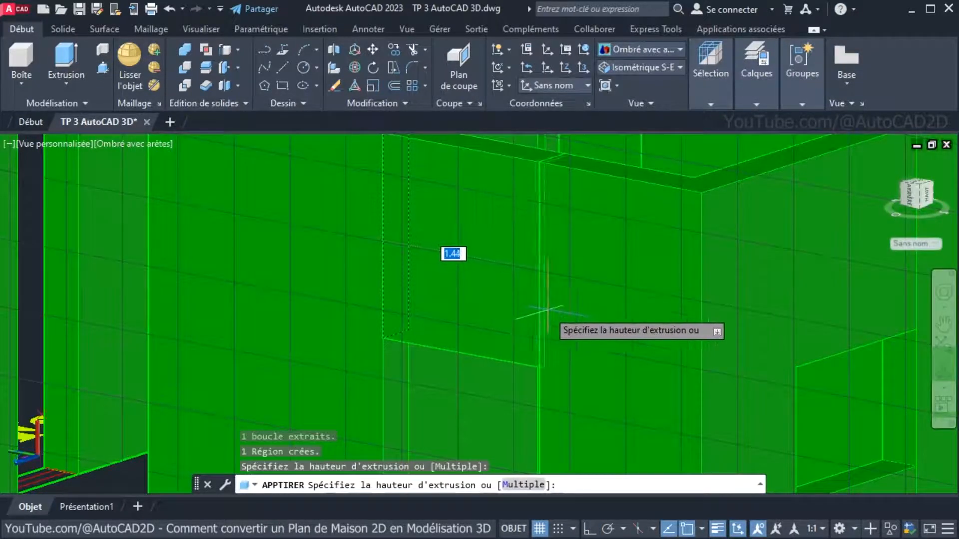
click(540, 362)
scroll(540, 362, down, 5)
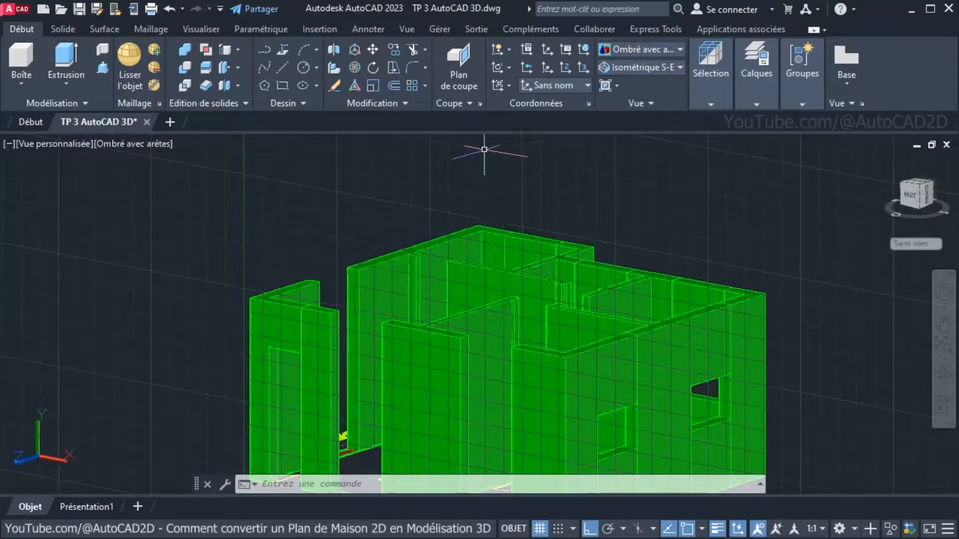
Set the coordinate system to the Haut (top) orientation
click(553, 88)
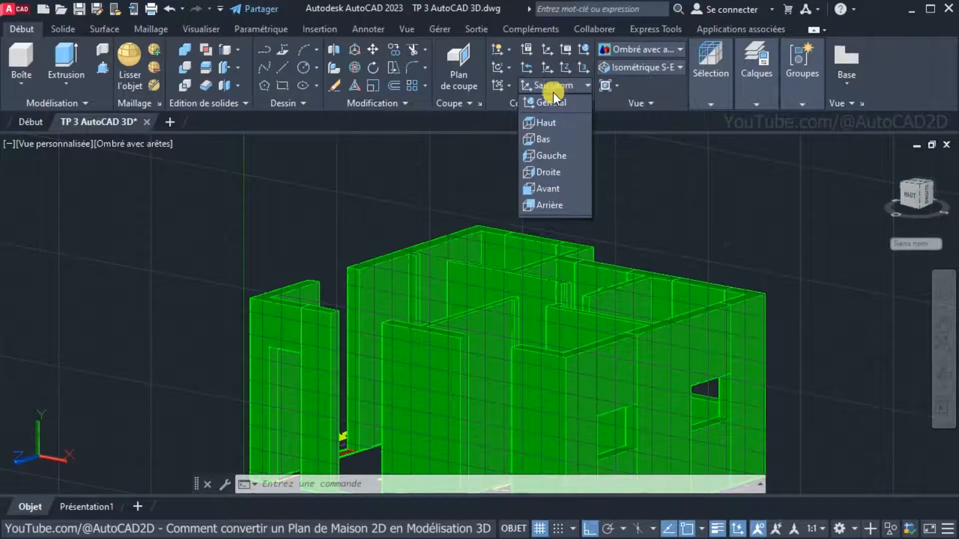
click(549, 123)
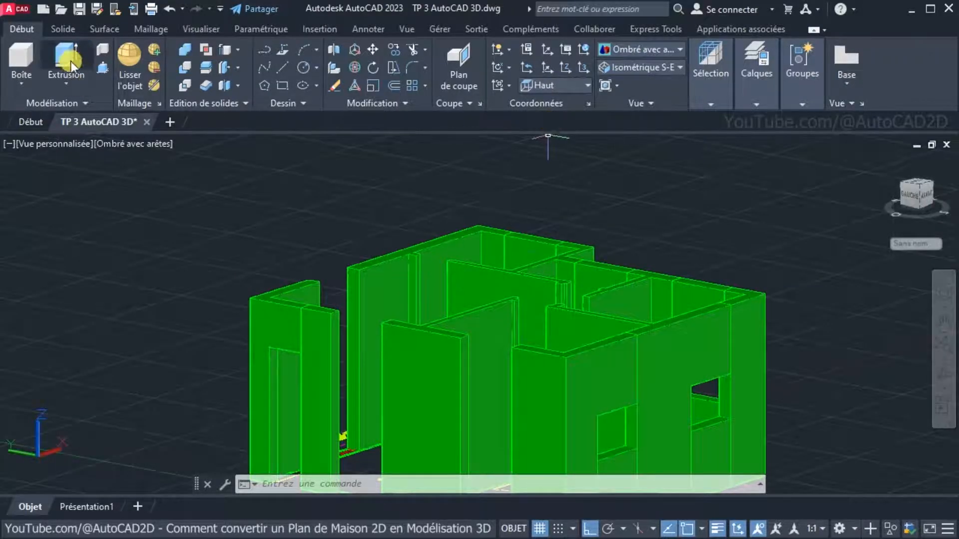
click(20, 59)
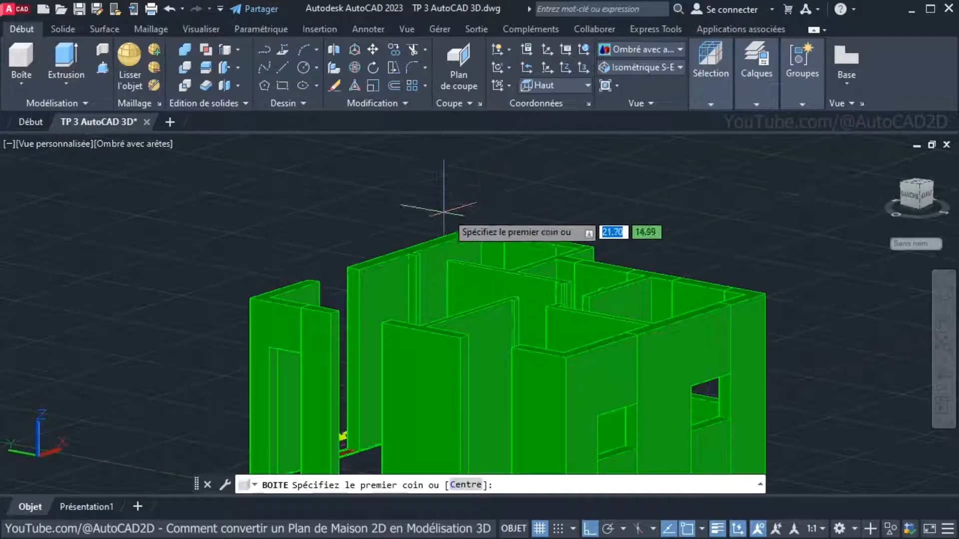
click(504, 233)
click(733, 312)
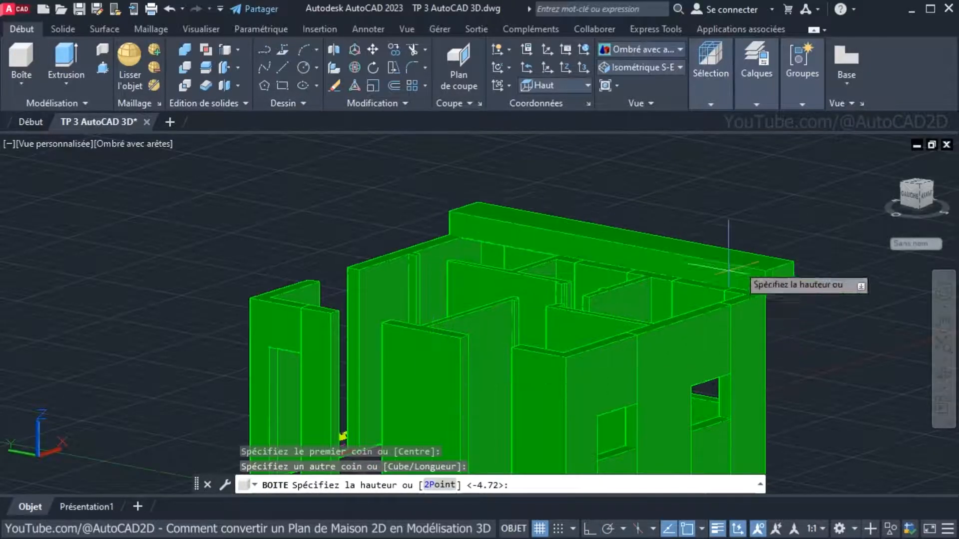
key(Escape)
right_click(424, 195)
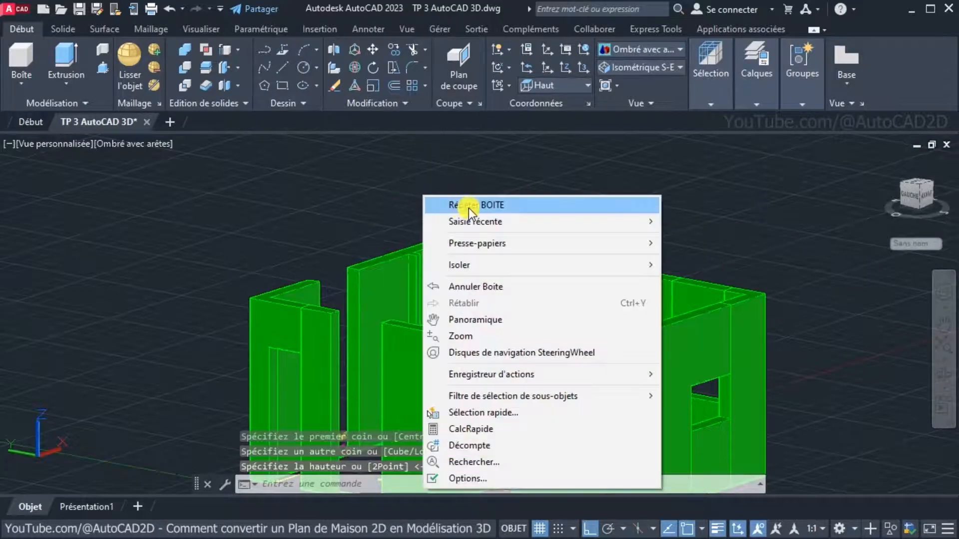
click(463, 211)
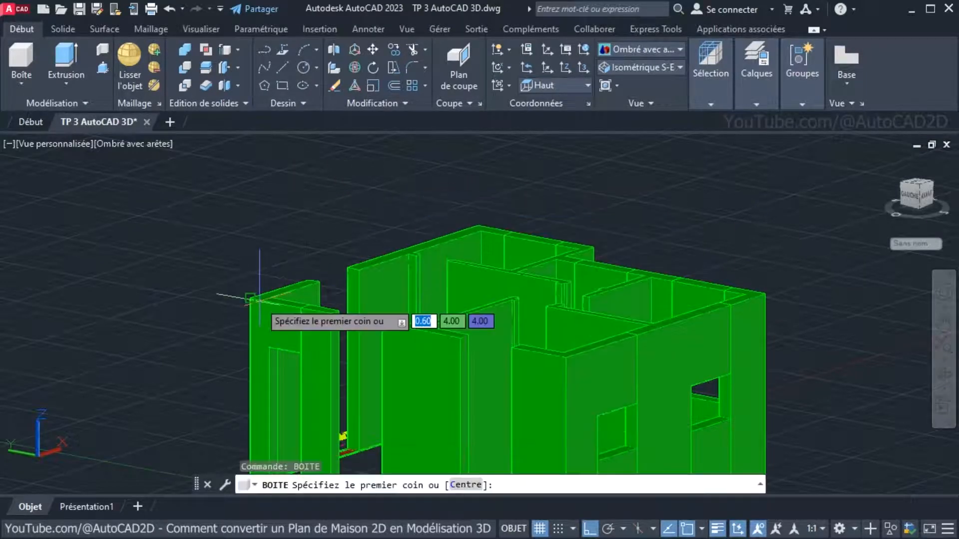
click(312, 314)
click(484, 225)
scroll(753, 295, up, 2)
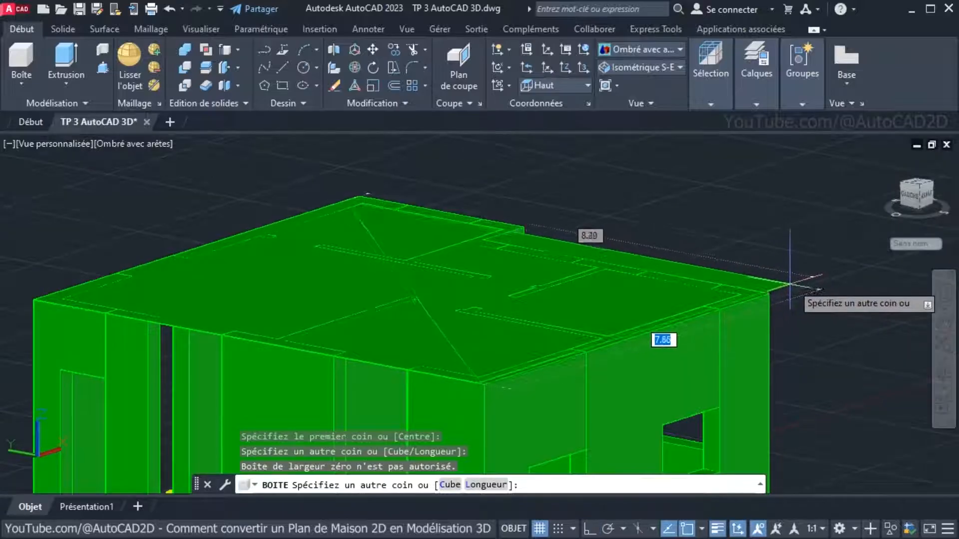
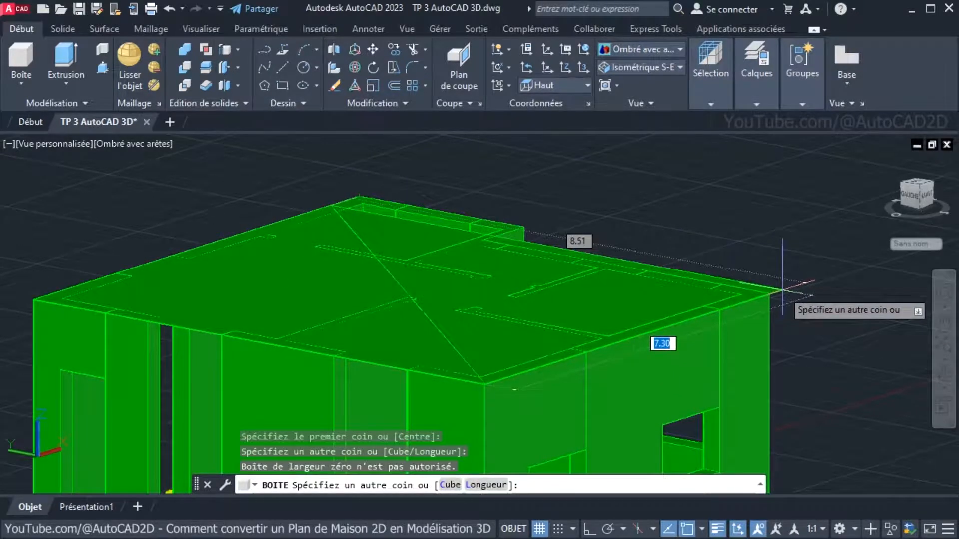
key(Escape)
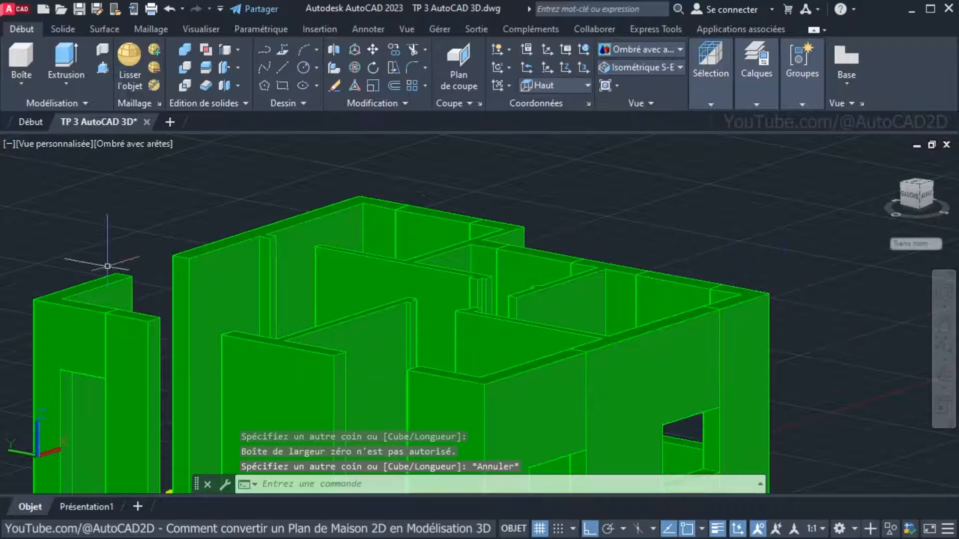
click(18, 59)
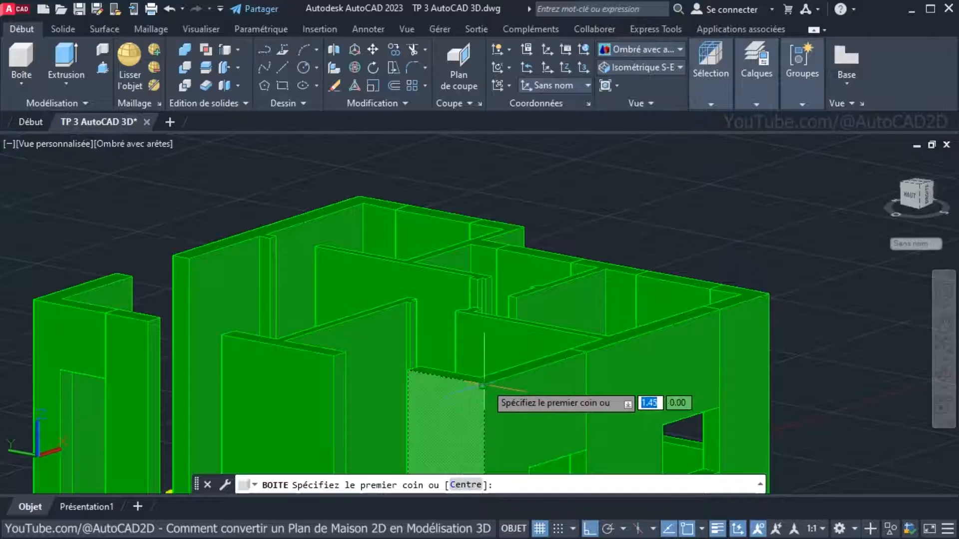
click(484, 386)
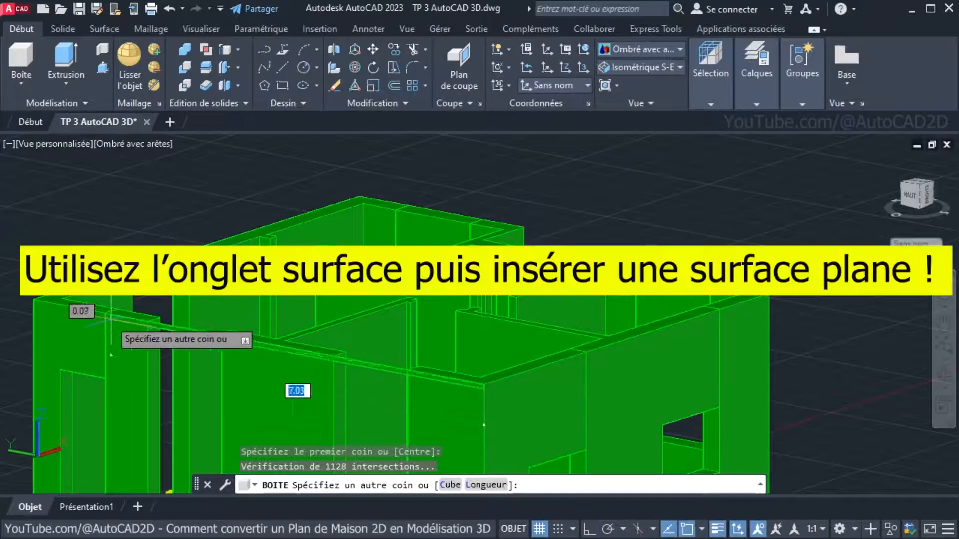
click(484, 384)
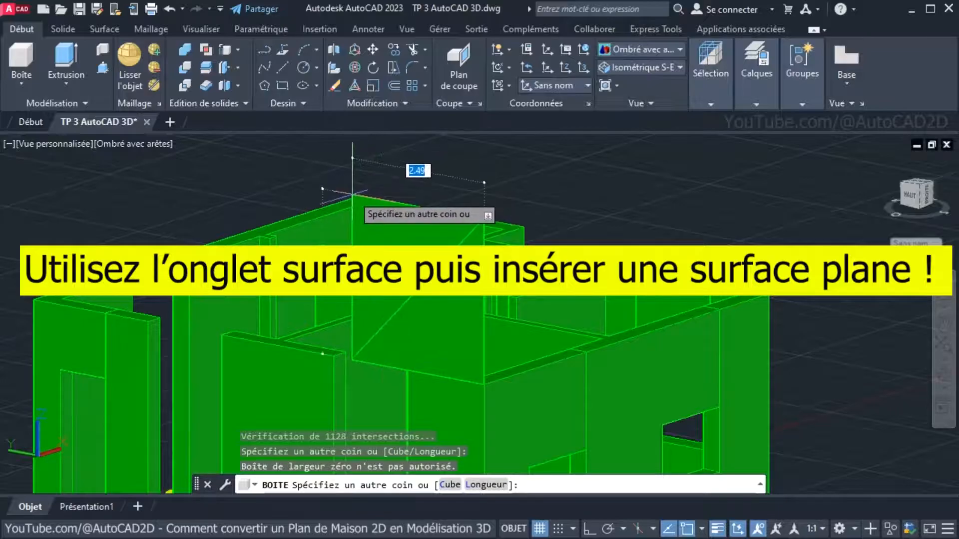
key(Escape)
scroll(464, 364, down, 3)
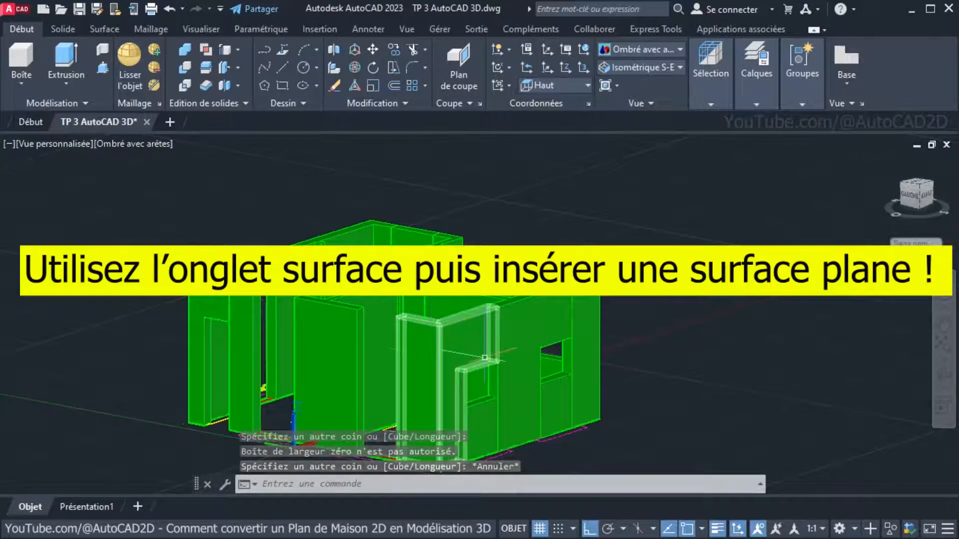
Copy the top edge of the short front wall's end, facing the middle front wall, straight down and end the edge editing
shift+middle_drag(484, 358, 570, 350)
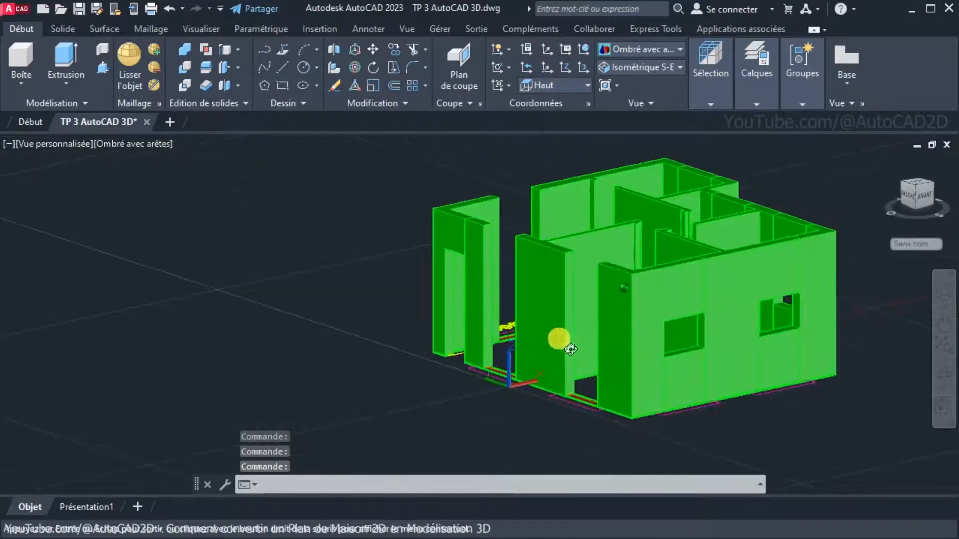
middle_drag(519, 298, 474, 358)
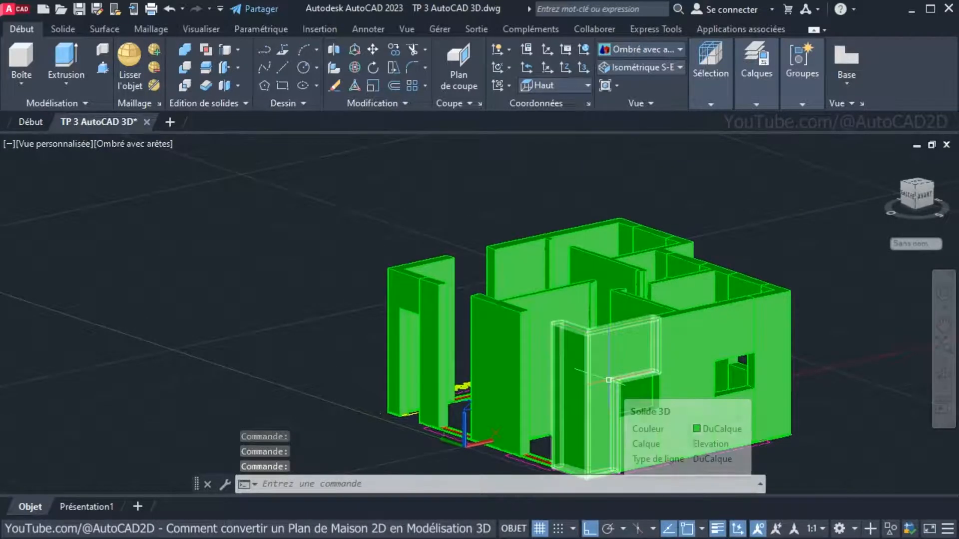
scroll(541, 365, up, 2)
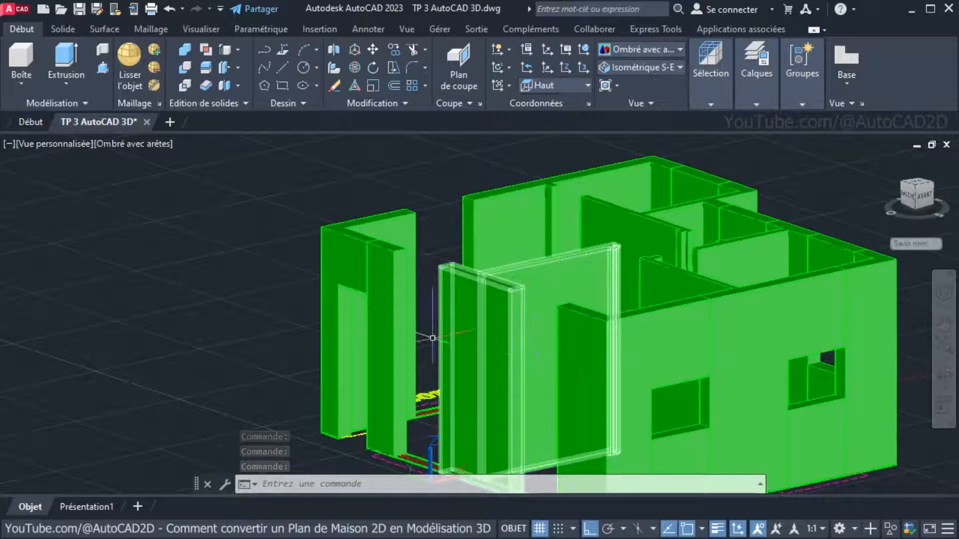
scroll(395, 287, up, 2)
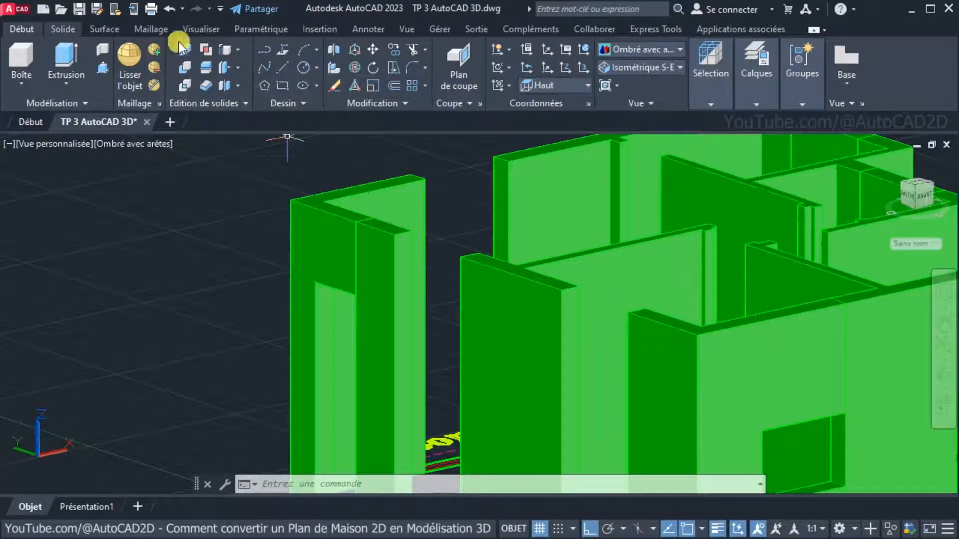
click(236, 48)
click(270, 165)
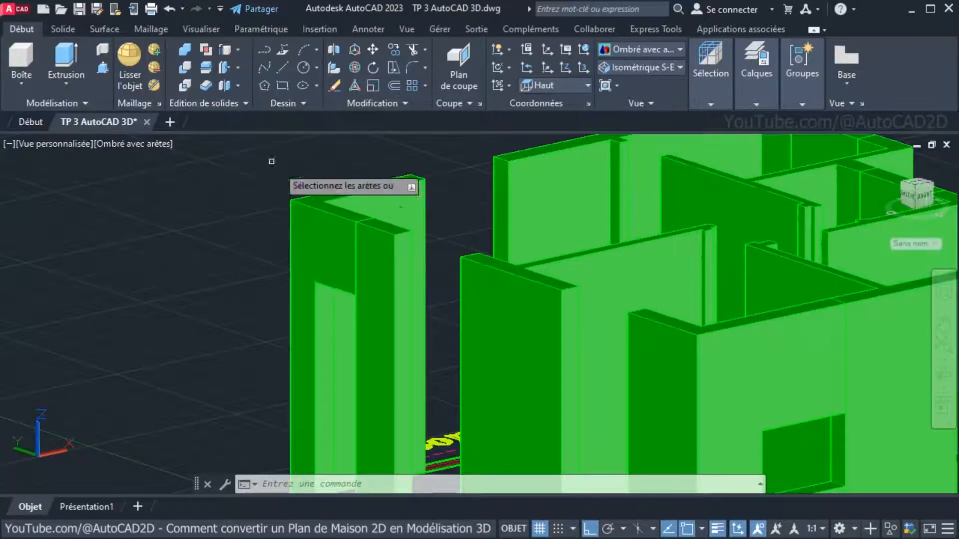
right_click(454, 233)
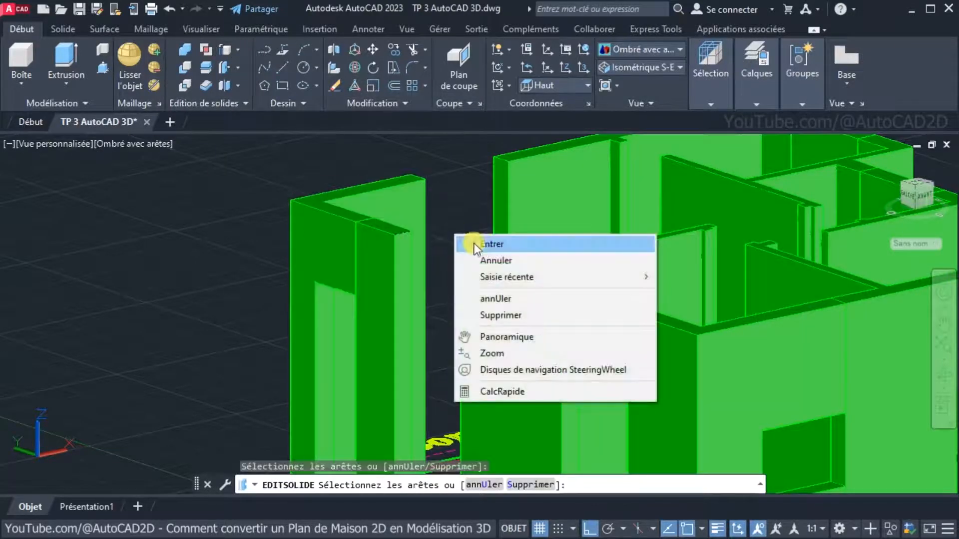
click(477, 243)
click(436, 240)
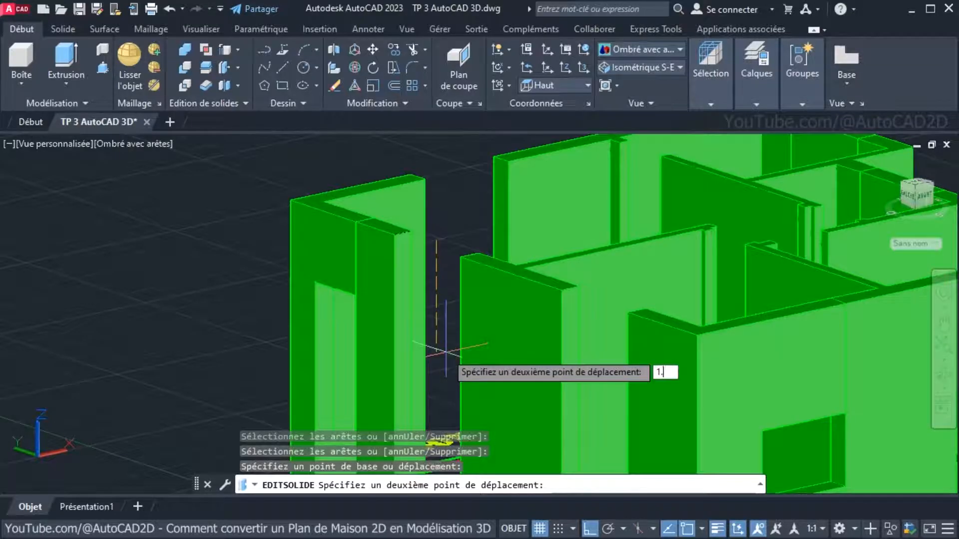
key(Return)
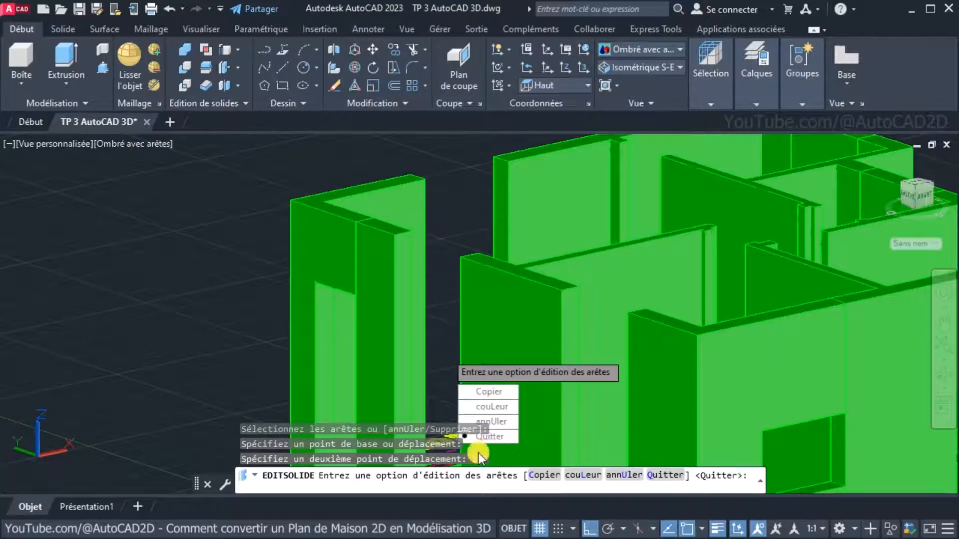
click(505, 438)
key(Return)
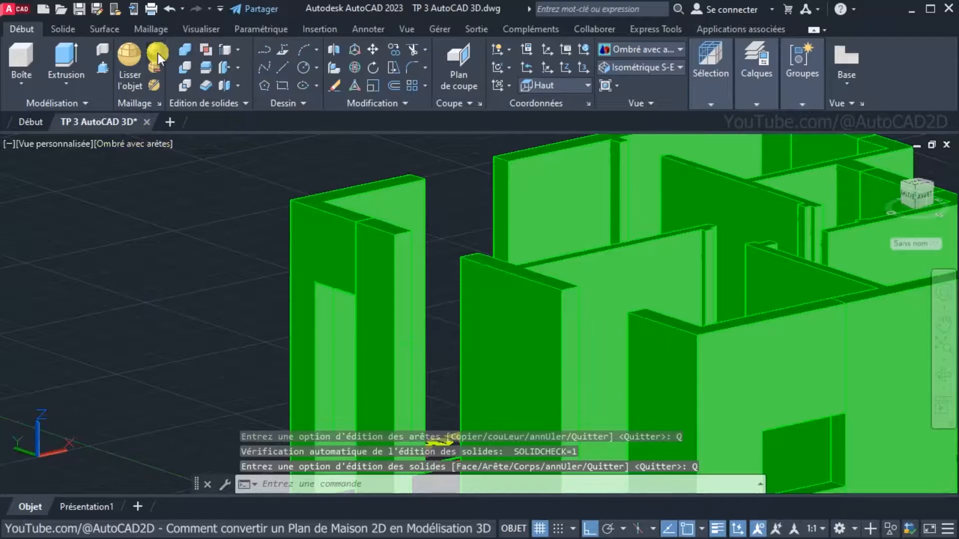
Press-pull the upper area of the short front wall's end to the middle front wall, forming the block above the door
click(402, 291)
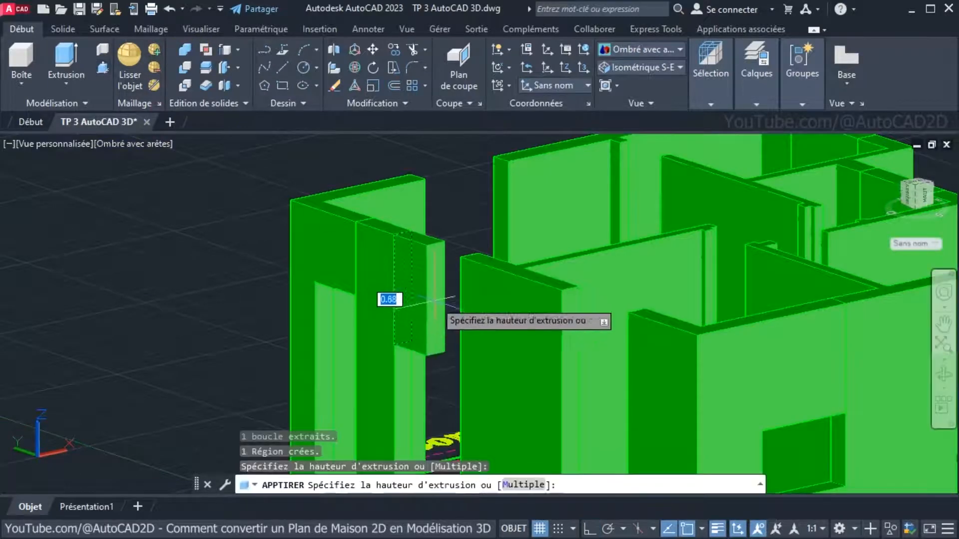
click(460, 311)
scroll(499, 319, down, 2)
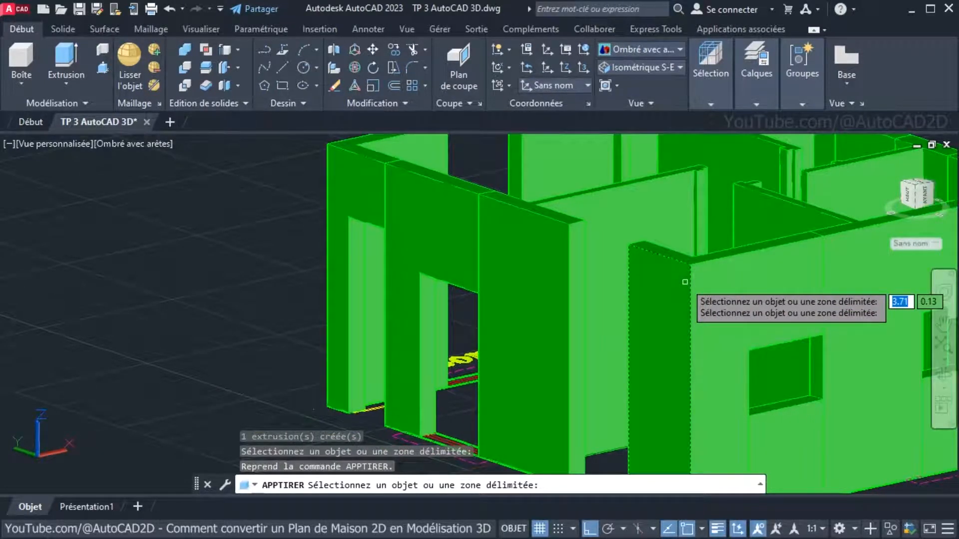
middle_drag(514, 390, 484, 338)
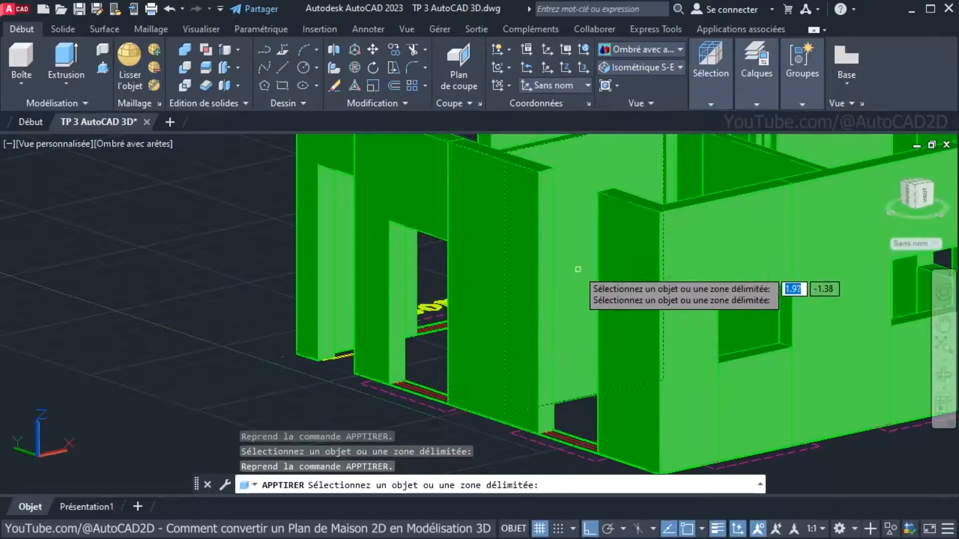
Try to copy the top edge of the middle front wall's end 1.5 straight down, then undo the edge copy
middle_drag(584, 280, 541, 352)
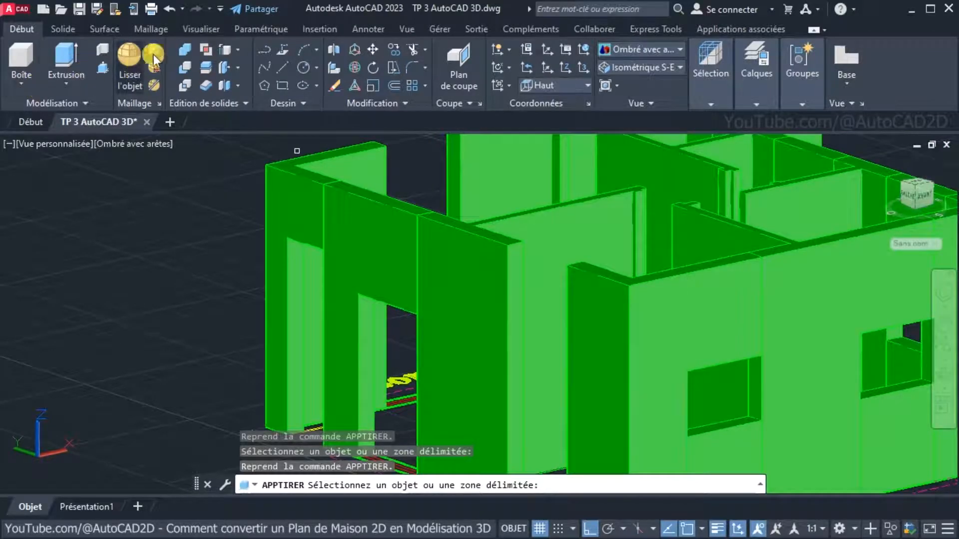
click(238, 50)
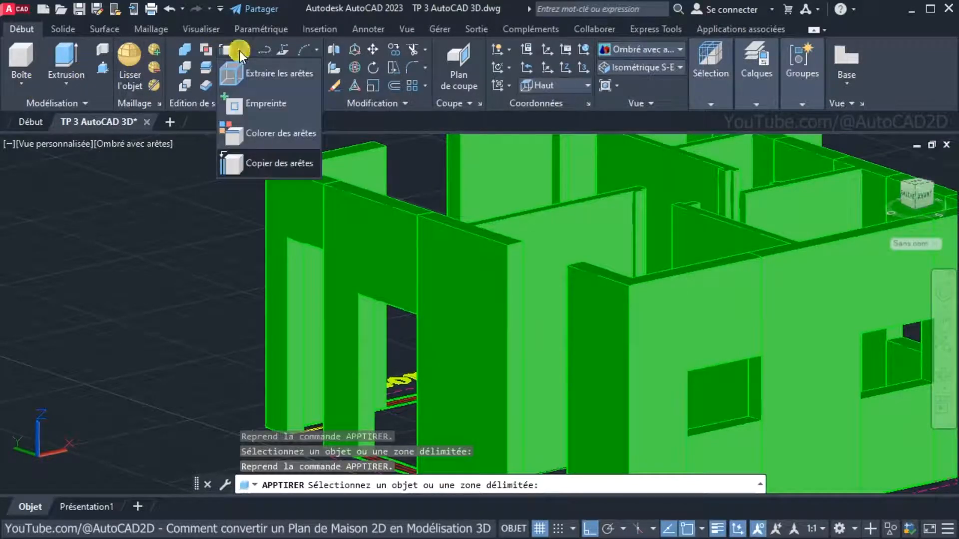
click(266, 169)
right_click(560, 238)
click(579, 250)
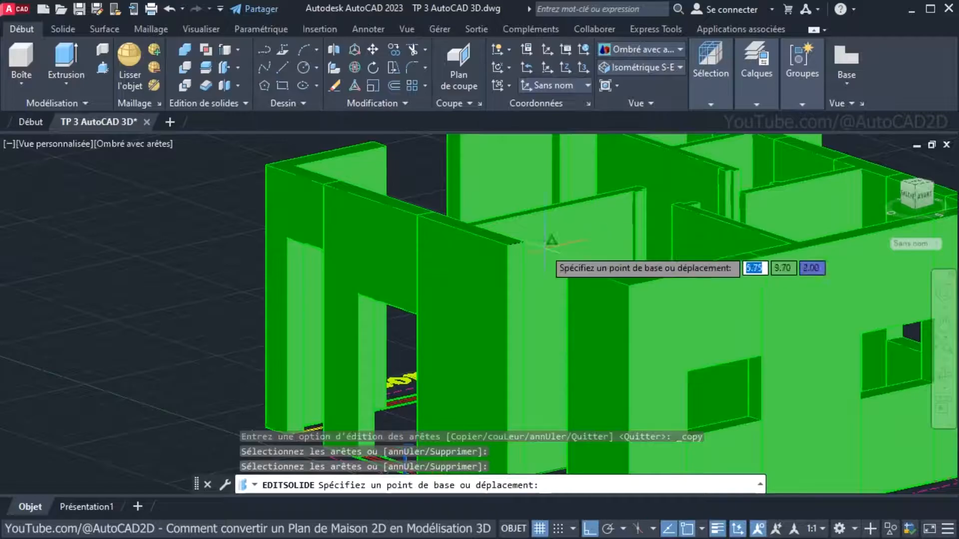
click(544, 246)
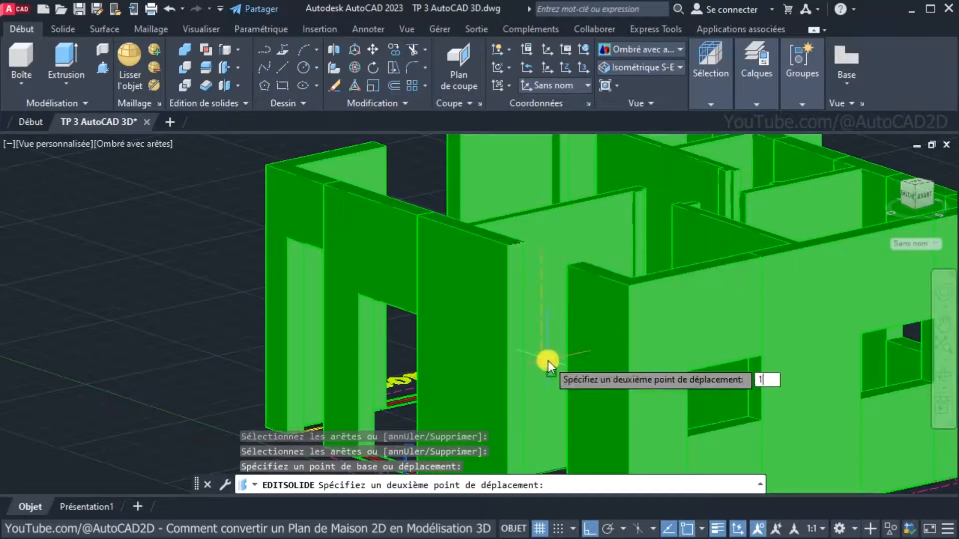
text(1.5)
key(Return)
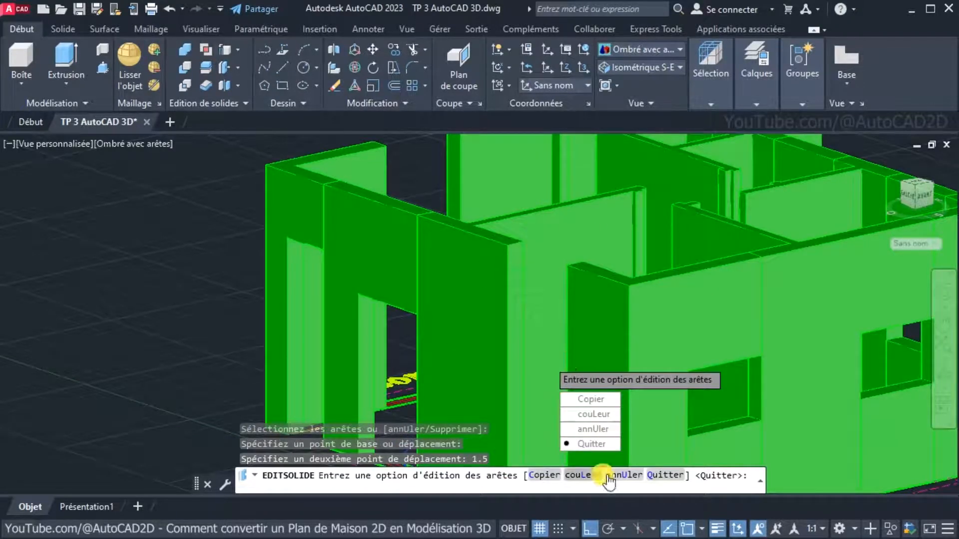
key(Escape)
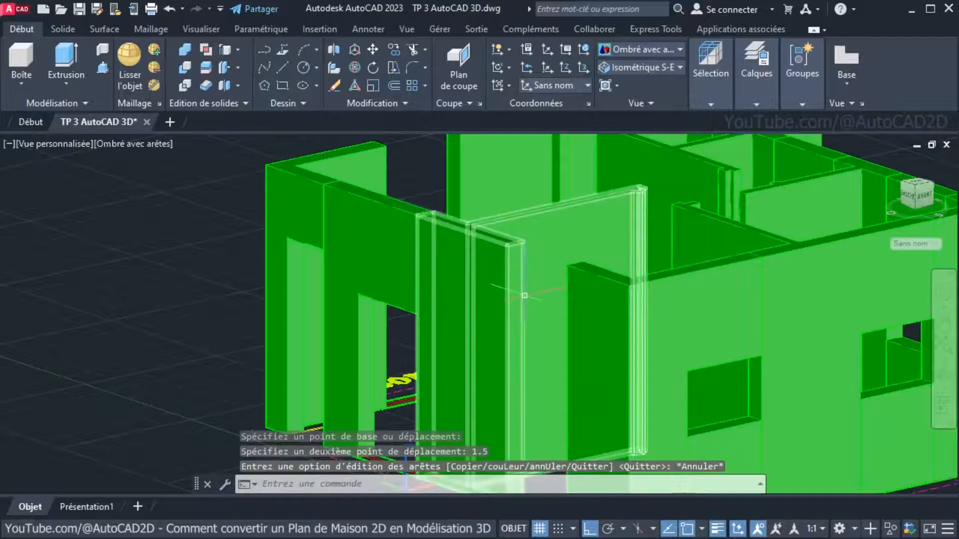
key(ctrl+z)
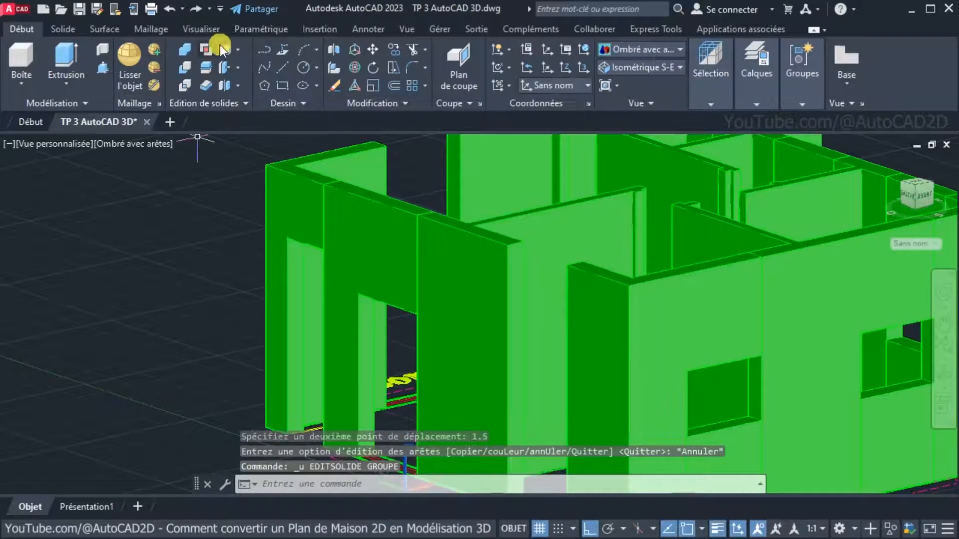
Copy the top edge of the middle front wall's end, facing the corner wall, 1.5 straight down and end the edge editing
click(238, 49)
click(268, 167)
scroll(513, 256, up, 5)
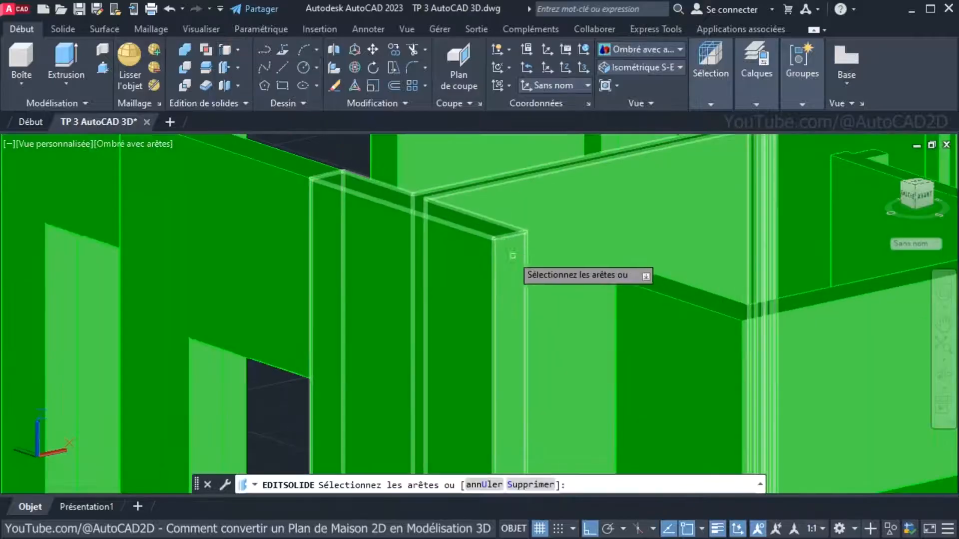
click(508, 235)
right_click(555, 252)
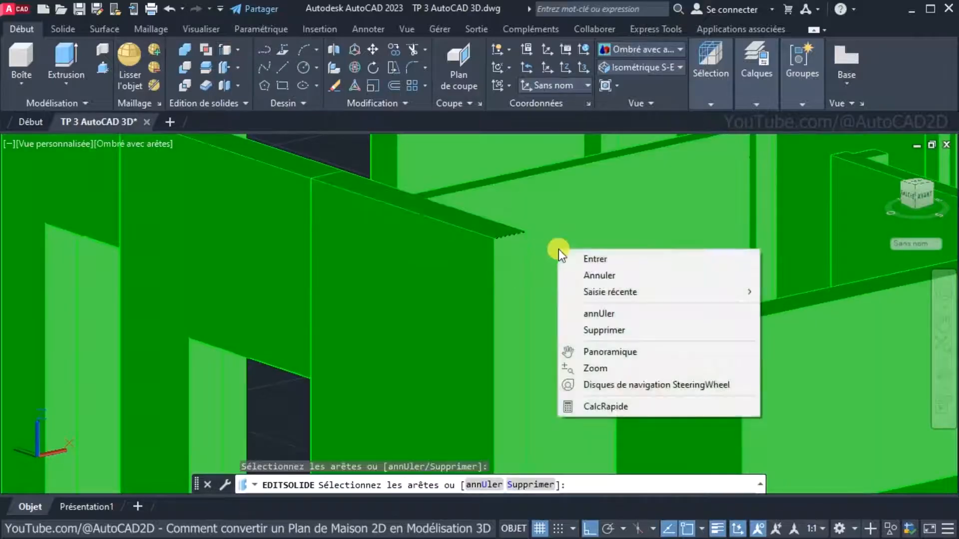
click(594, 259)
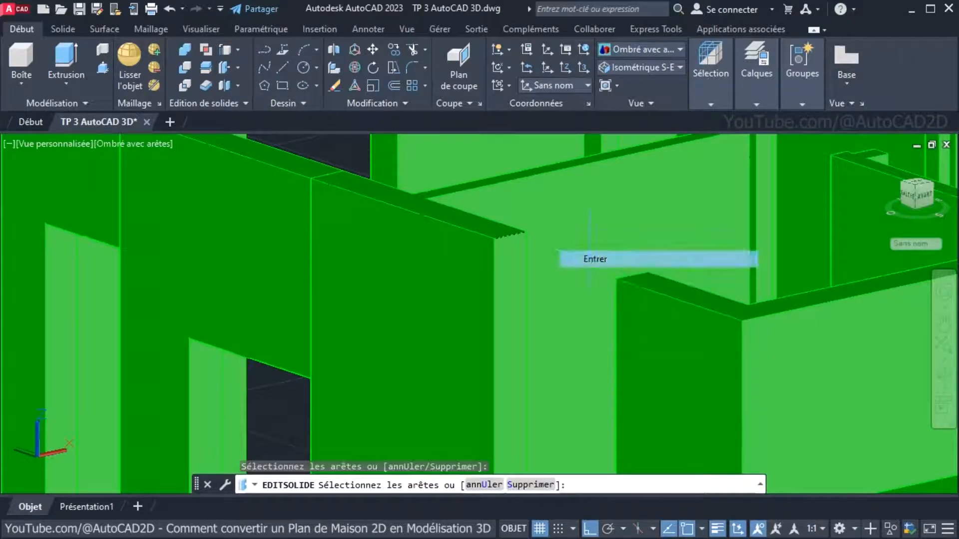
click(541, 241)
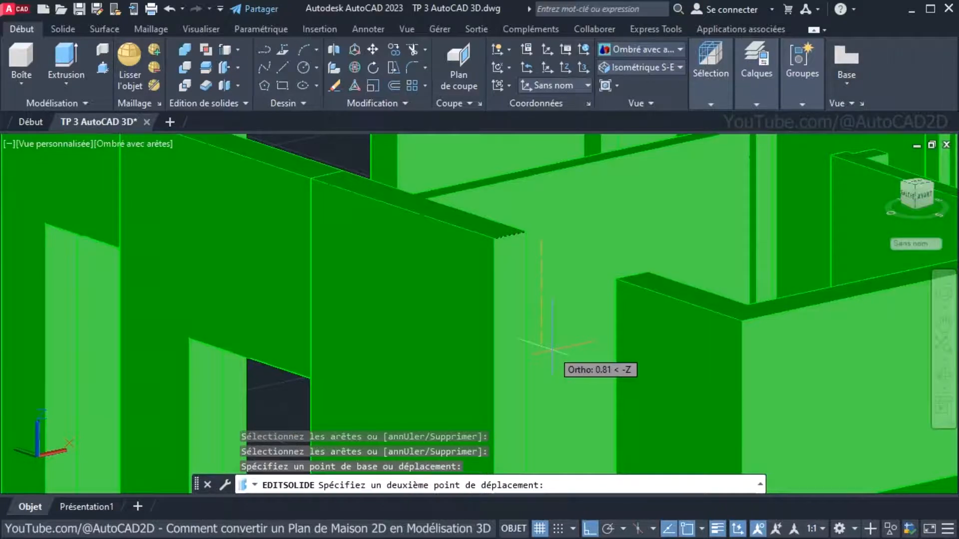
key(Return)
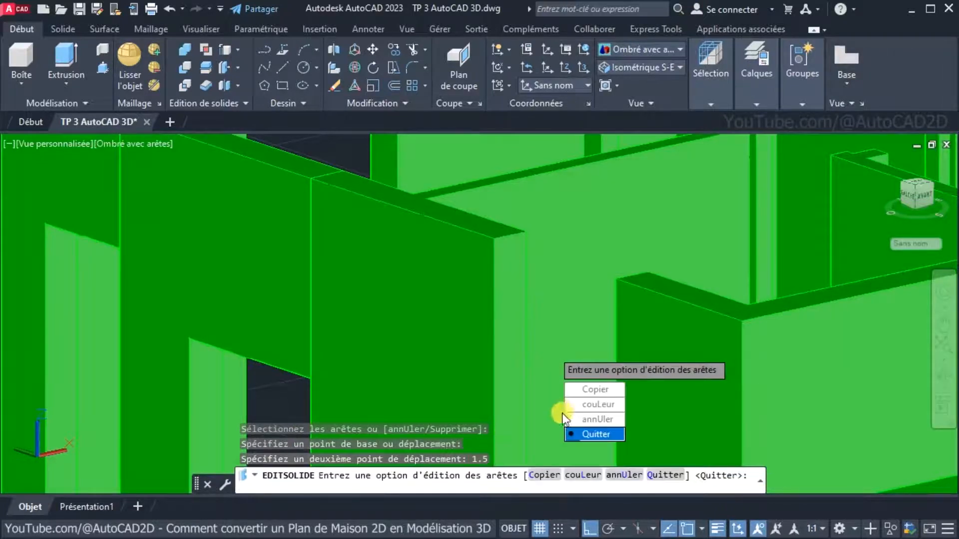
click(584, 434)
click(597, 451)
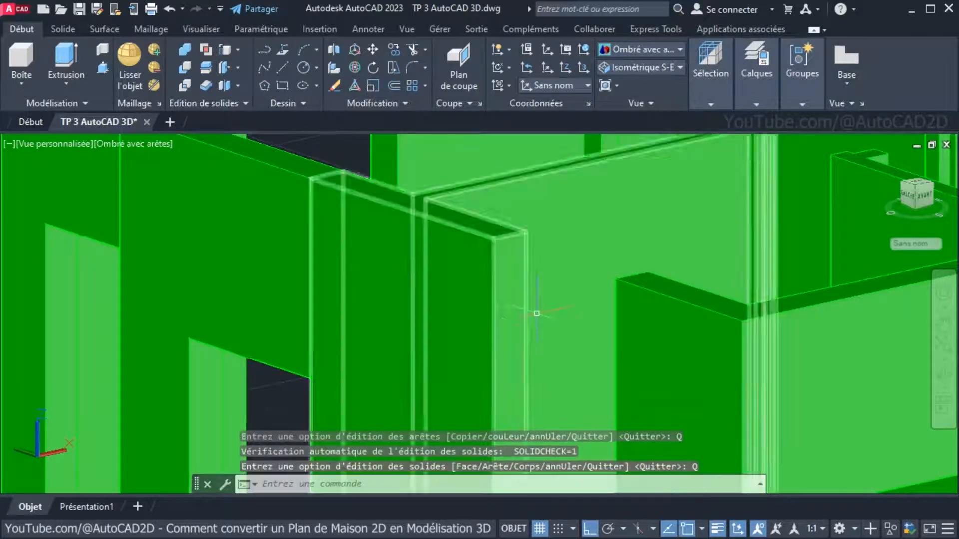
Press-pull the upper area of the middle front wall's end to the corner wall, forming the block above the window
scroll(535, 249, up, 3)
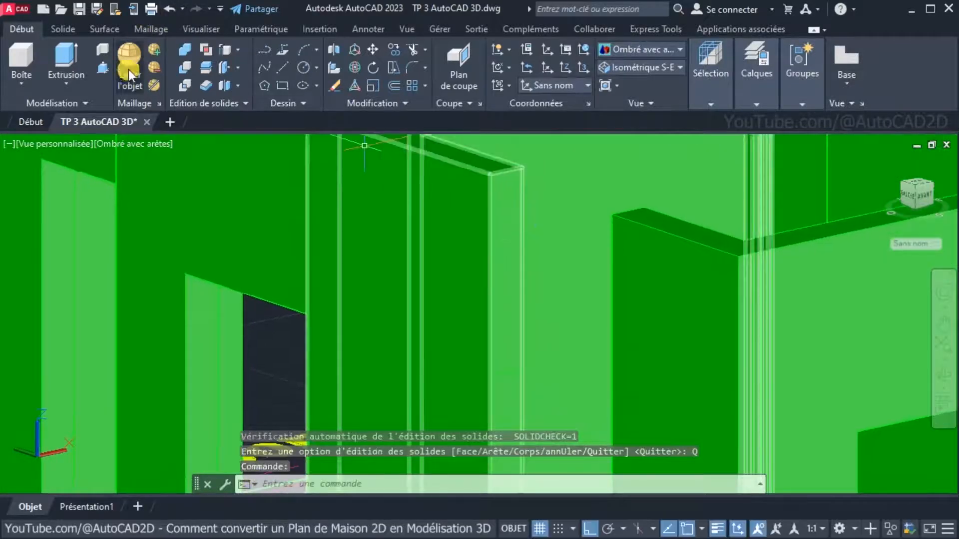
click(104, 68)
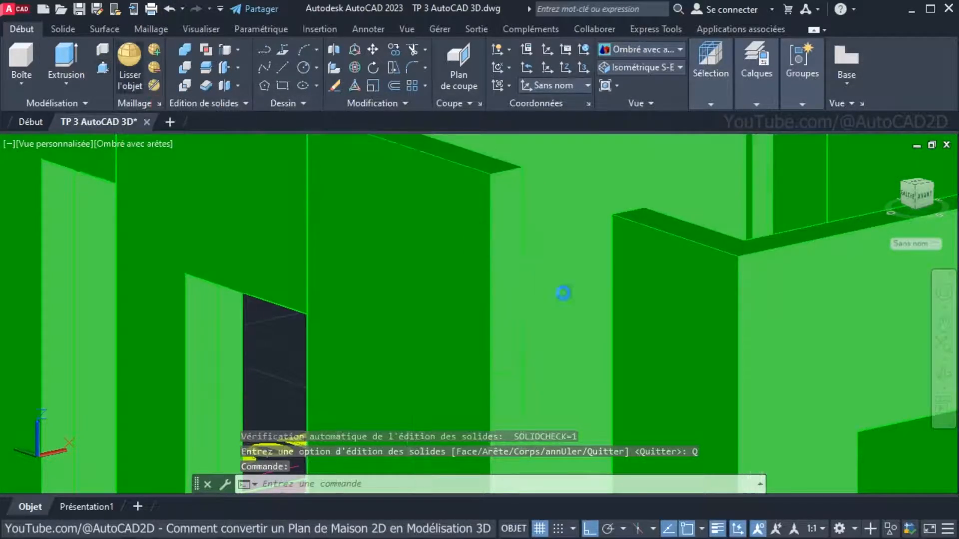
click(508, 283)
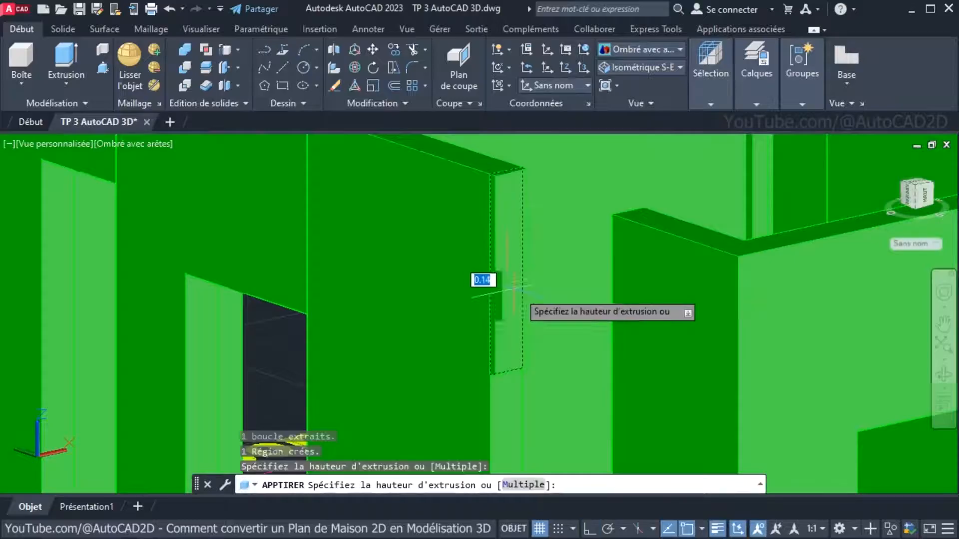
click(618, 328)
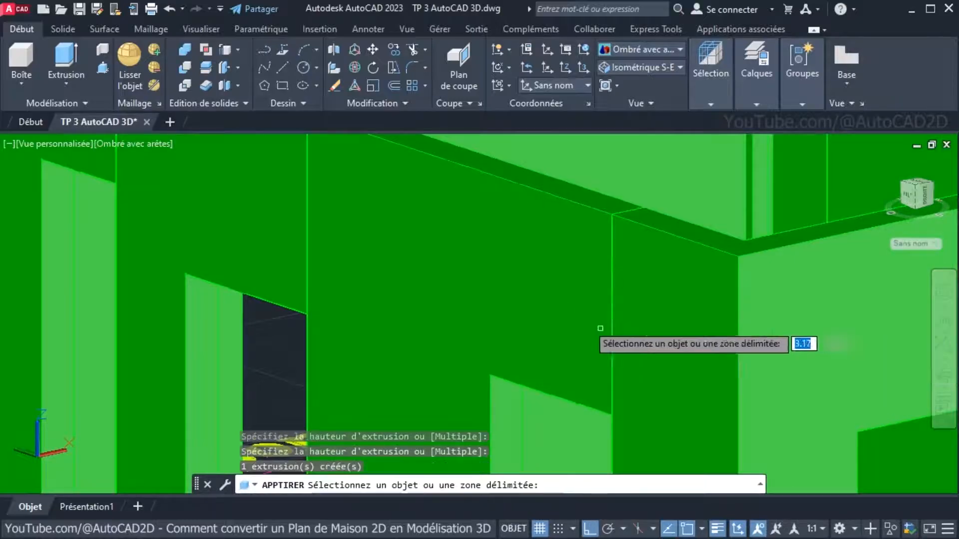
Press-pull the window strip between the middle front wall and corner wall 1.5 up, and extend the block's face outward to the walls' outer face
scroll(589, 329, down, 5)
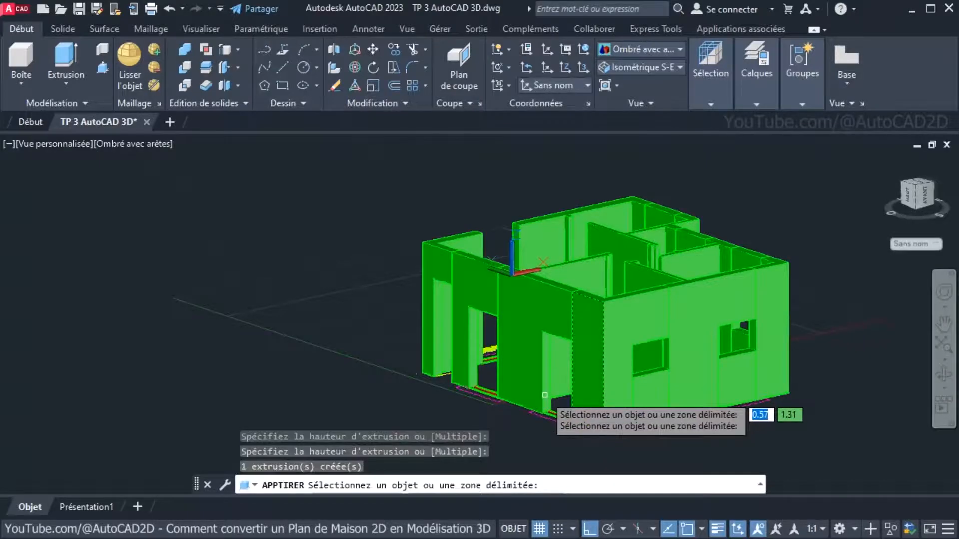
scroll(545, 395, up, 6)
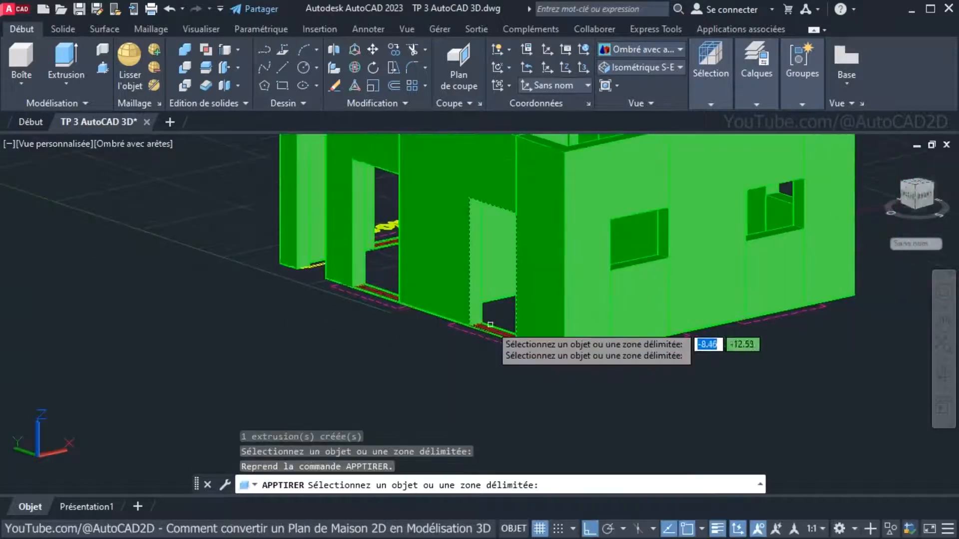
scroll(484, 324, up, 2)
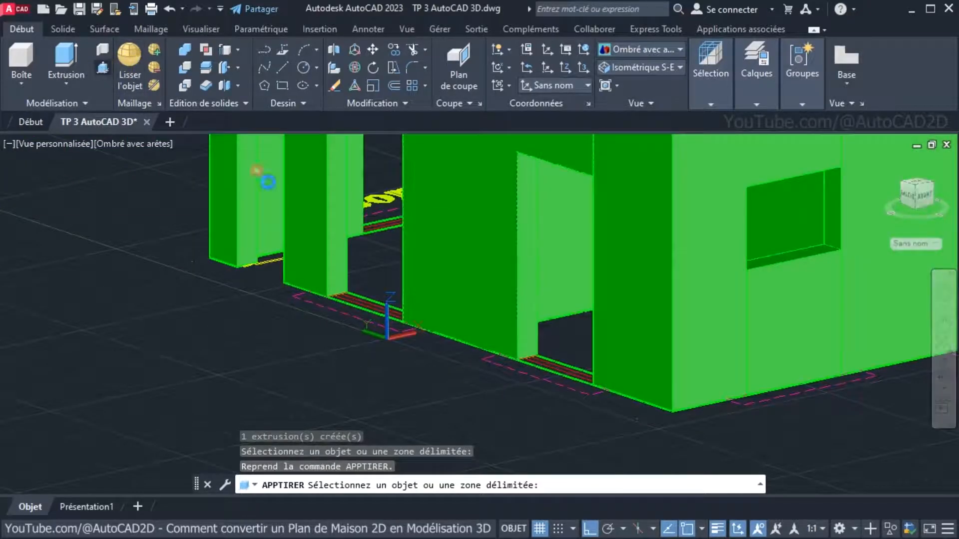
scroll(553, 334, up, 4)
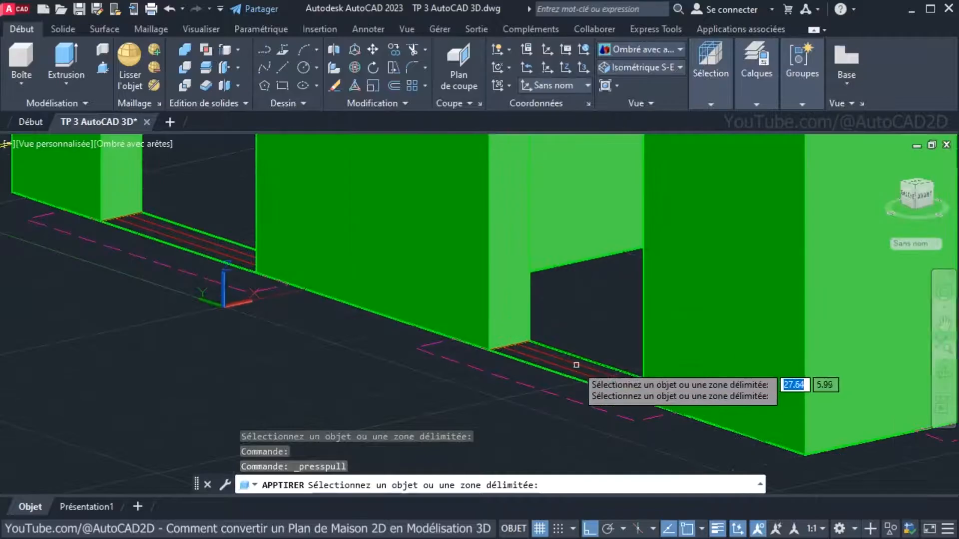
click(576, 362)
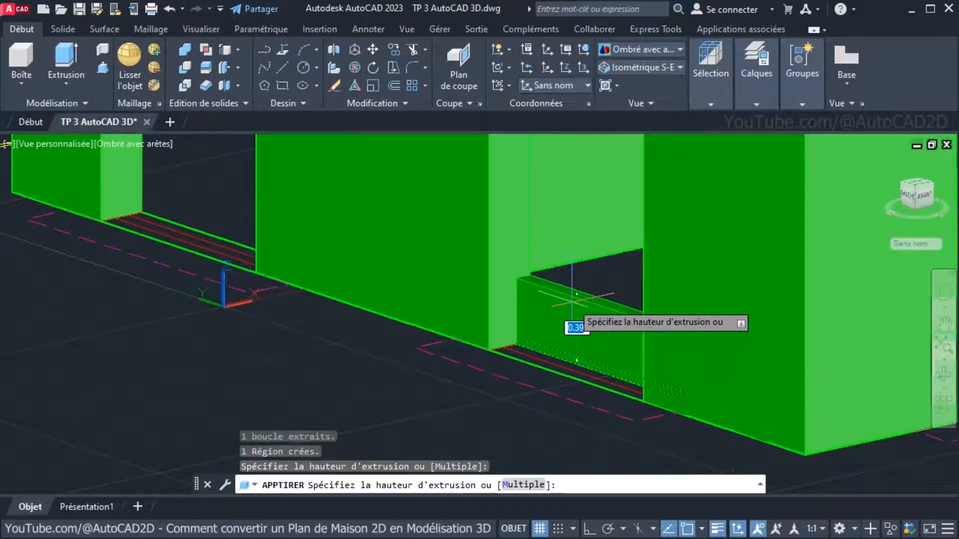
key(Return)
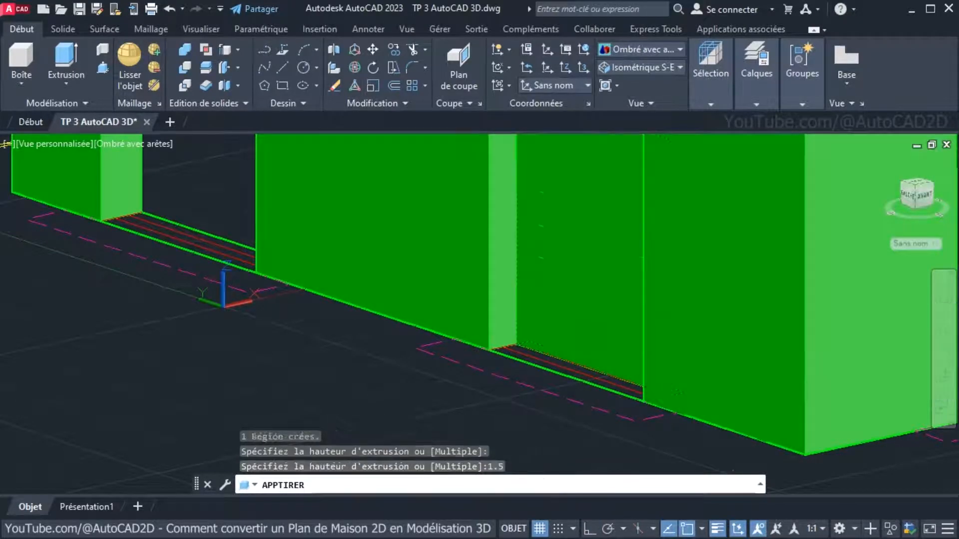
click(578, 309)
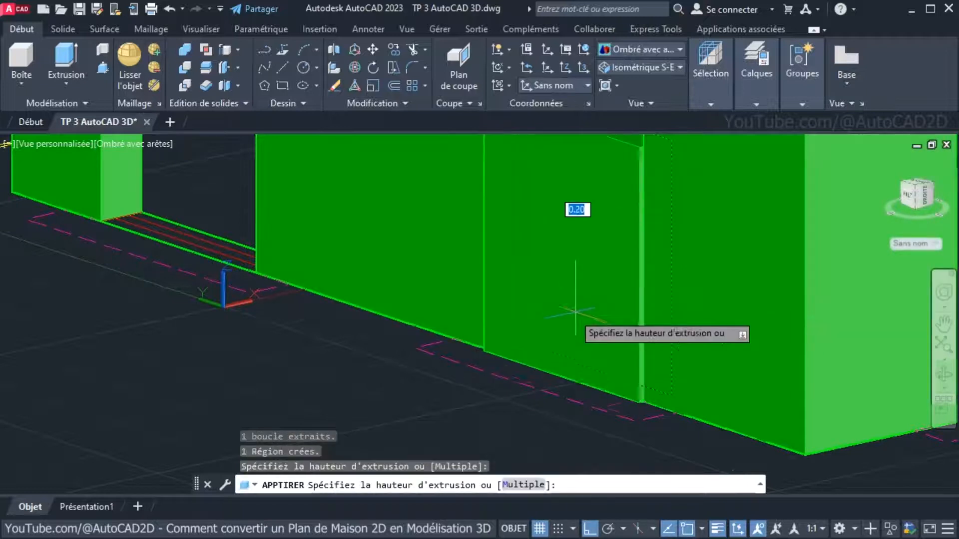
click(642, 397)
Press-pull the window strip between the short and middle front walls 1.5 up, and extend the block's face outward to the walls' outer face
scroll(529, 358, down, 3)
middle_drag(528, 352, 555, 403)
scroll(552, 309, down, 4)
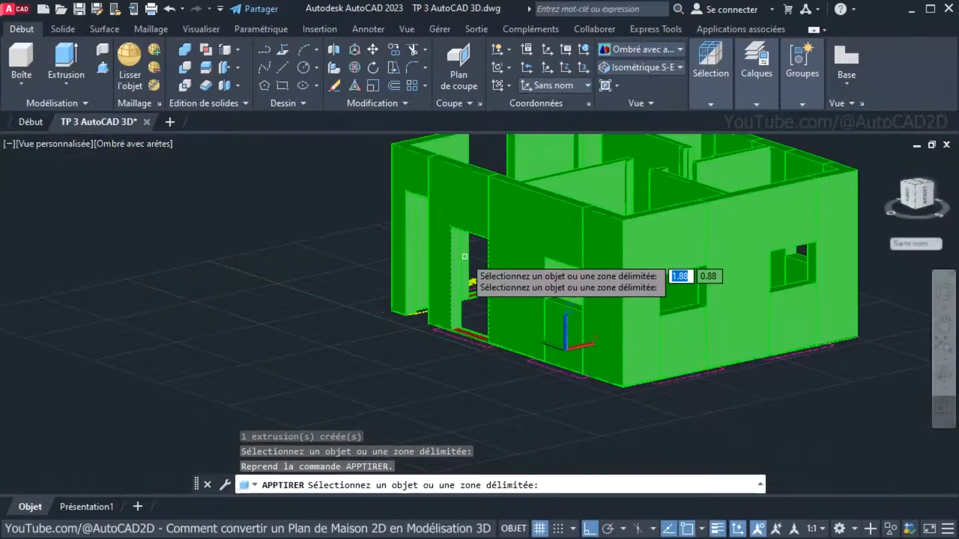
shift+middle_drag(548, 313, 579, 327)
scroll(468, 361, up, 3)
scroll(529, 335, up, 4)
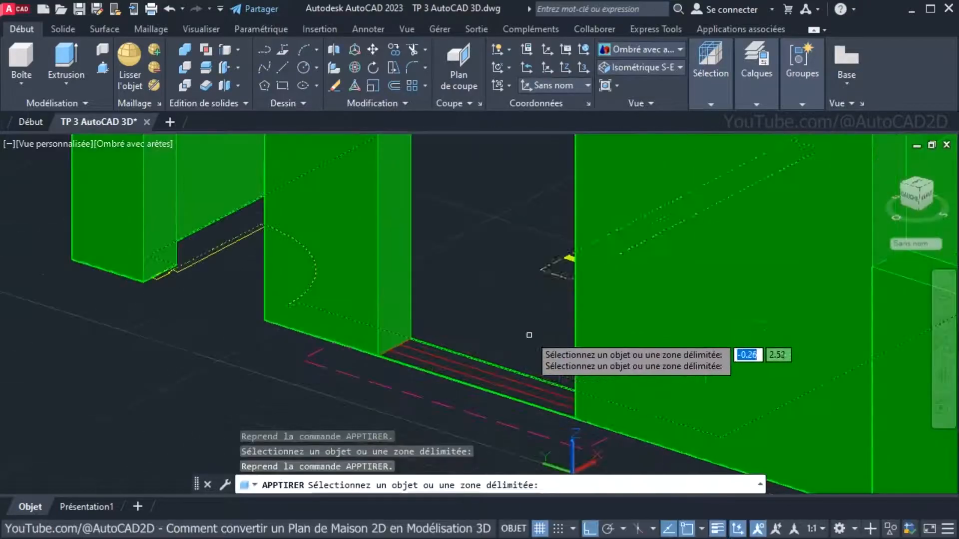
click(100, 73)
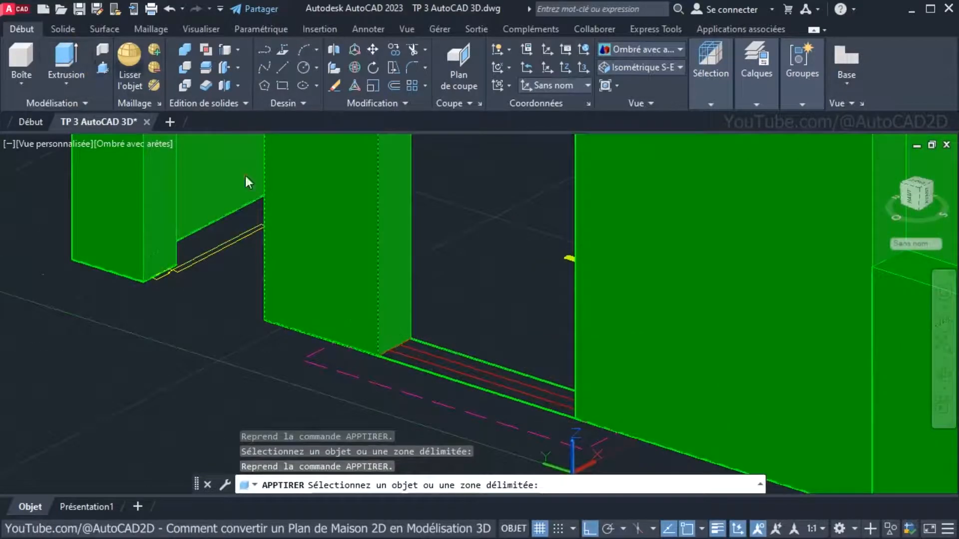
scroll(519, 374, up, 2)
click(469, 363)
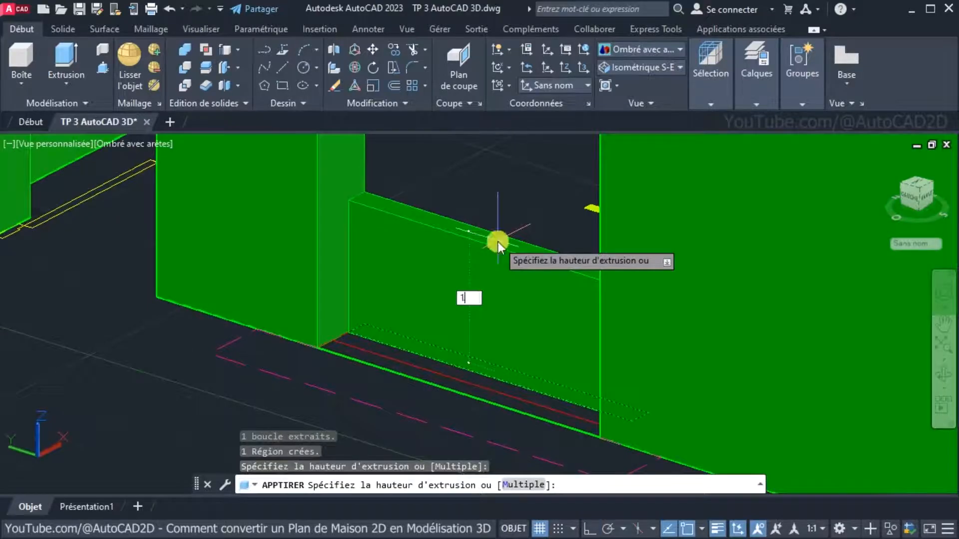
text(1.5)
key(Return)
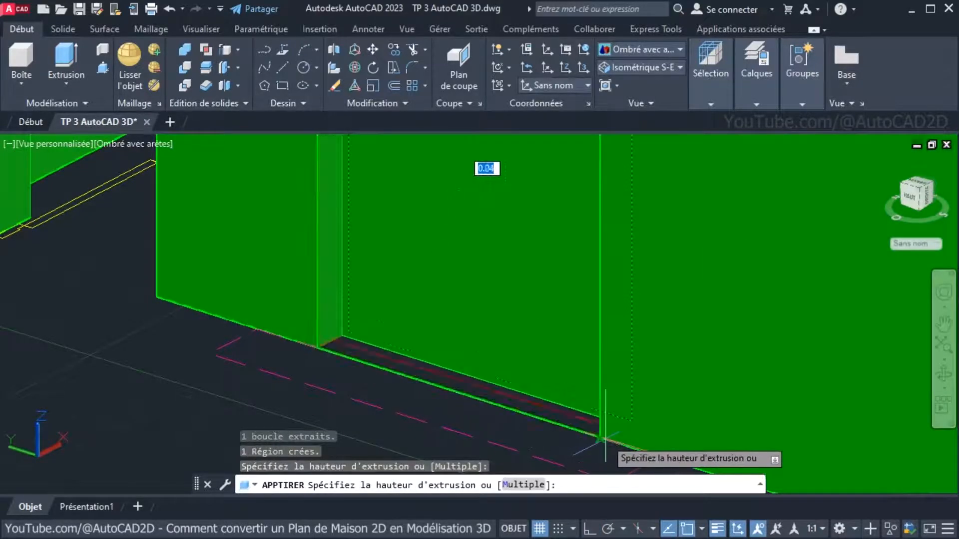
click(596, 436)
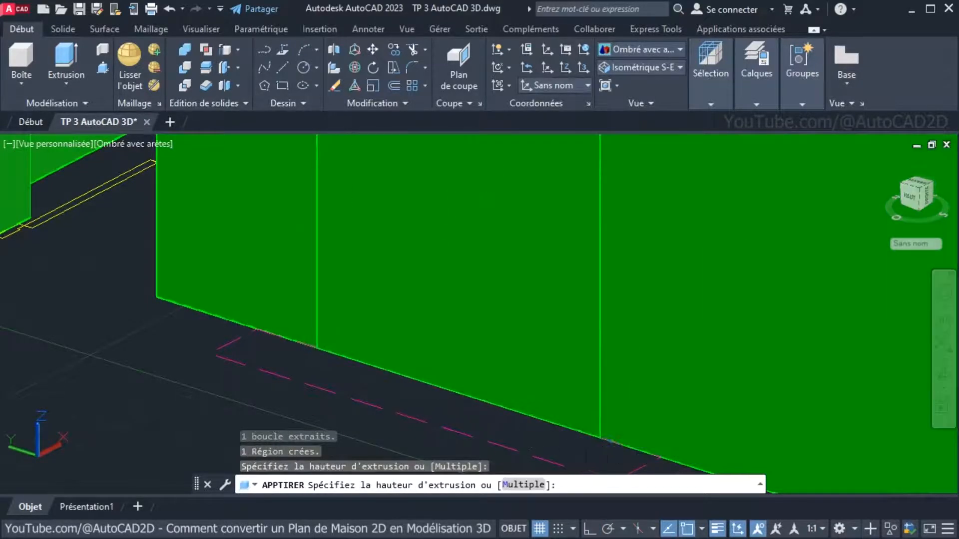
Examine the house model from several sides to check the window and door openings
scroll(442, 361, down, 6)
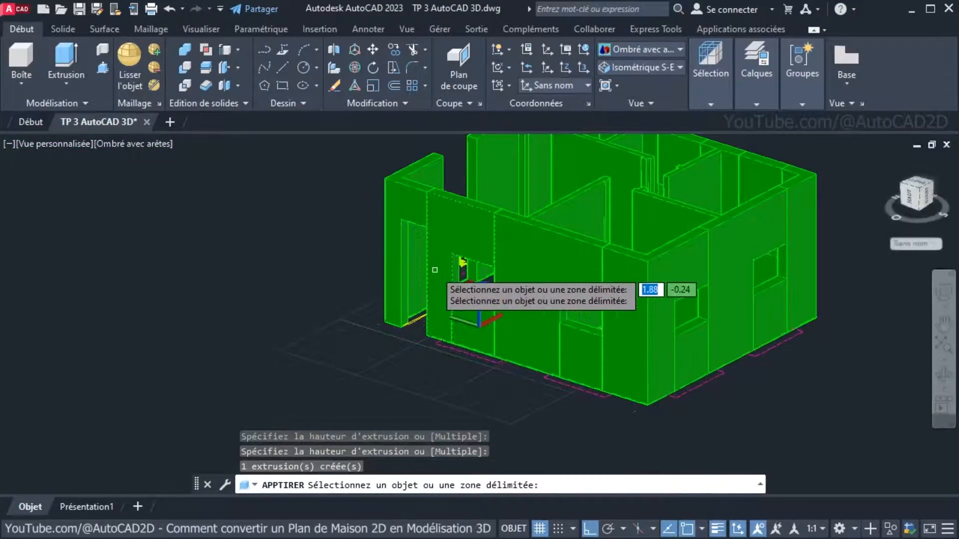
scroll(410, 284, up, 4)
shift+middle_drag(410, 284, 481, 284)
scroll(481, 283, up, 2)
scroll(481, 283, down, 4)
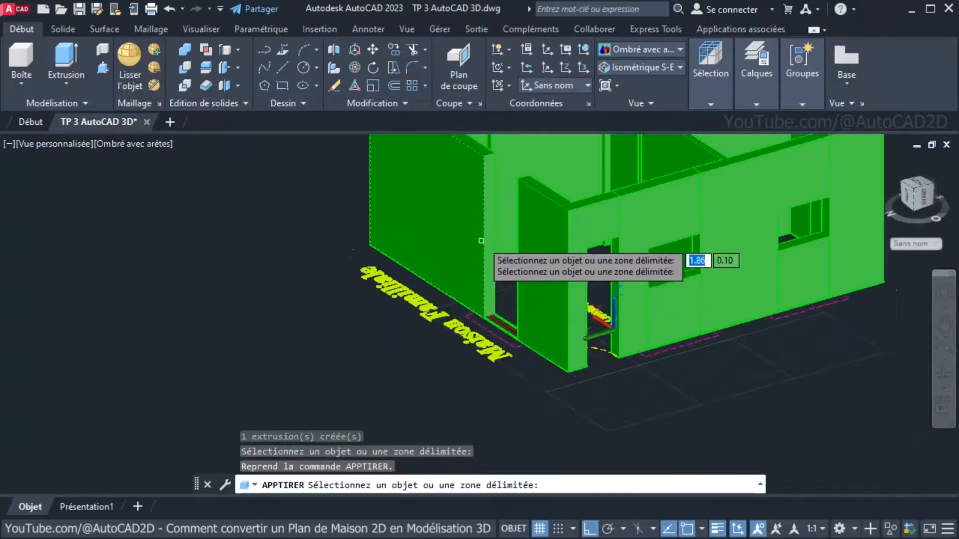
shift+middle_drag(473, 246, 511, 269)
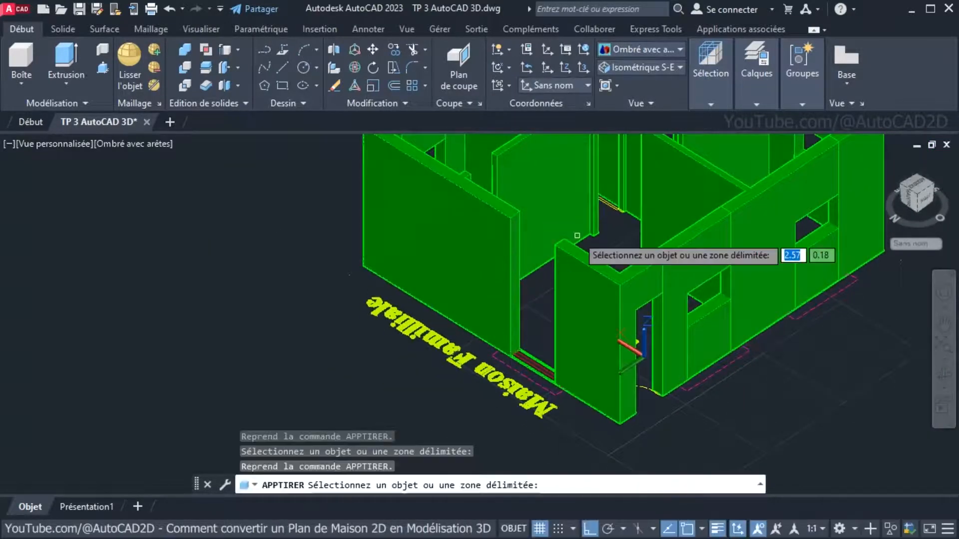
scroll(579, 233, down, 3)
scroll(624, 209, up, 5)
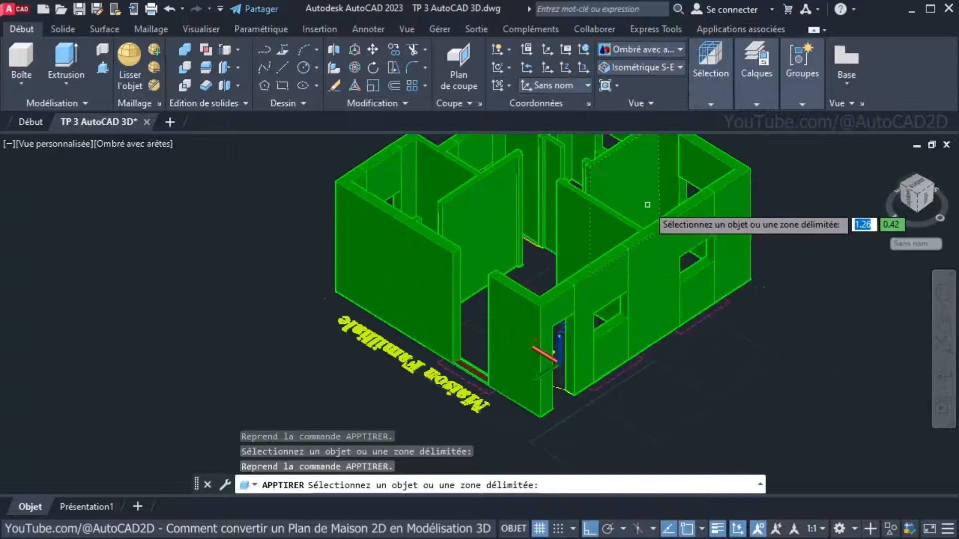
shift+middle_drag(664, 247, 504, 256)
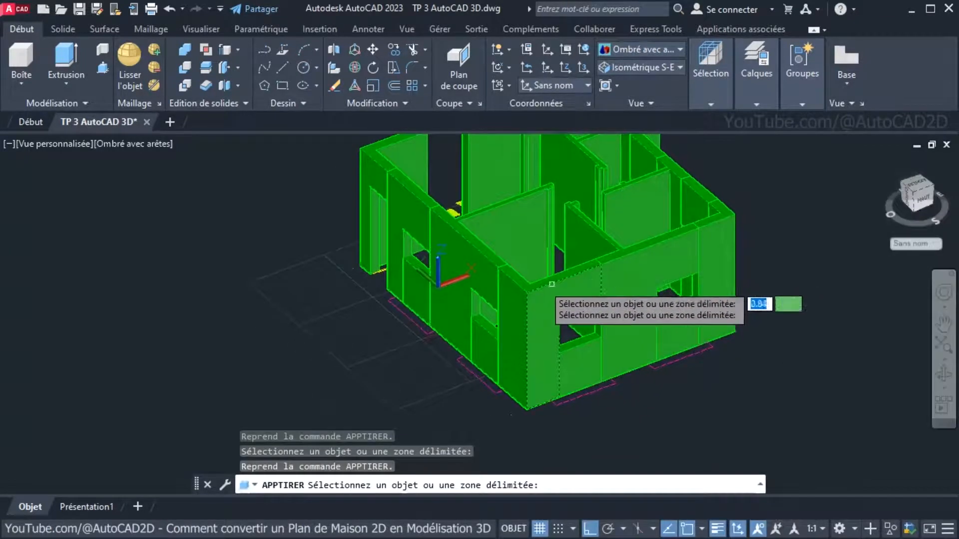
Examine the walls, window blocks and door openings of the house model from above and from several sides
shift+middle_drag(549, 277, 605, 310)
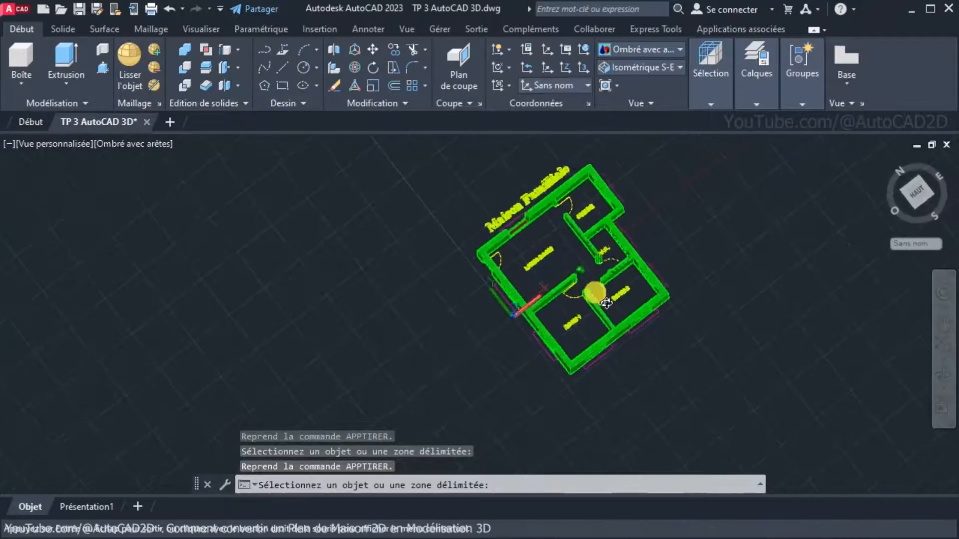
scroll(602, 289, up, 5)
scroll(592, 287, down, 3)
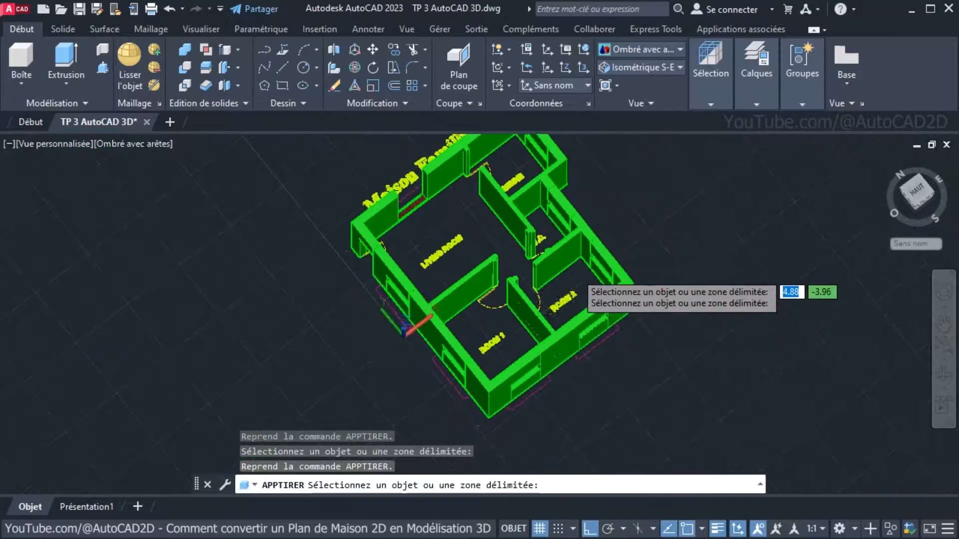
scroll(582, 286, up, 2)
shift+middle_drag(553, 266, 495, 368)
scroll(560, 352, up, 5)
scroll(574, 331, down, 5)
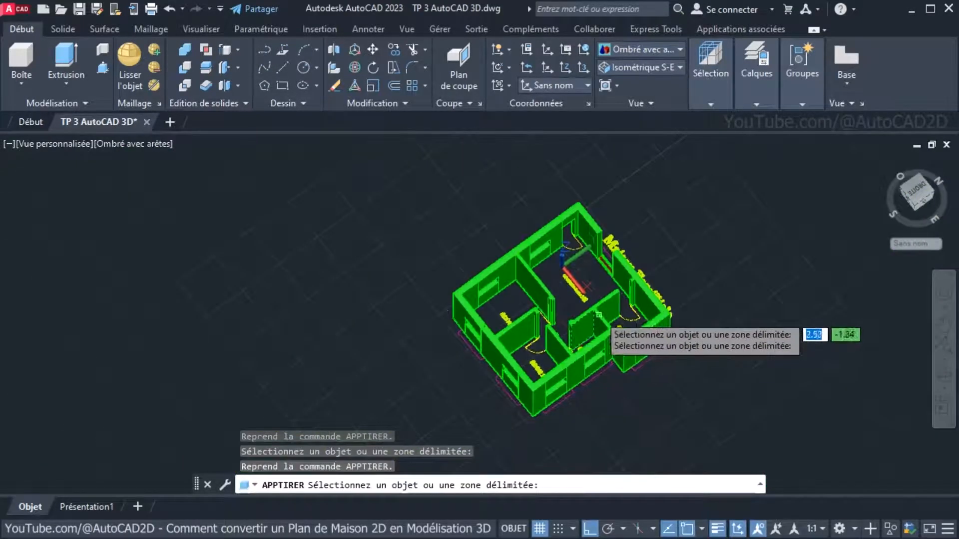
scroll(605, 310, up, 3)
key(Return)
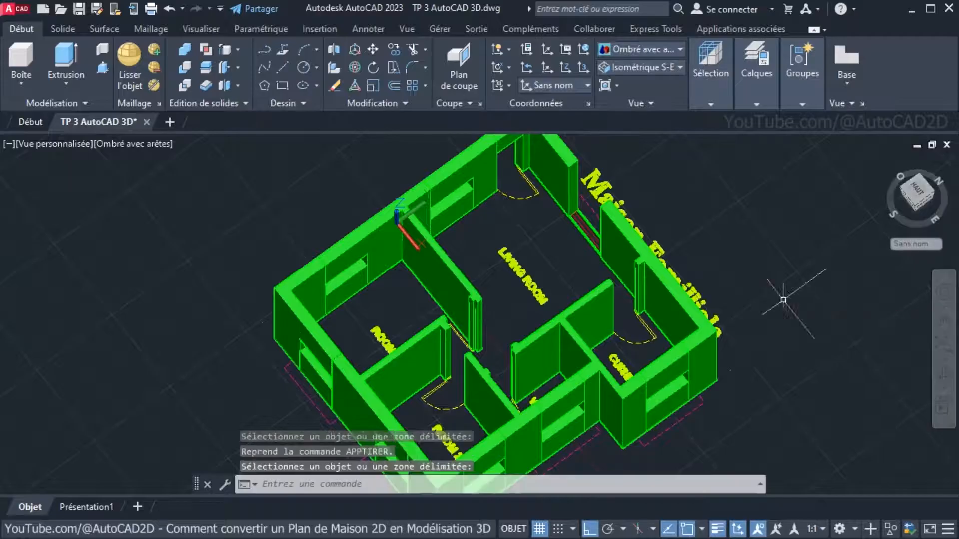
scroll(499, 346, down, 2)
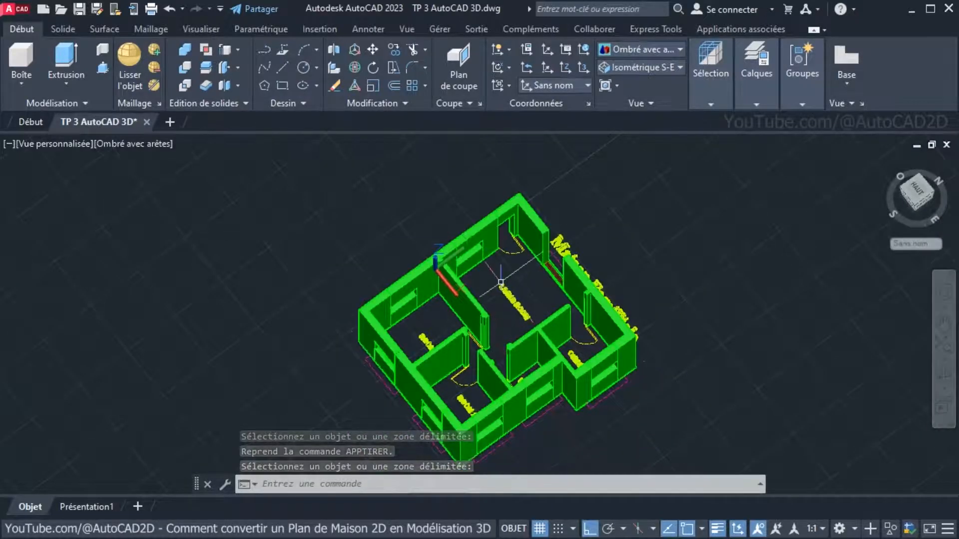
Examine the whole house with the continuous orbit command 3DORBITEC, spinning it in two different directions
text(2)
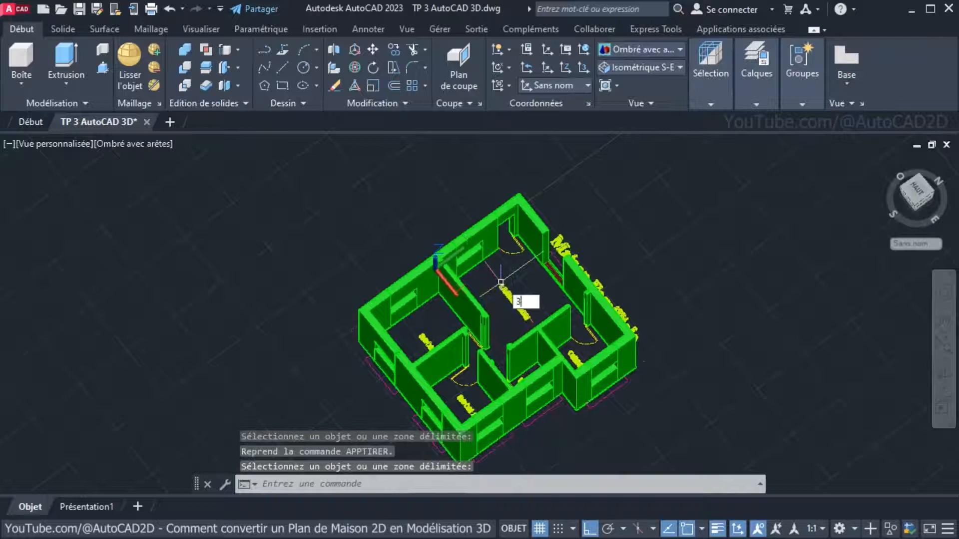
text(3DO)
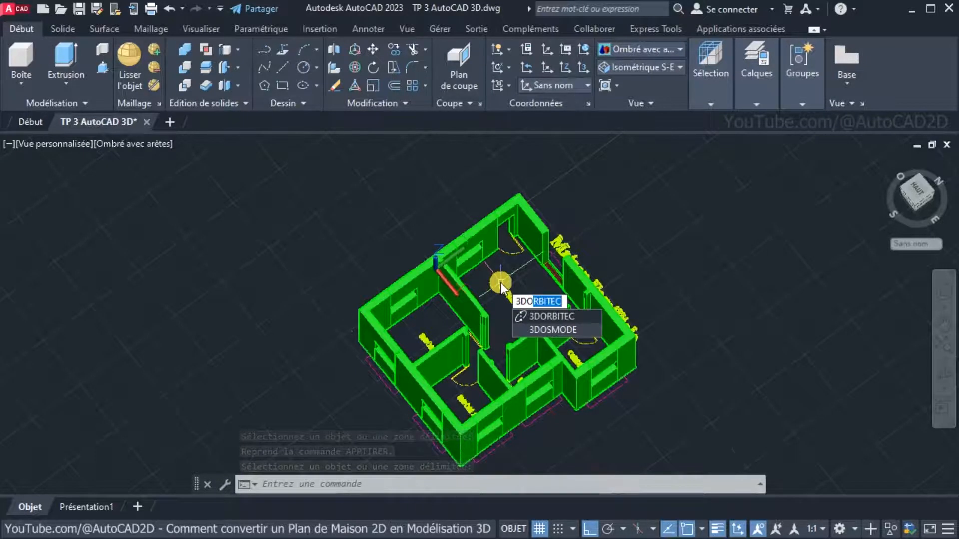
key(Return)
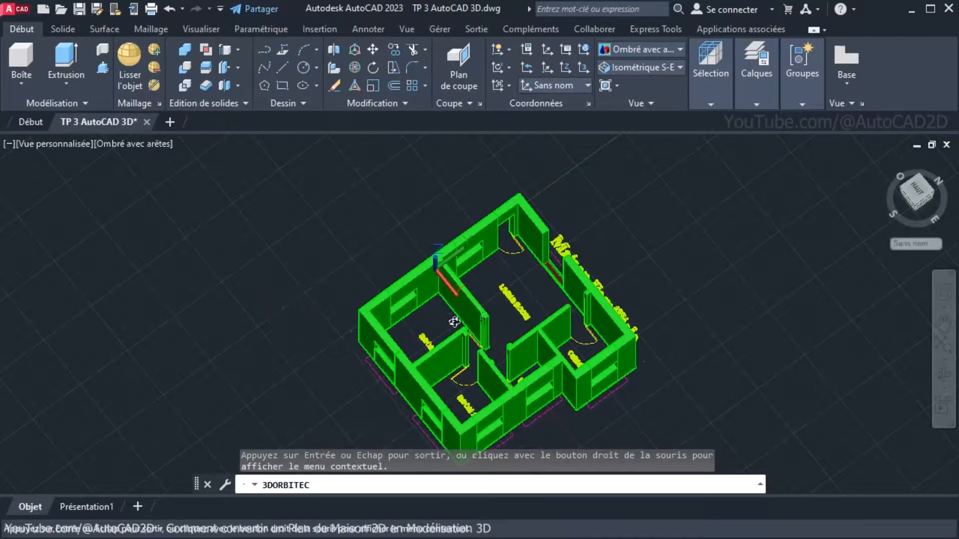
drag(454, 322, 708, 321)
drag(649, 320, 427, 366)
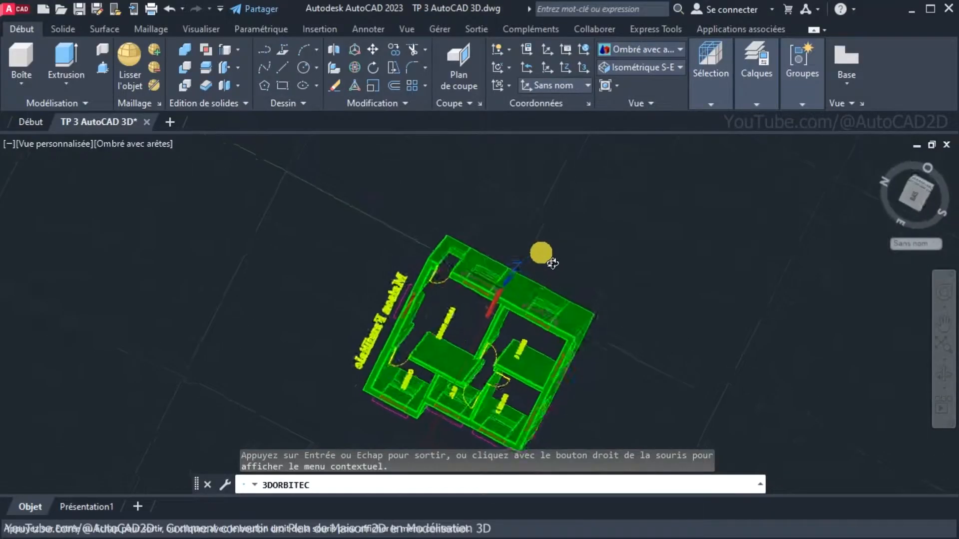
key(Escape)
Restore the south-east isometric view of the house
click(691, 63)
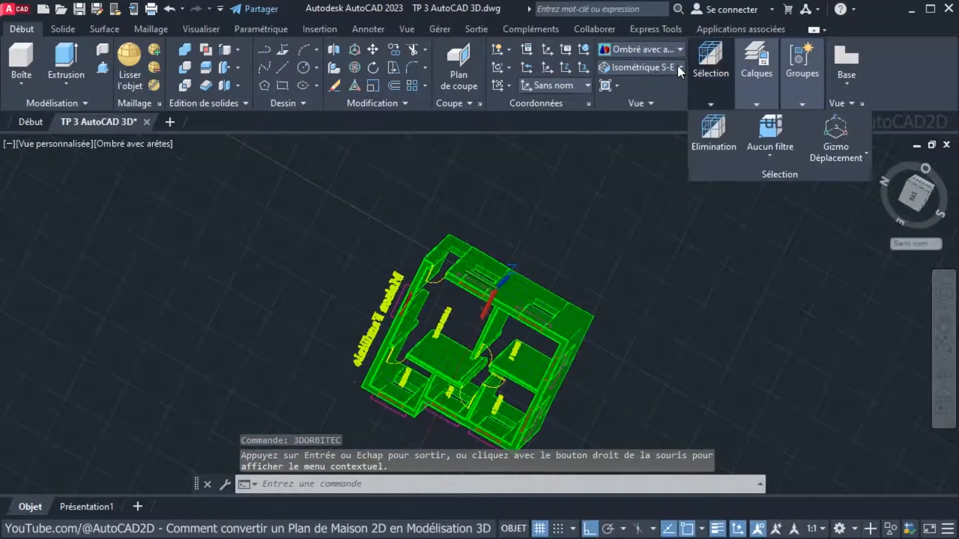
click(679, 67)
click(657, 190)
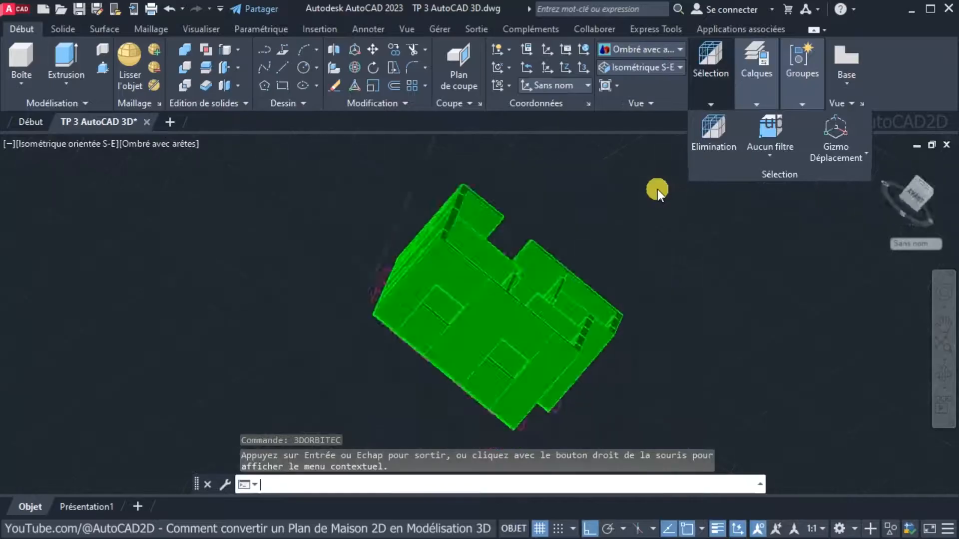
scroll(580, 310, up, 2)
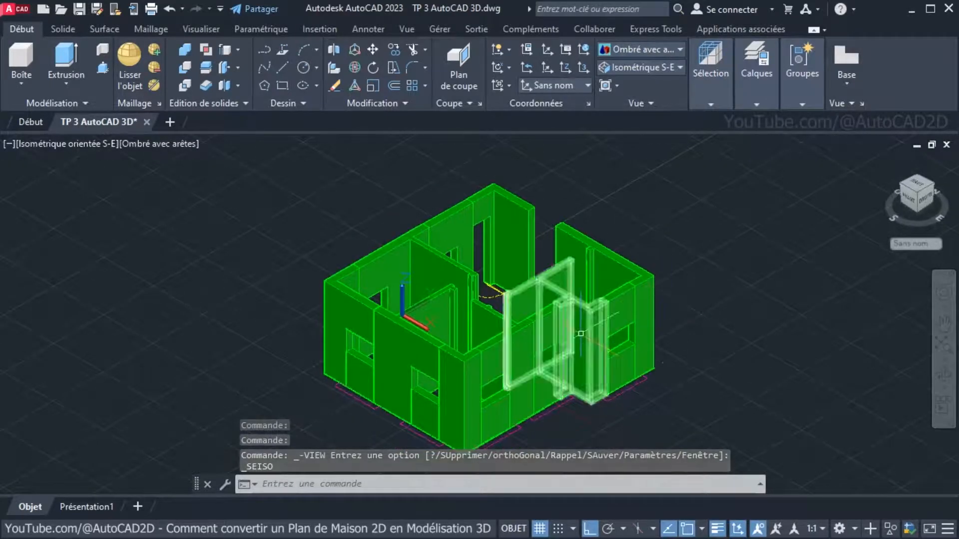
scroll(564, 298, up, 2)
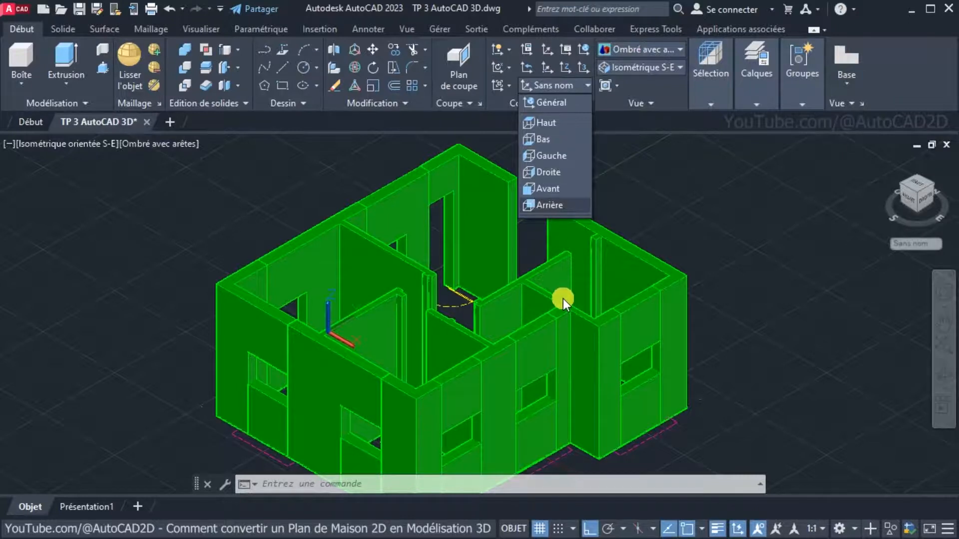
Set the user coordinate system to the Arrière (back) orientation
click(546, 205)
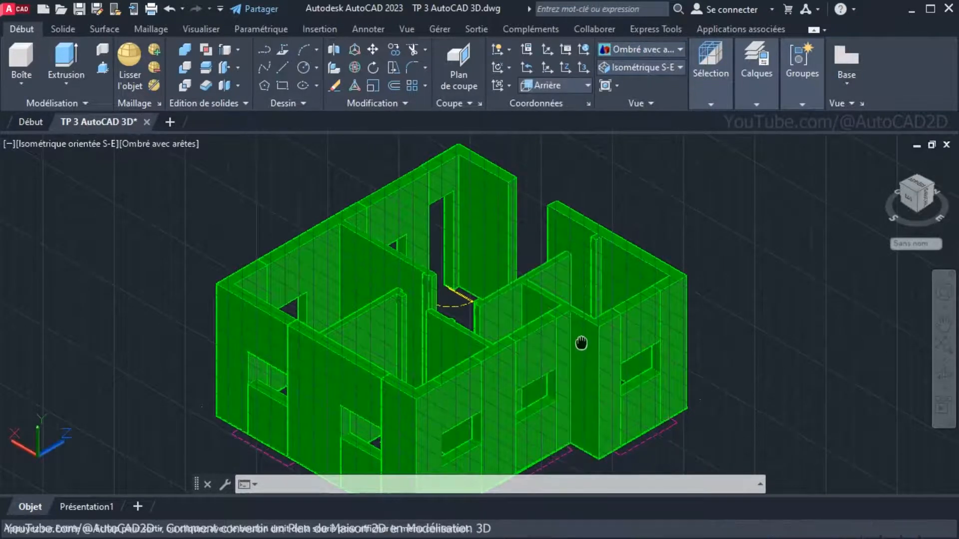
middle_drag(581, 342, 578, 315)
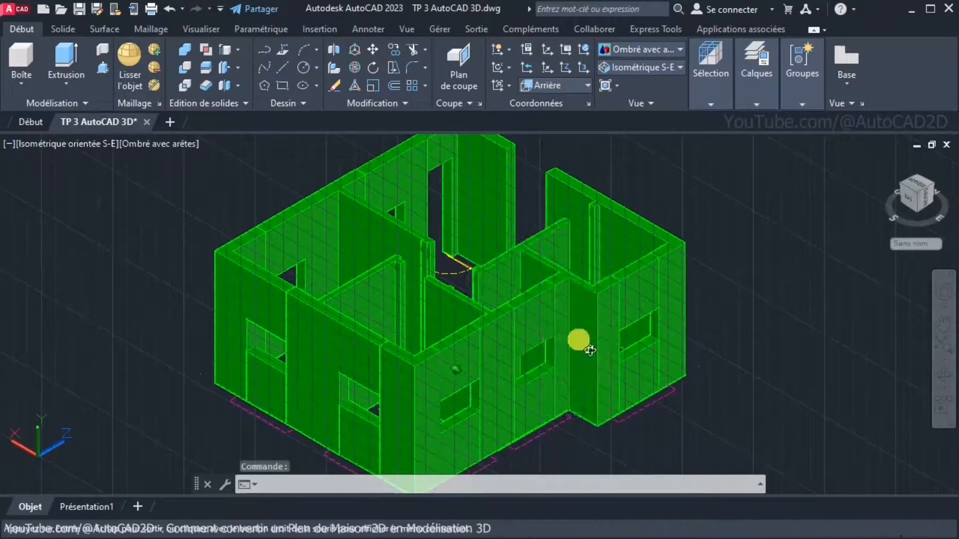
shift+middle_drag(589, 349, 572, 259)
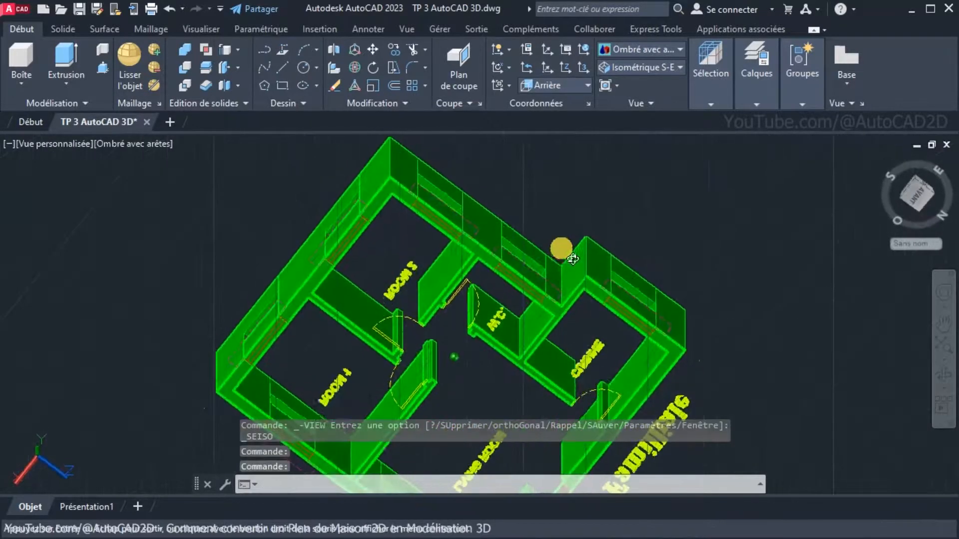
scroll(563, 272, down, 6)
scroll(558, 287, up, 5)
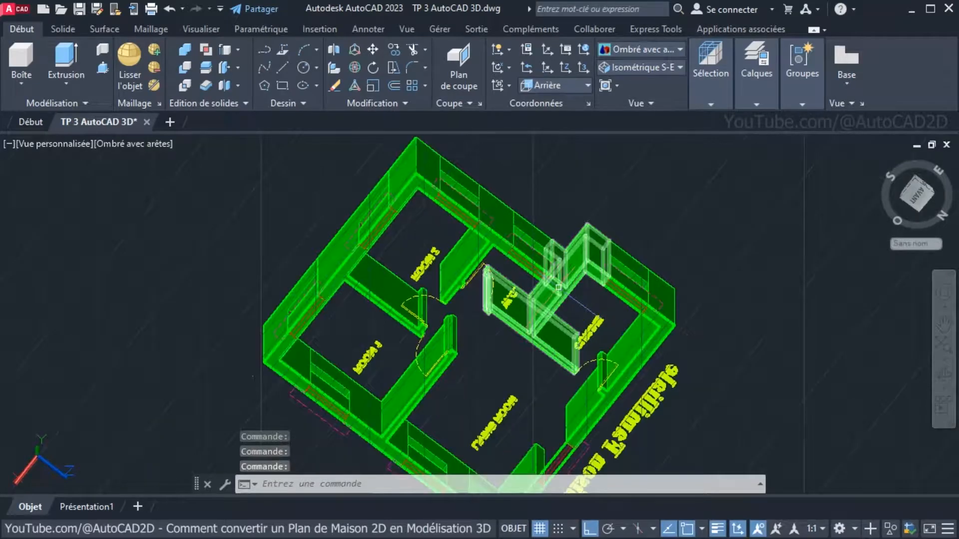
scroll(557, 310, down, 2)
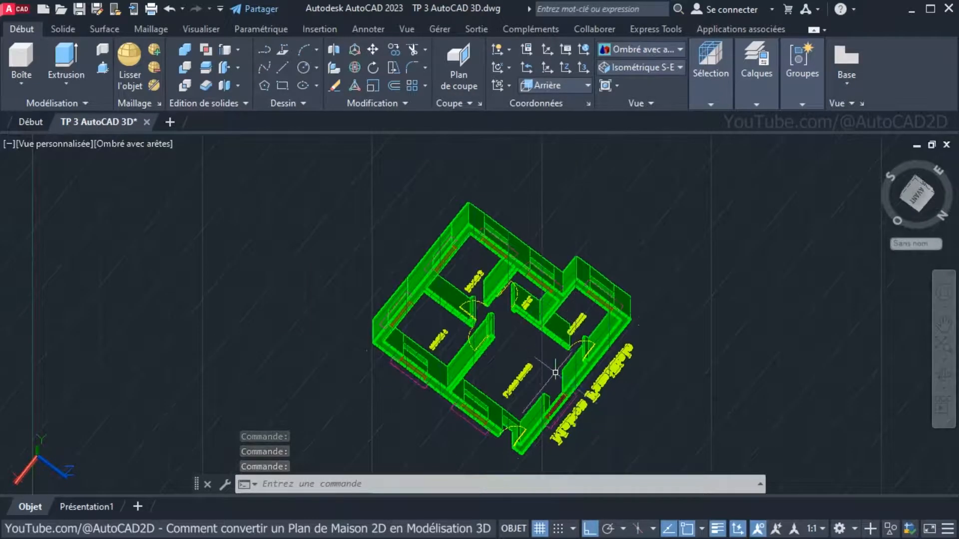
scroll(555, 372, up, 2)
middle_drag(556, 372, 561, 347)
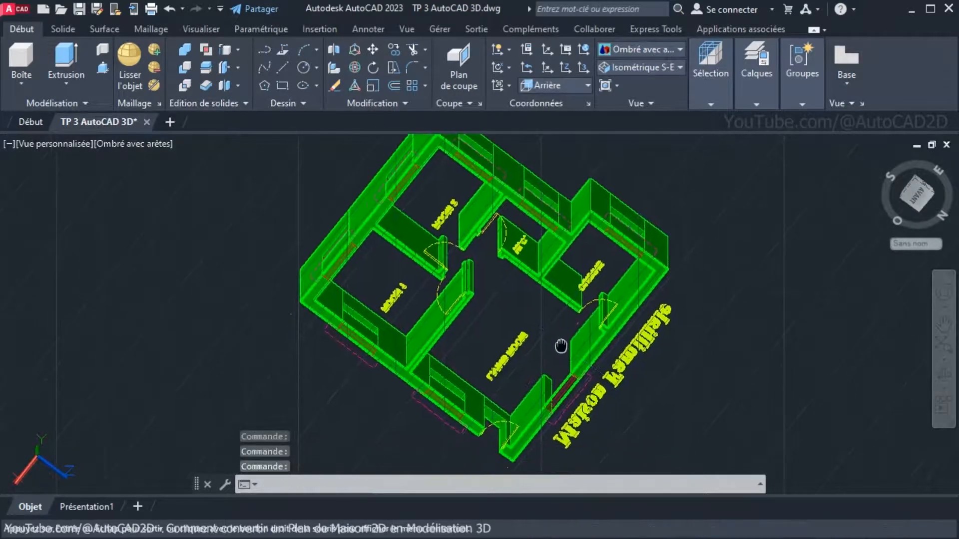
click(83, 56)
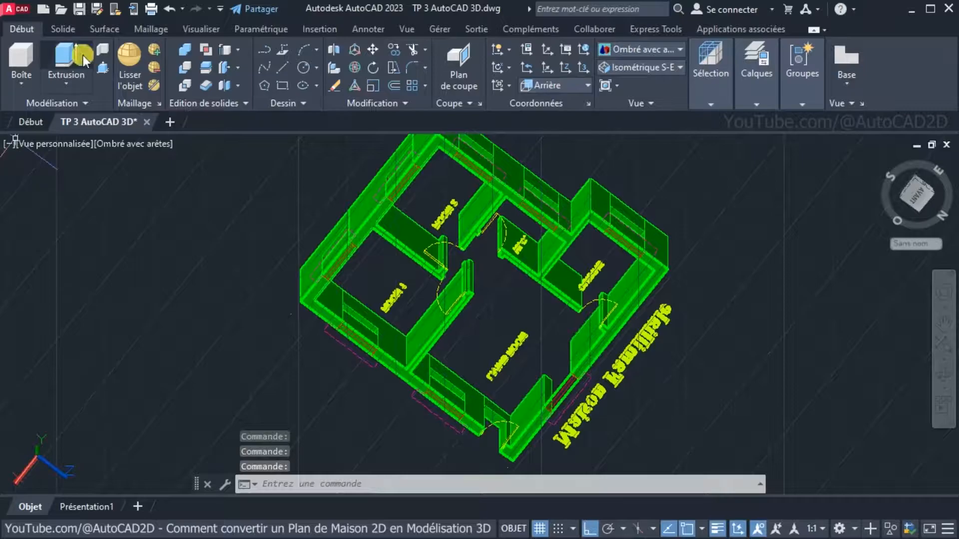
click(25, 62)
click(512, 460)
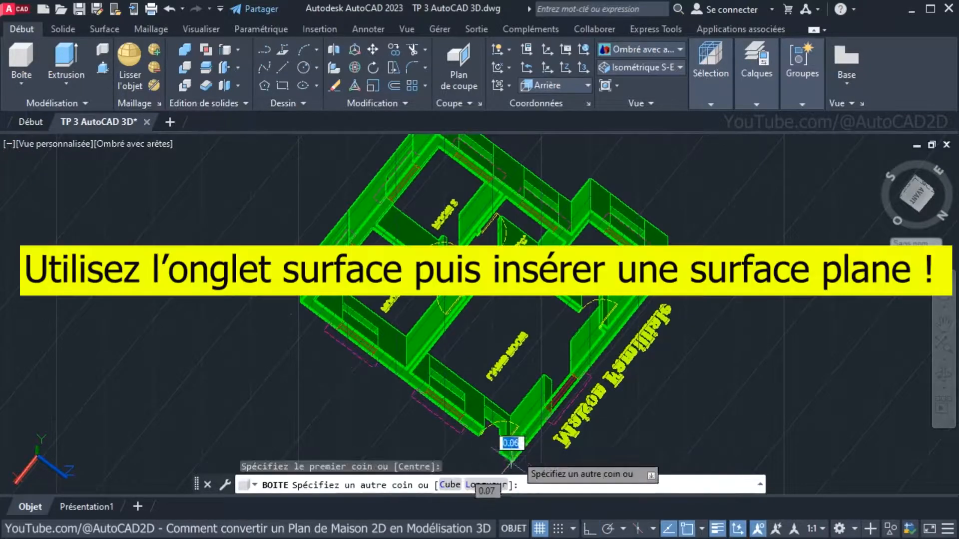
click(663, 272)
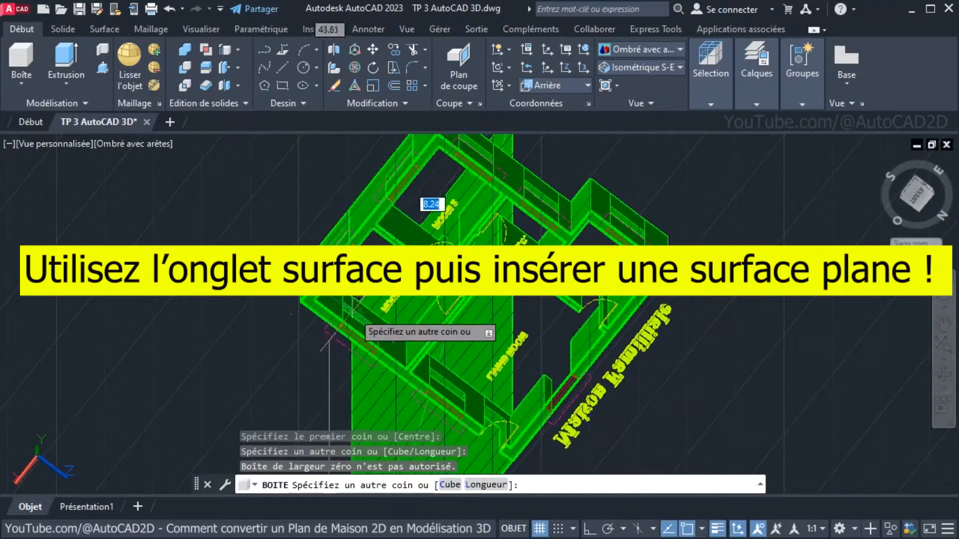
key(Escape)
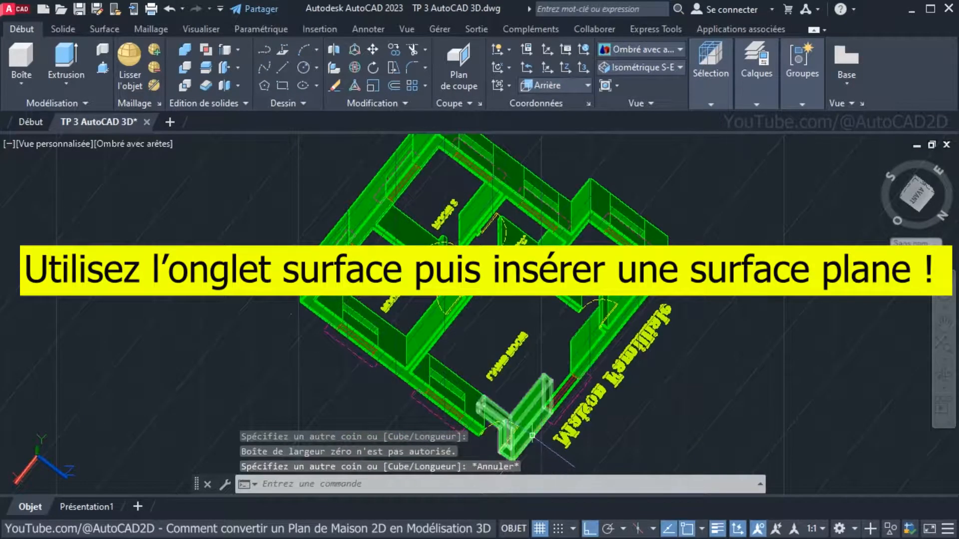
key(Return)
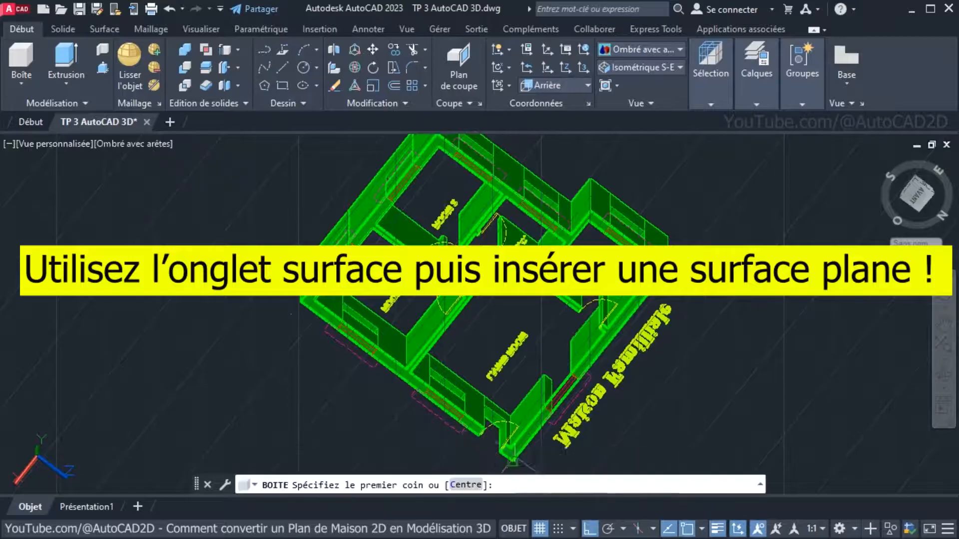
click(512, 462)
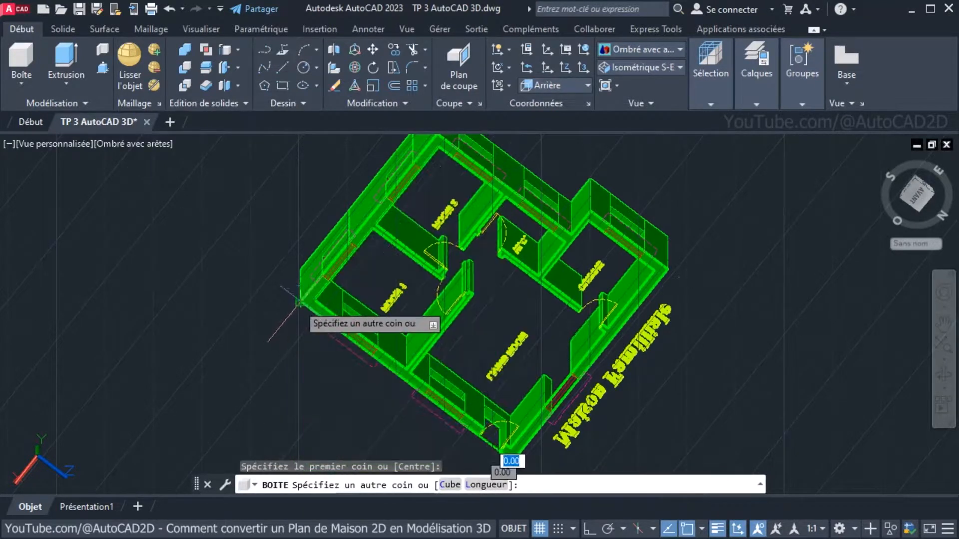
click(298, 303)
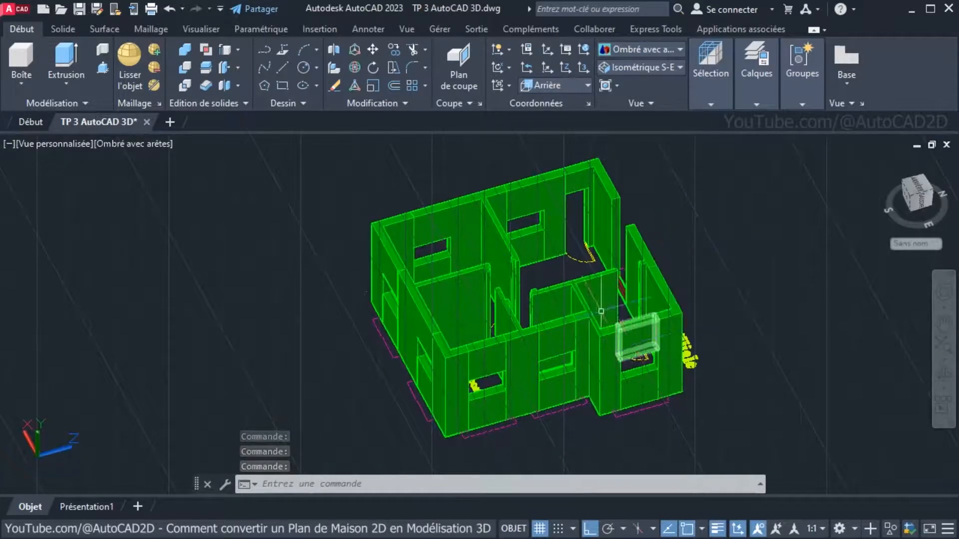
Unite all the wall and window block solids of the house into a single solid with Union
click(187, 46)
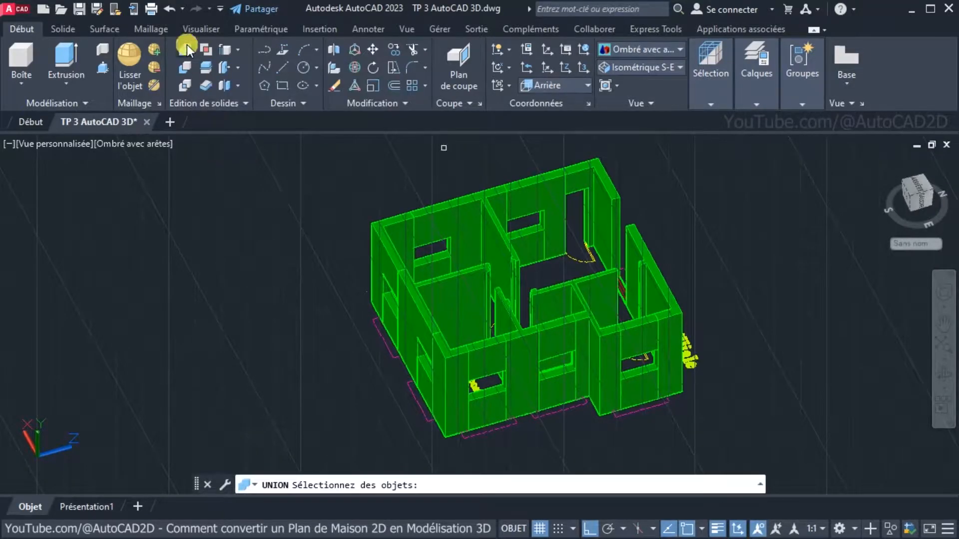
click(271, 155)
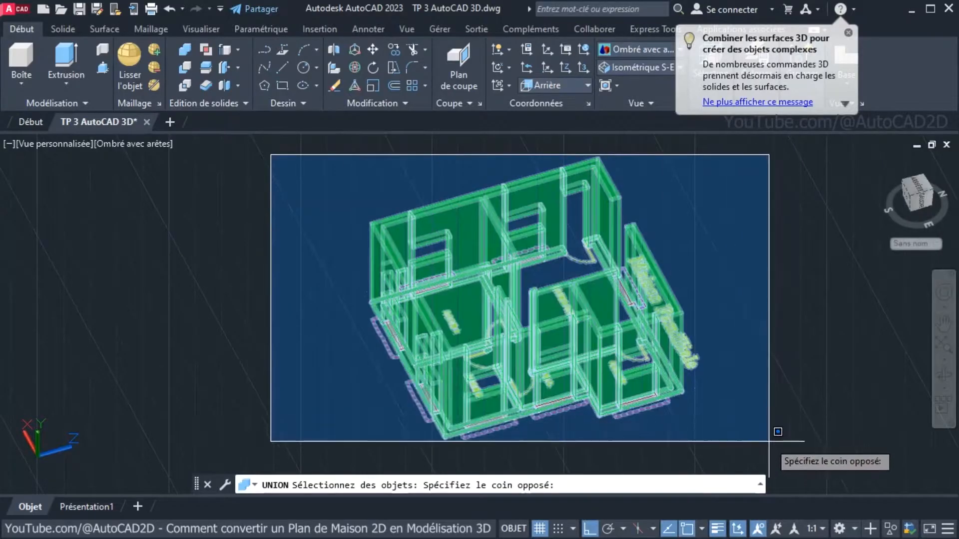
click(758, 427)
key(Return)
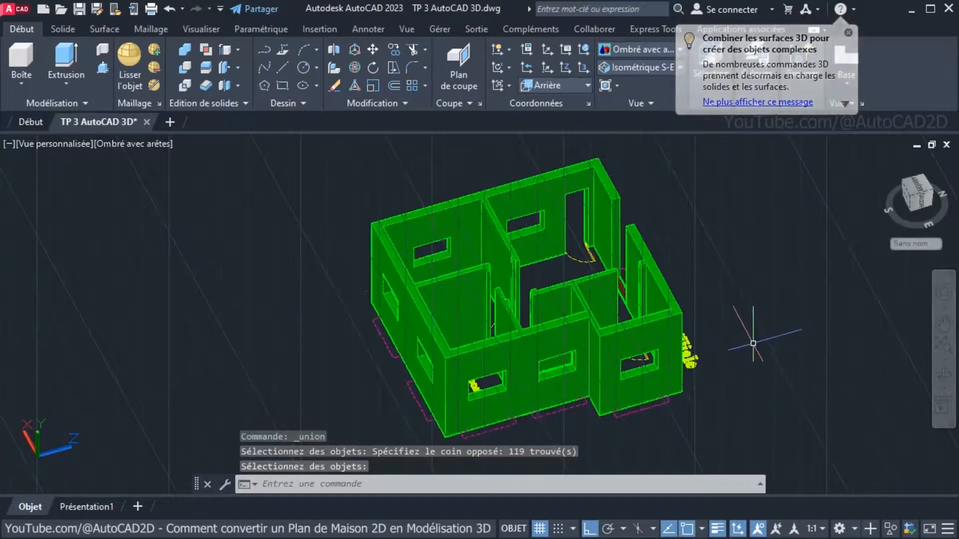
Copy the united house solid along the positive Z axis, placing the copy clear of the original plan
click(680, 311)
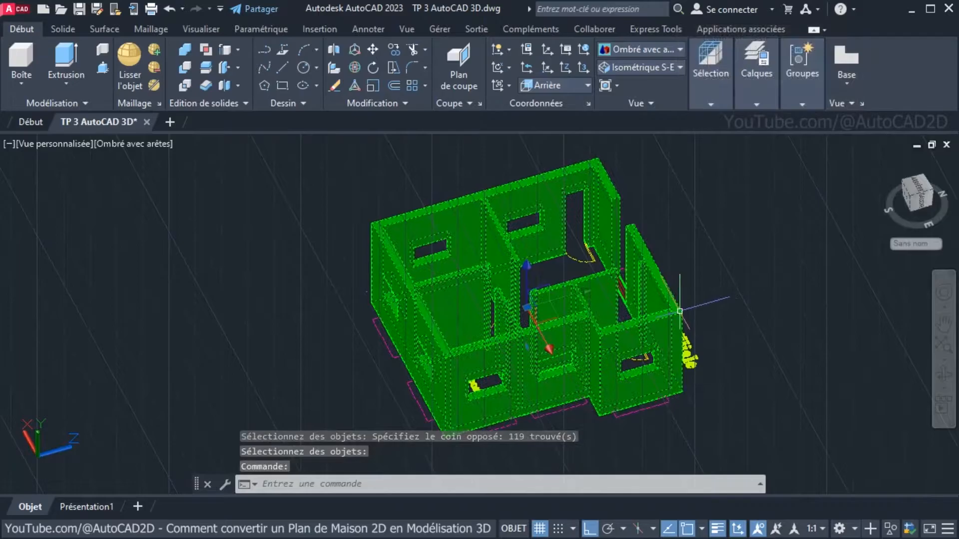
scroll(682, 310, down, 3)
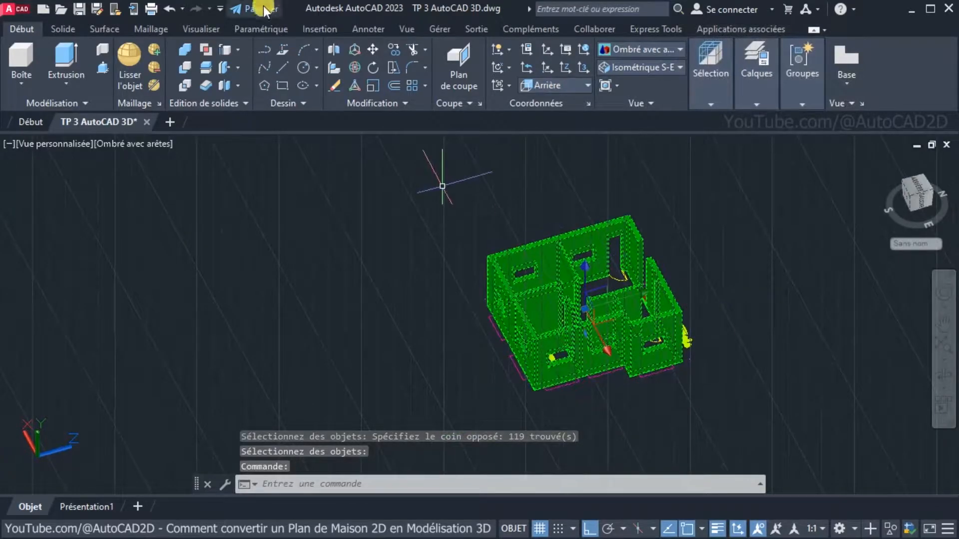
click(394, 49)
middle_drag(640, 345, 484, 320)
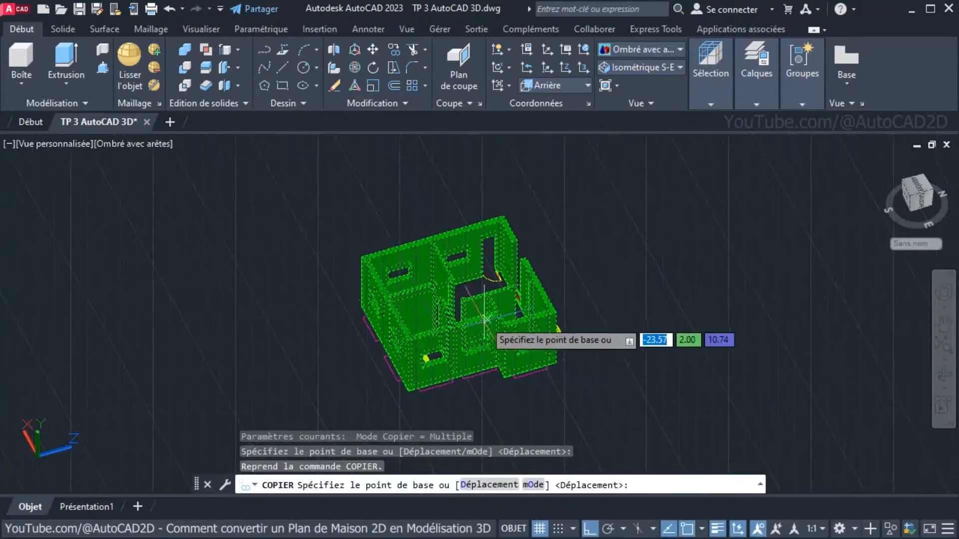
click(559, 339)
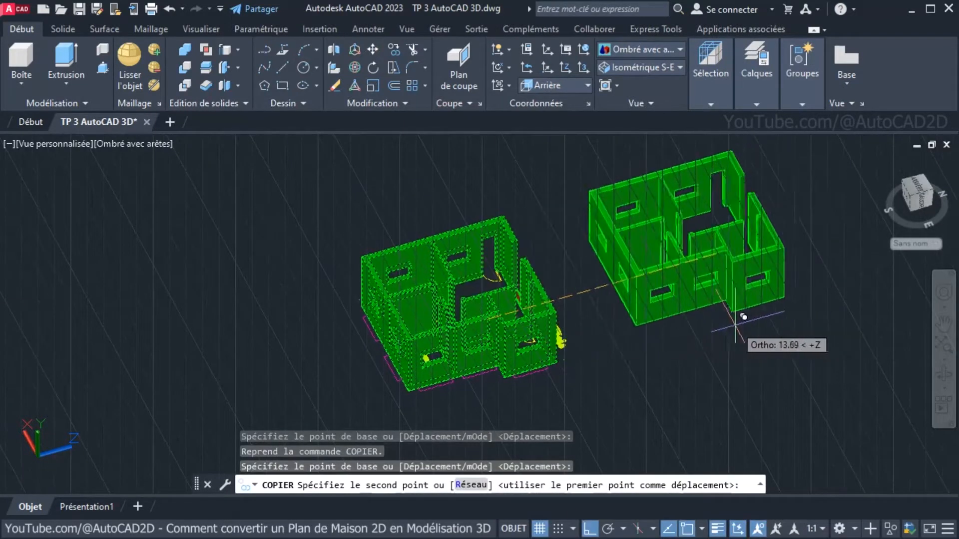
right_click(743, 354)
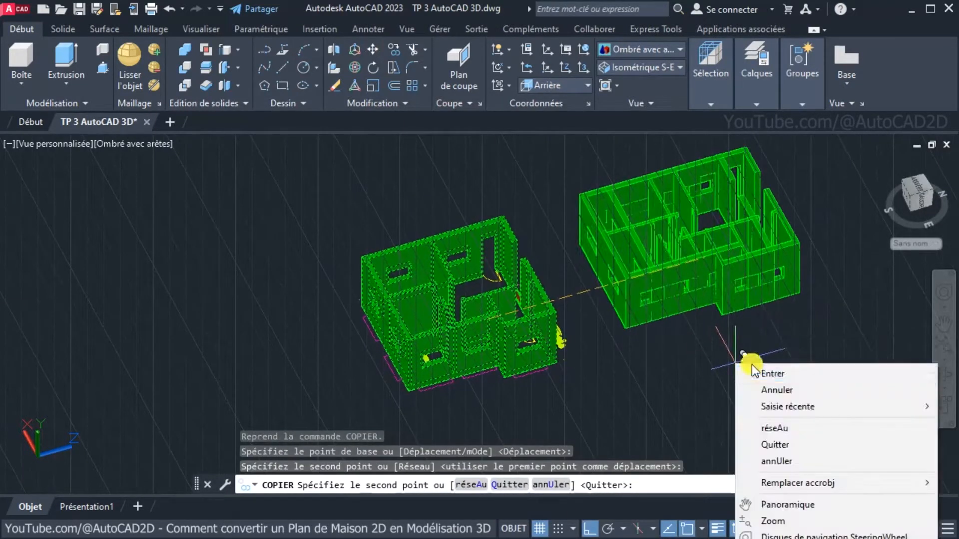
click(773, 375)
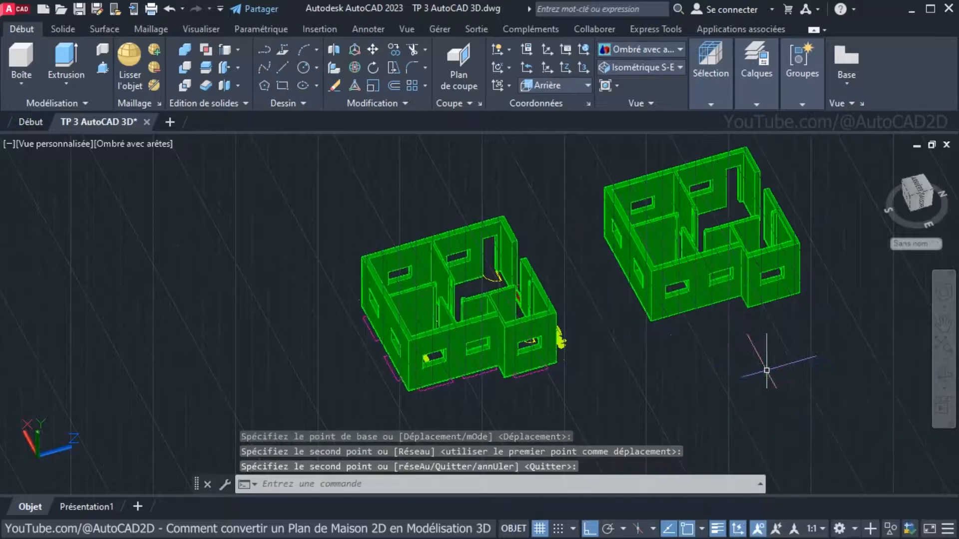
Move the house solid standing on the 2D plan about 14 units along the negative Z axis, clear of the plan
click(543, 298)
click(376, 50)
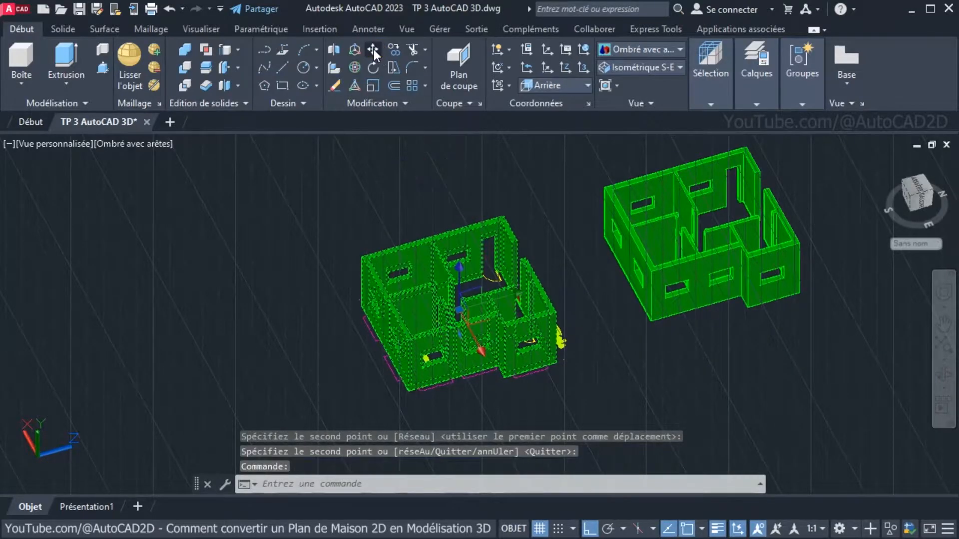
click(561, 340)
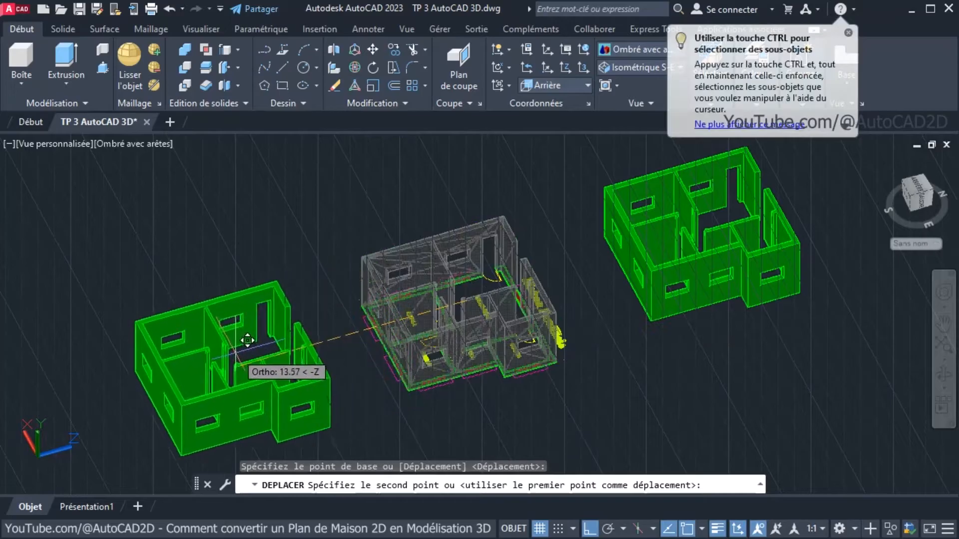
click(235, 353)
scroll(487, 344, up, 3)
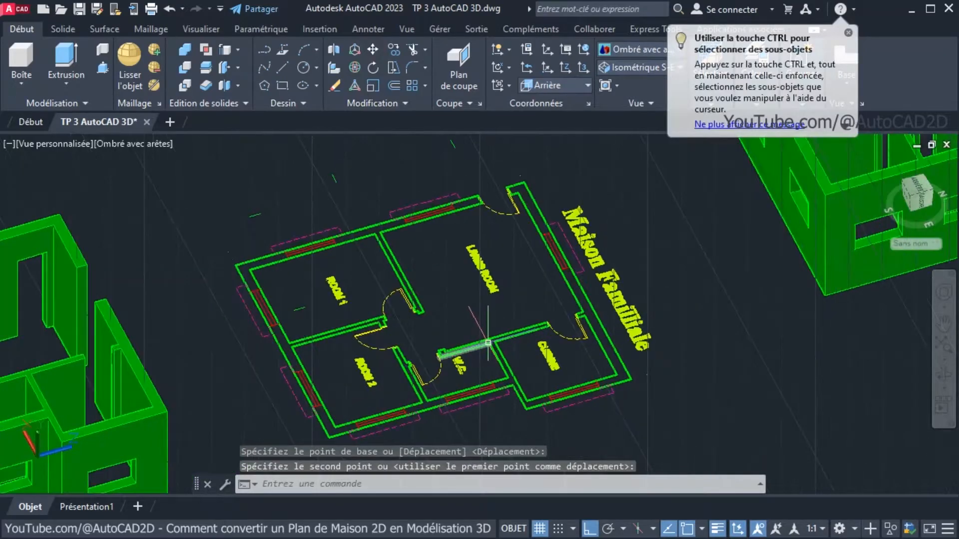
scroll(488, 342, down, 2)
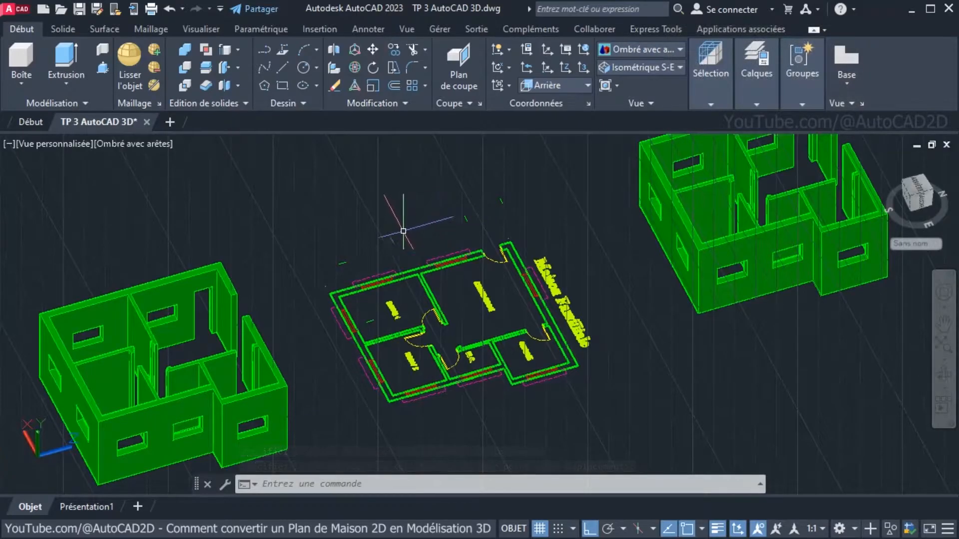
scroll(403, 231, up, 5)
scroll(319, 280, down, 5)
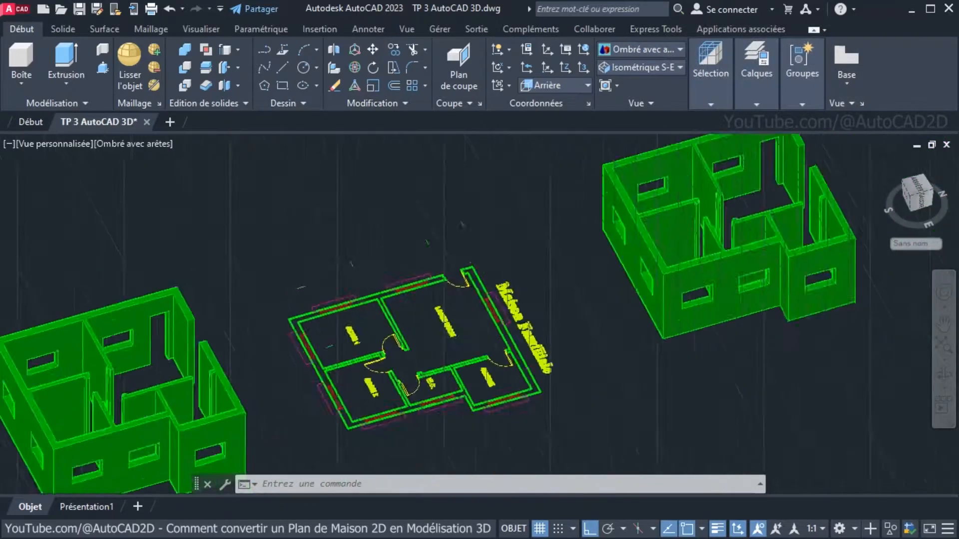
scroll(477, 295, up, 4)
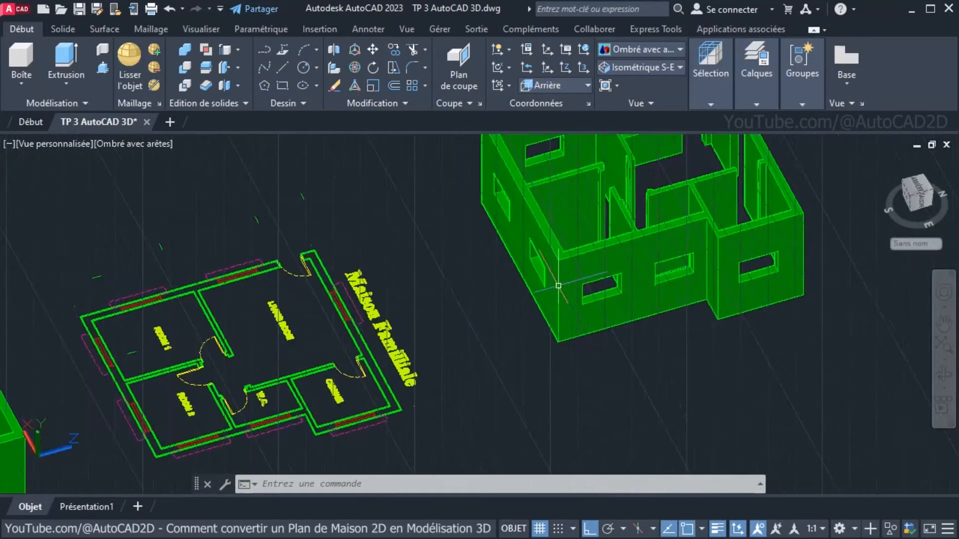
middle_drag(553, 282, 514, 319)
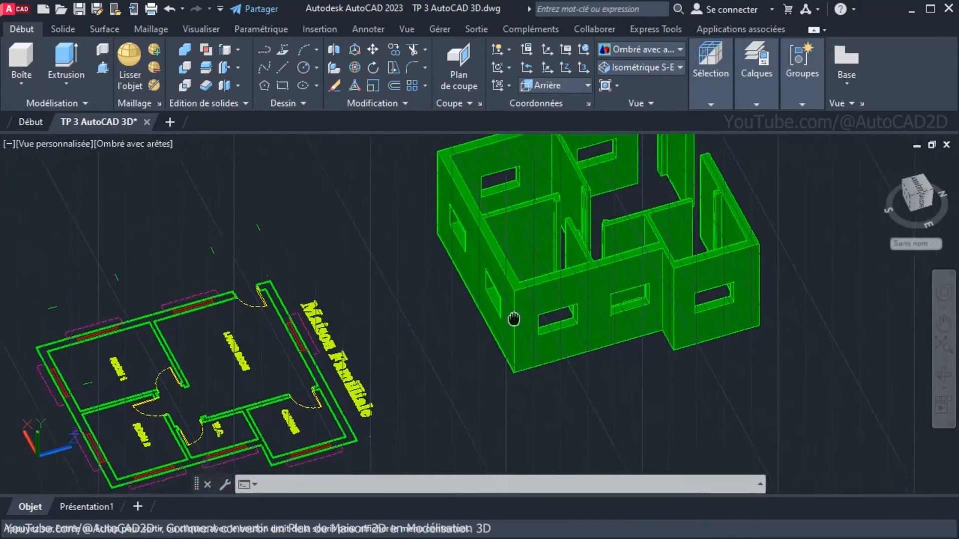